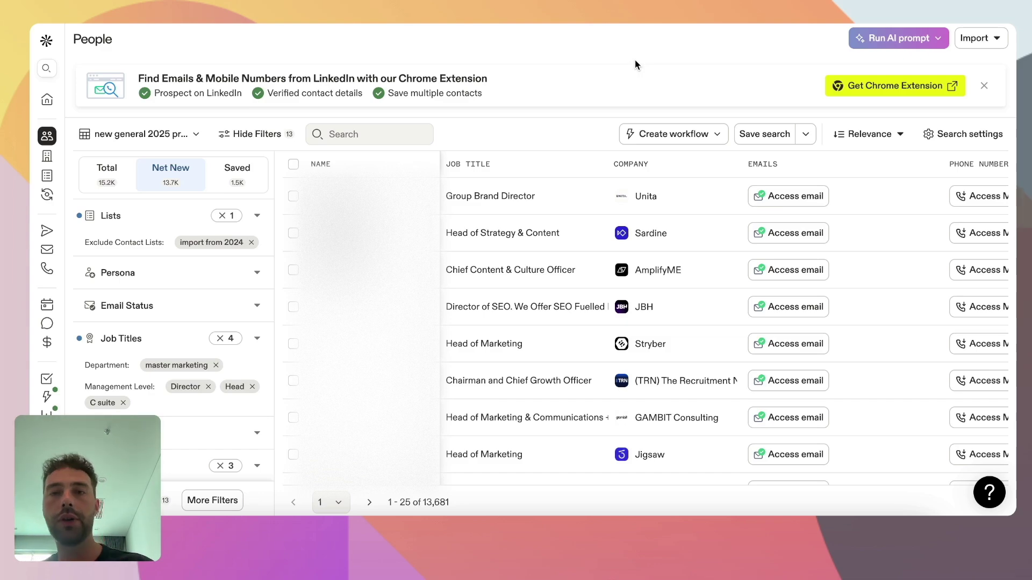
Step: Open the connected HubSpot integration from the workspace's integration settings
mouse_move(97, 478)
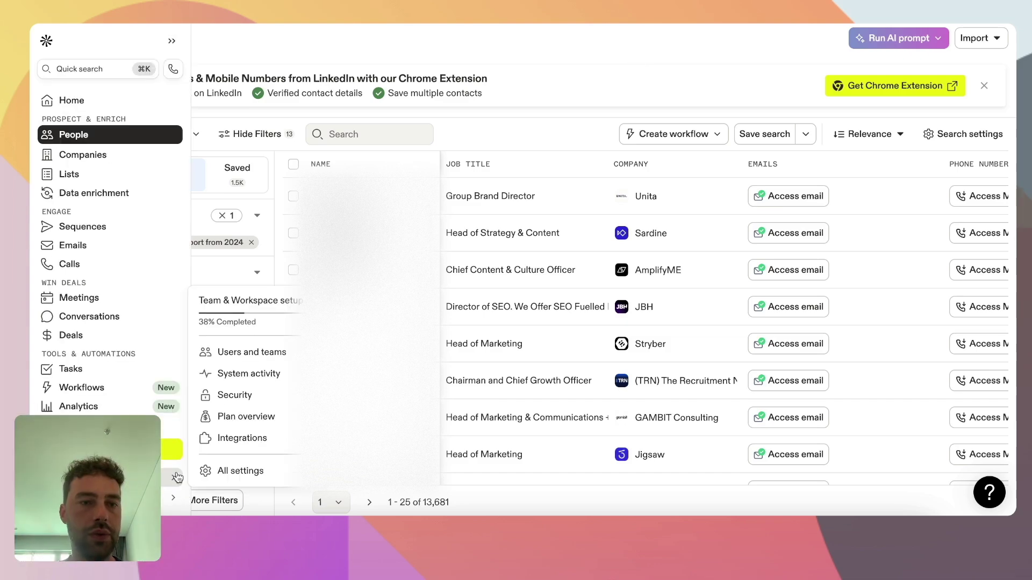
left_click(230, 473)
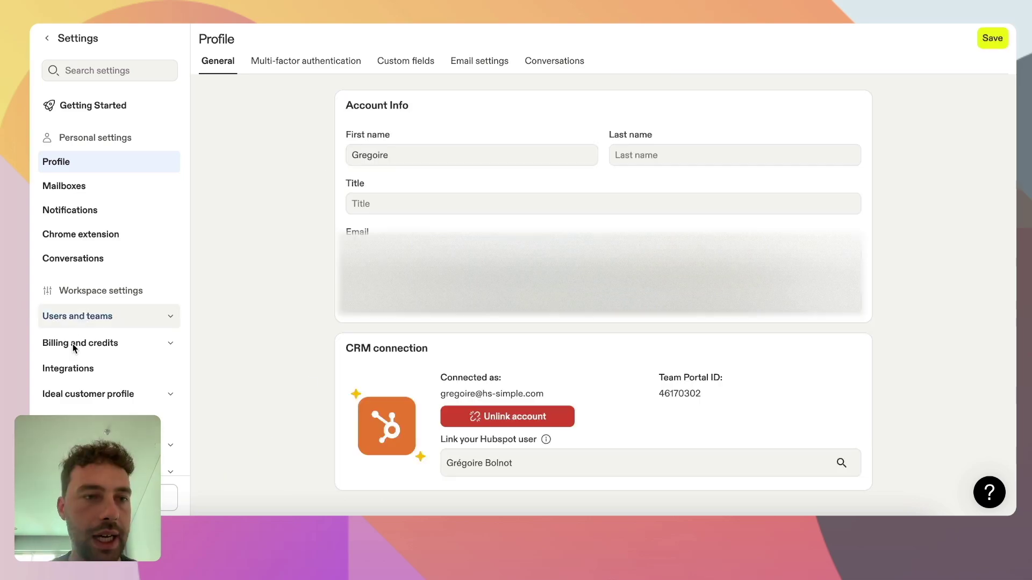
left_click(66, 368)
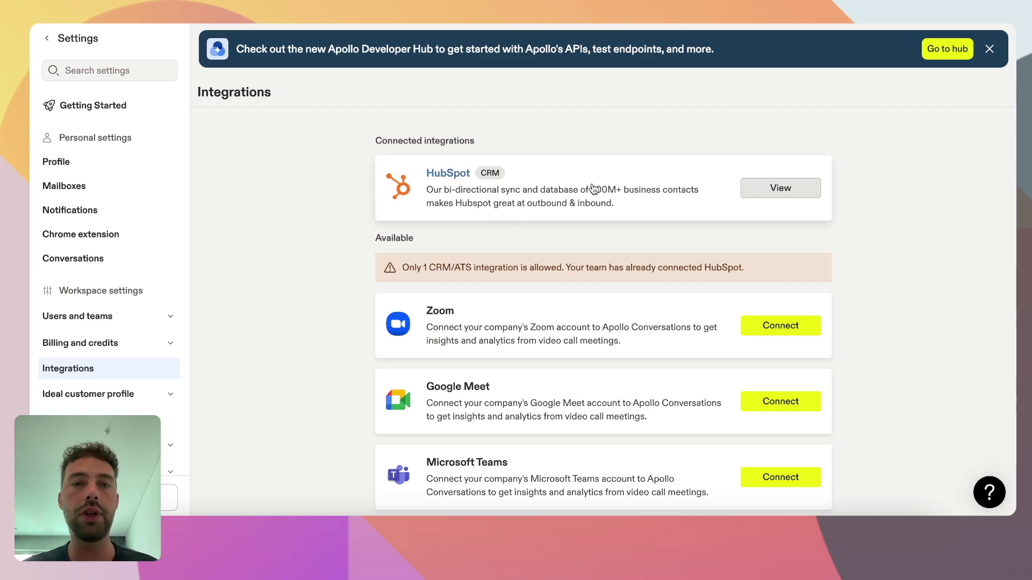
scroll(786, 213, "down", 6)
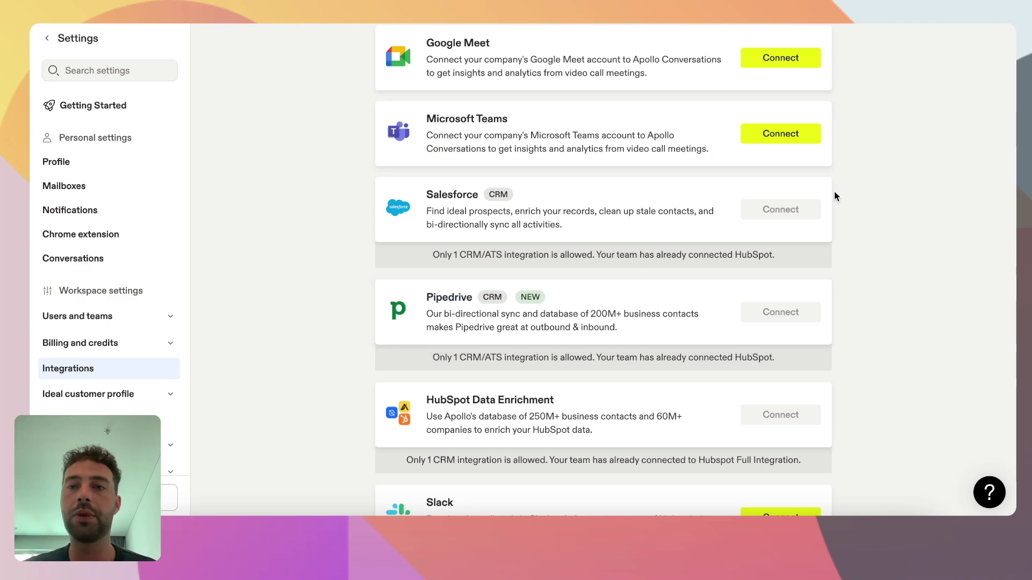
scroll(811, 214, "up", 6)
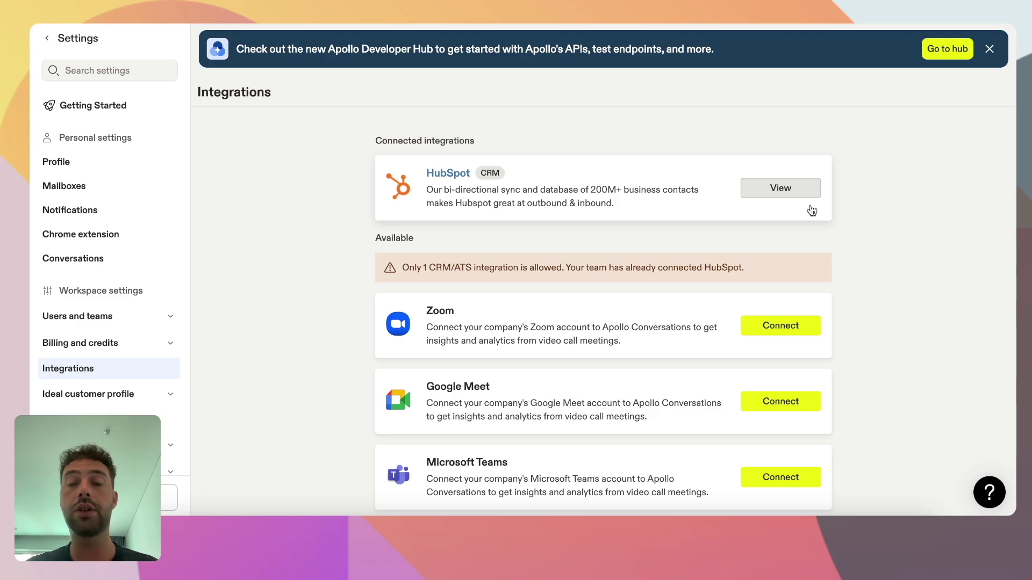
left_click(763, 191)
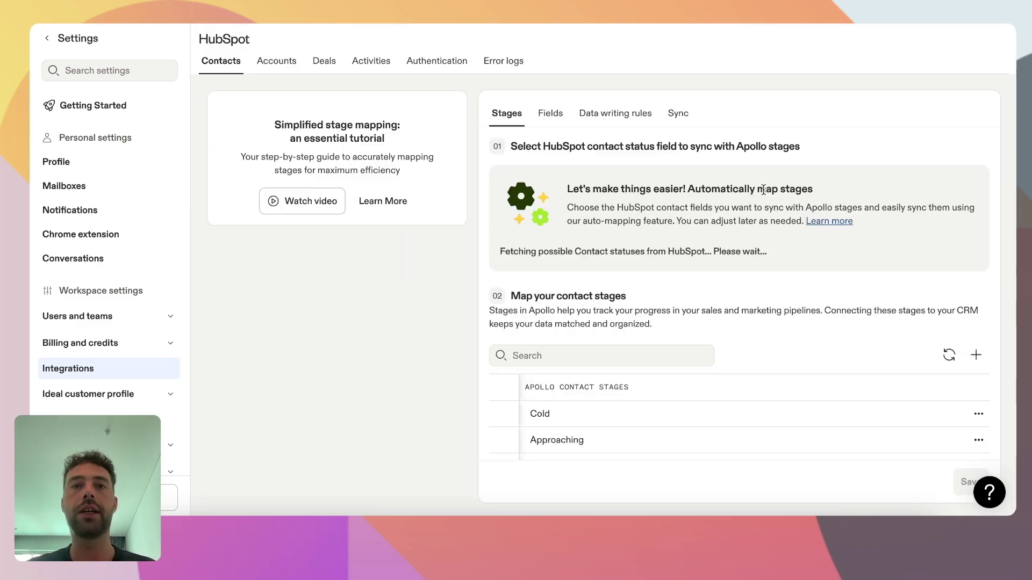
Step: Examine how Apollo contact stages are mapped to HubSpot contact stages and which HubSpot status field is used
scroll(543, 336, "down", 5)
scroll(554, 325, "up", 5)
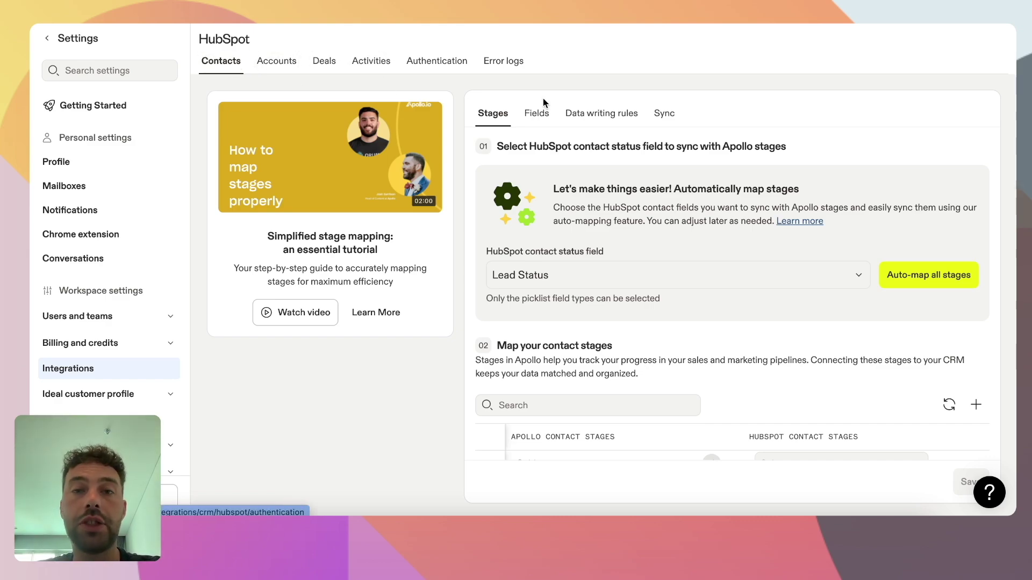
scroll(601, 176, "down", 3)
scroll(617, 297, "down", 4)
scroll(617, 297, "up", 6)
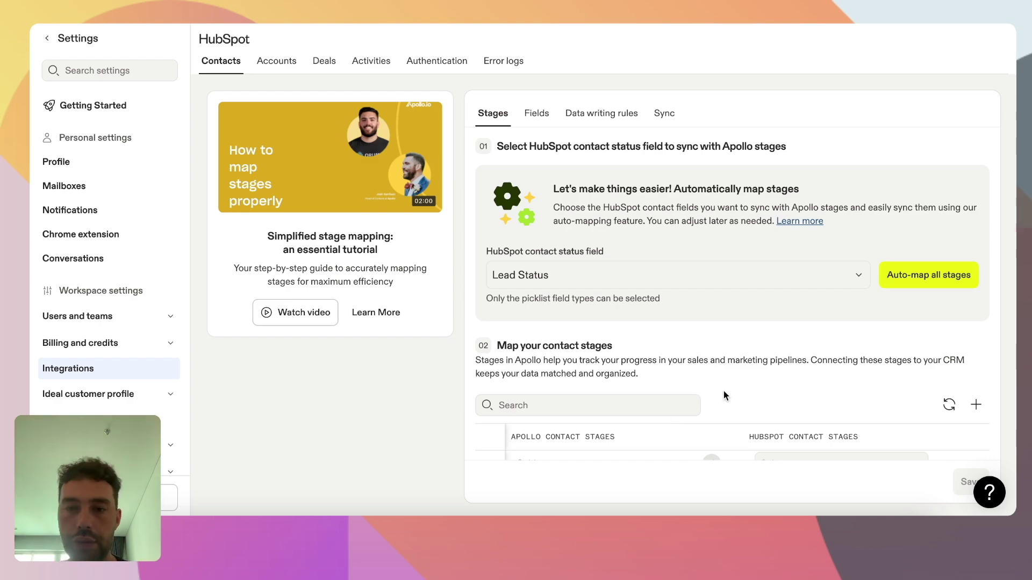
scroll(723, 396, "down", 4)
scroll(724, 396, "up", 5)
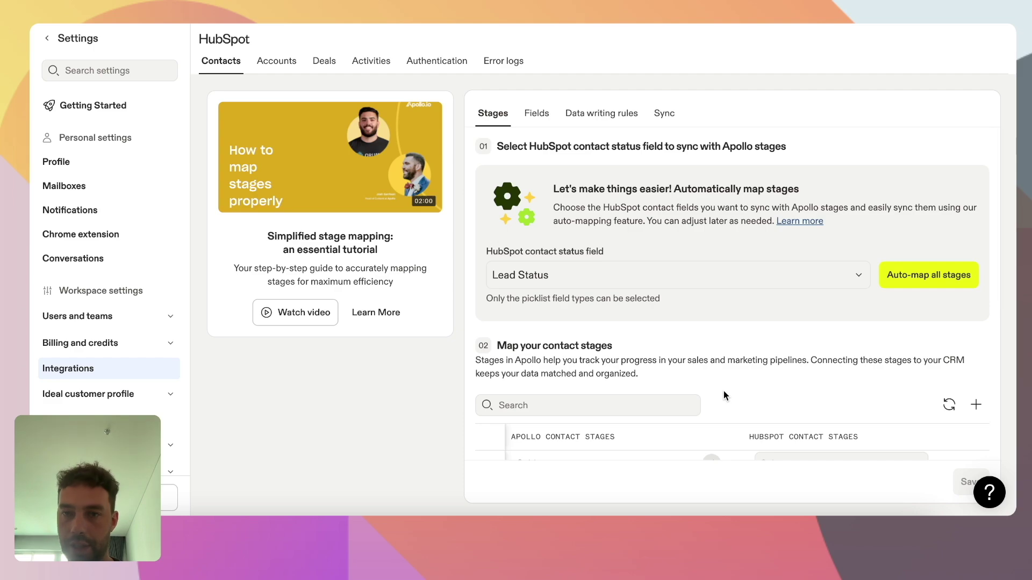
Step: Open the contact field mappings and review which Apollo fields are paired with HubSpot contact fields
left_click(536, 112)
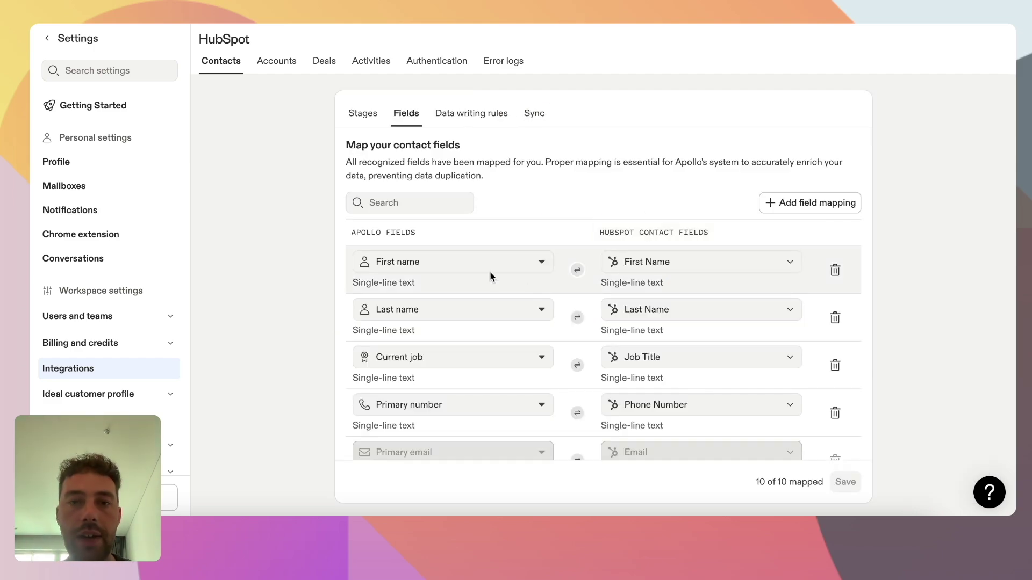
scroll(526, 264, "down", 3)
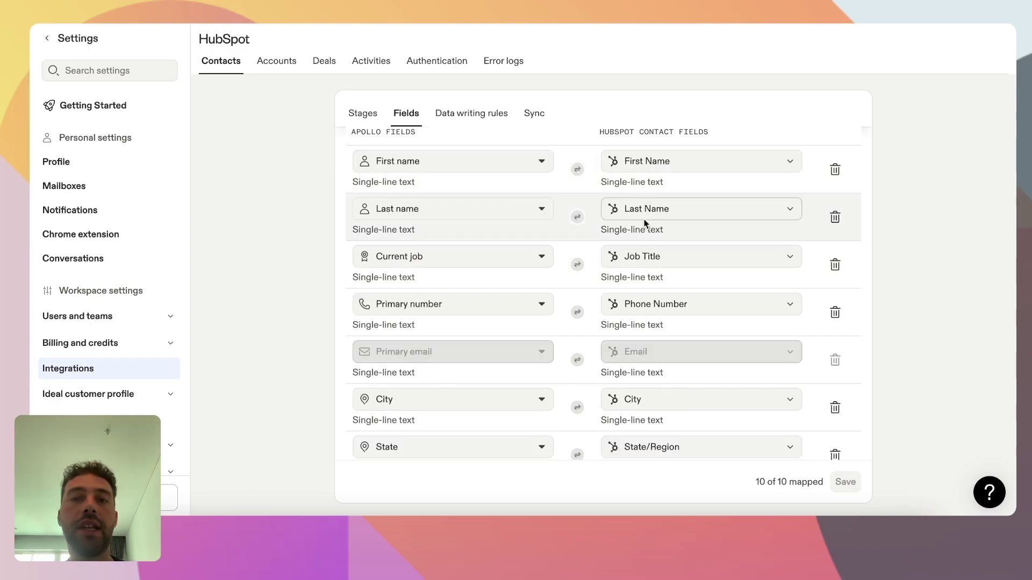
scroll(648, 317, "down", 1)
scroll(648, 315, "down", 3)
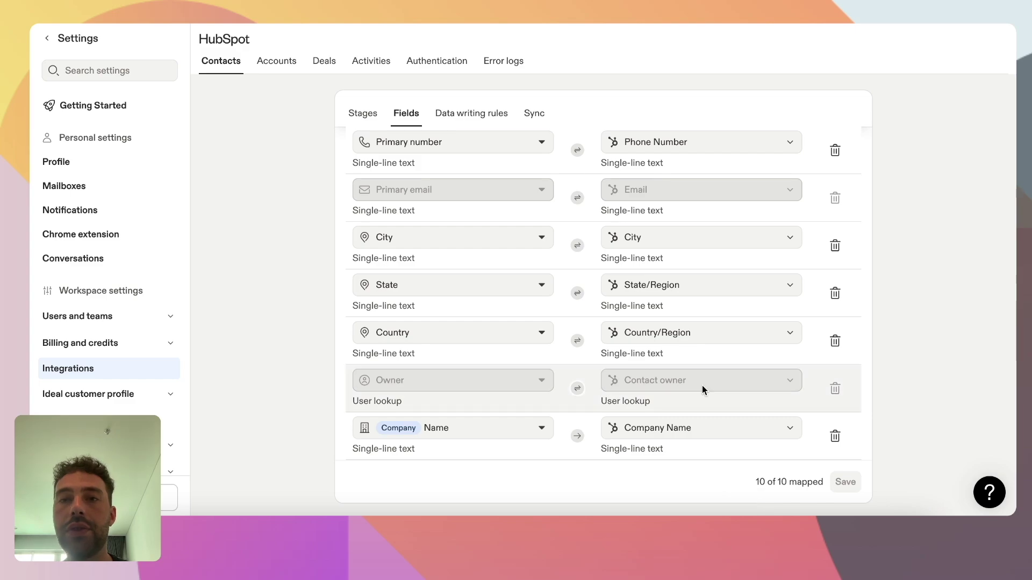
scroll(702, 386, "up", 7)
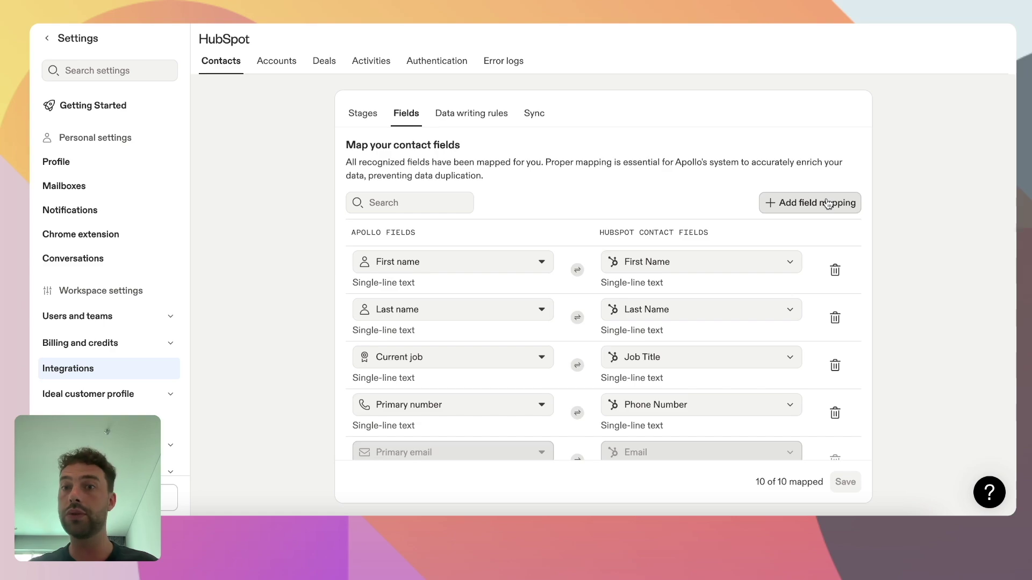
Step: Add a contact field mapping from Apollo's LinkedIn URL to HubSpot's LinkedIn URL field and save it
left_click(785, 206)
type("linked")
left_click(822, 153)
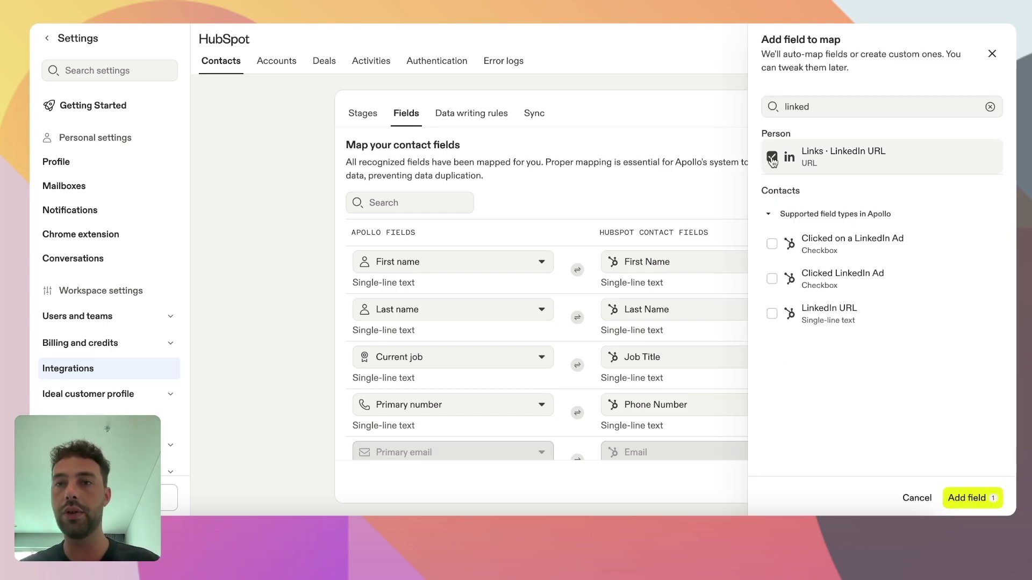
left_click(978, 498)
left_click(631, 263)
type("linked")
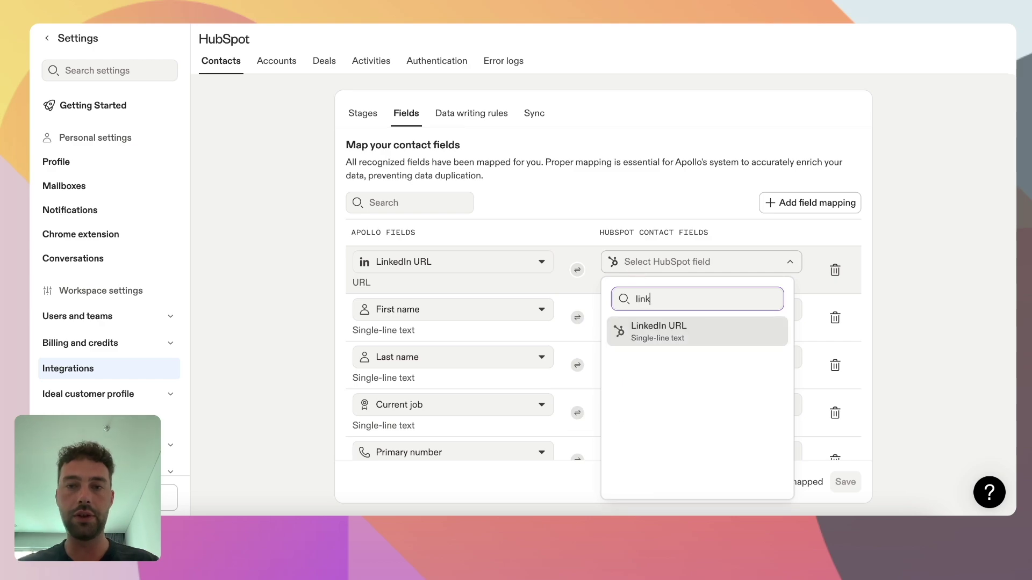
left_click(672, 329)
left_click(845, 482)
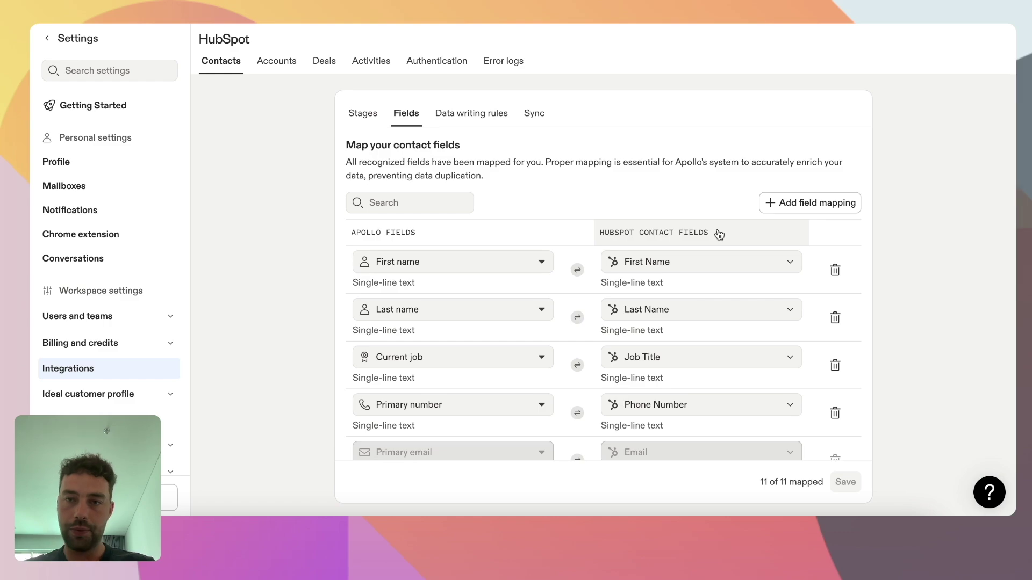
Step: Check the full list of contact field mappings, including the LinkedIn URL pair
scroll(710, 225, "down", 5)
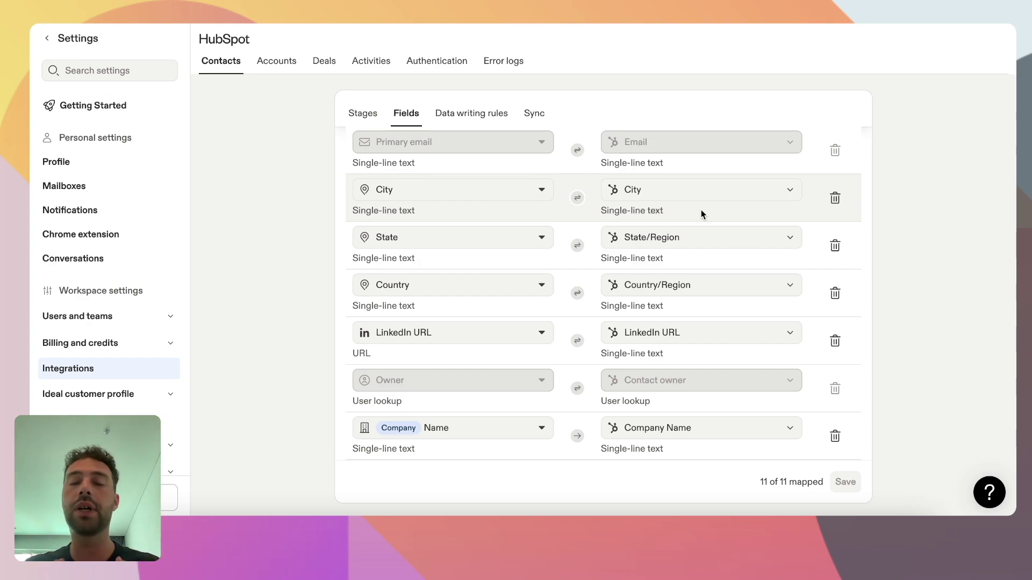
scroll(701, 211, "up", 5)
scroll(700, 211, "down", 5)
scroll(701, 211, "up", 5)
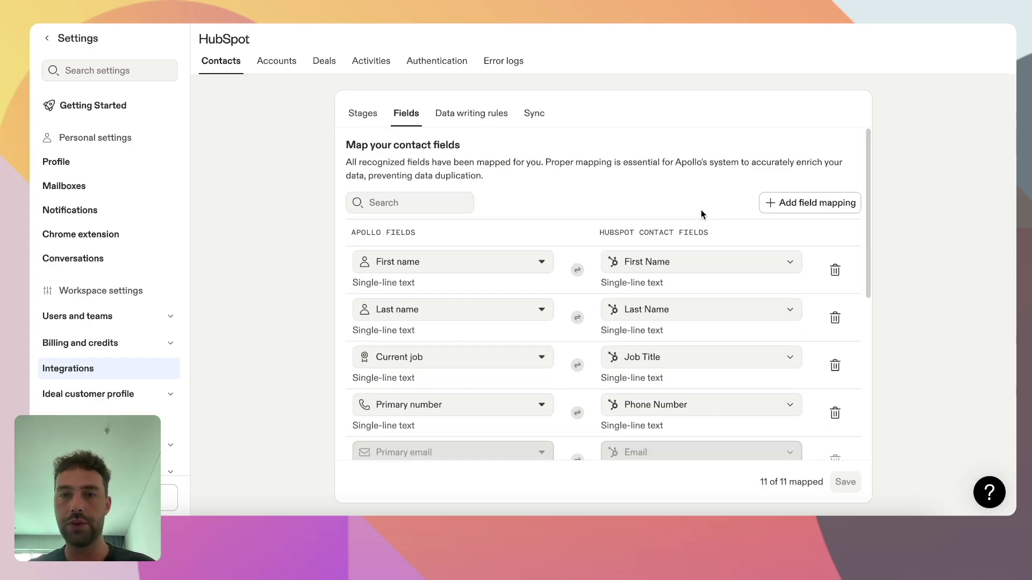
scroll(620, 336, "down", 5)
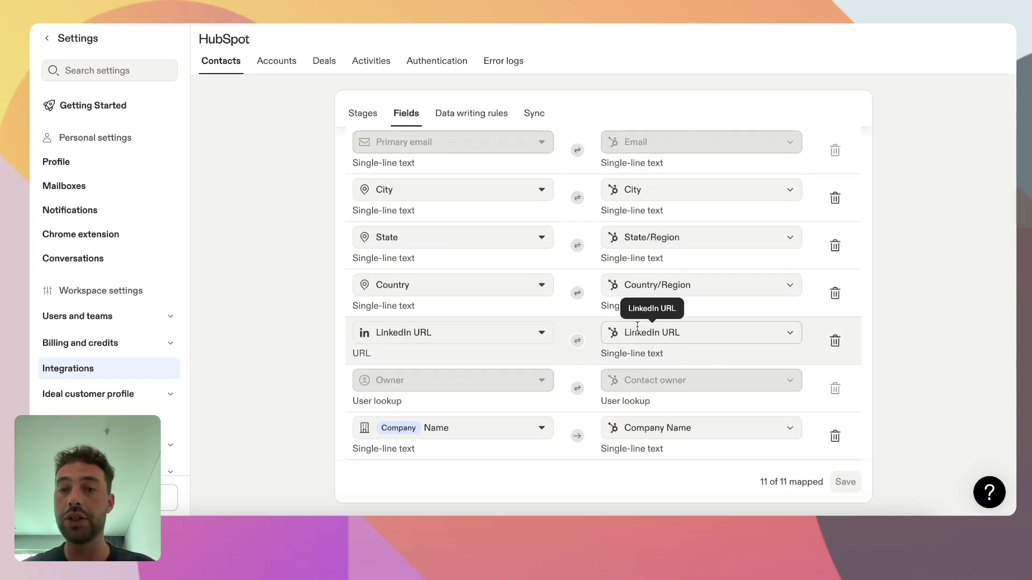
scroll(637, 326, "up", 5)
Step: Review the overwrite and auto-fill data writing rules for contacts, including the fields grouped under Job title
left_click(470, 114)
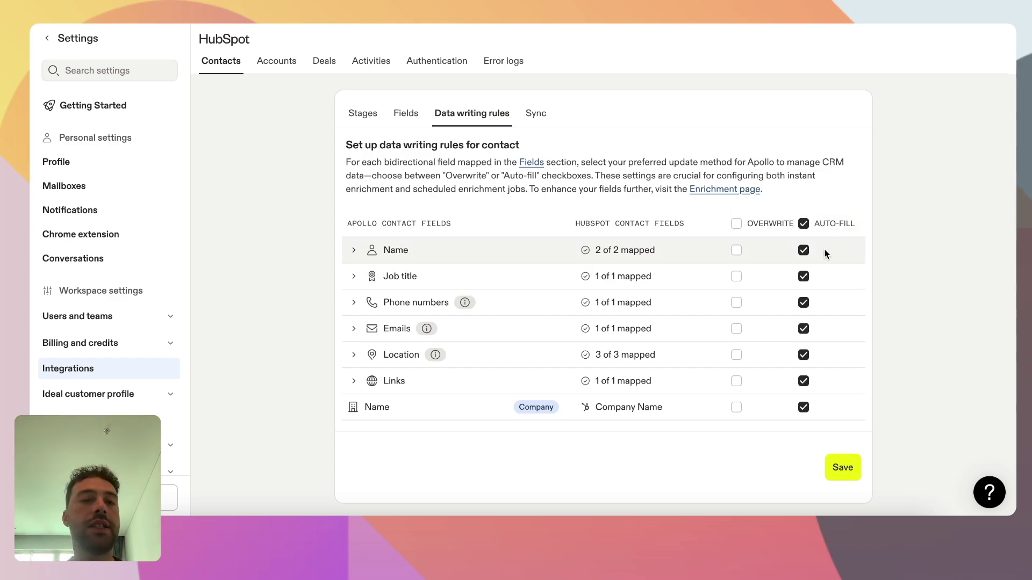
left_click(354, 277)
left_click(354, 276)
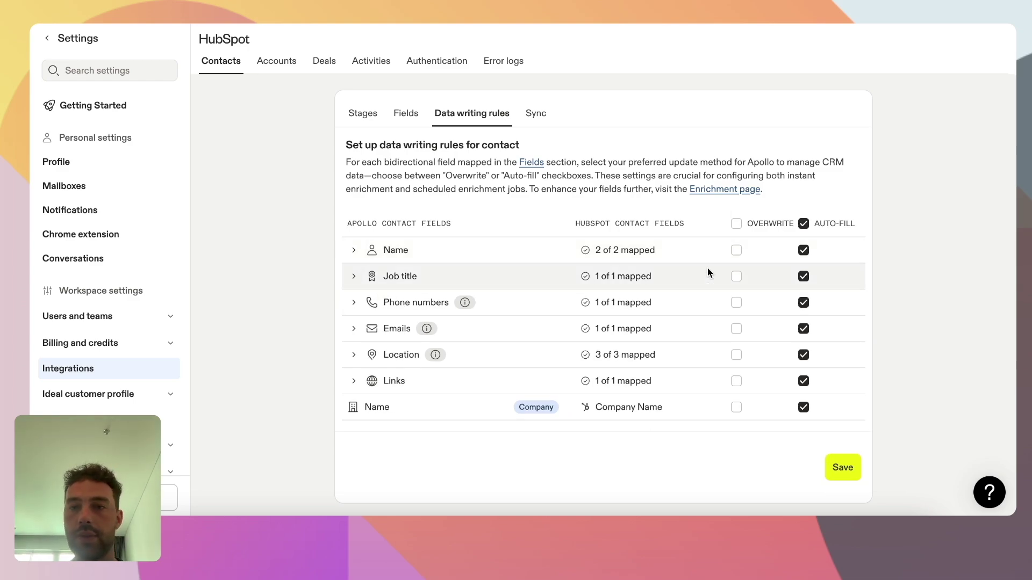
mouse_move(429, 356)
Step: Examine the contact sync settings for pulling and pushing records and the available source fields, and open the Accounts settings
left_click(536, 113)
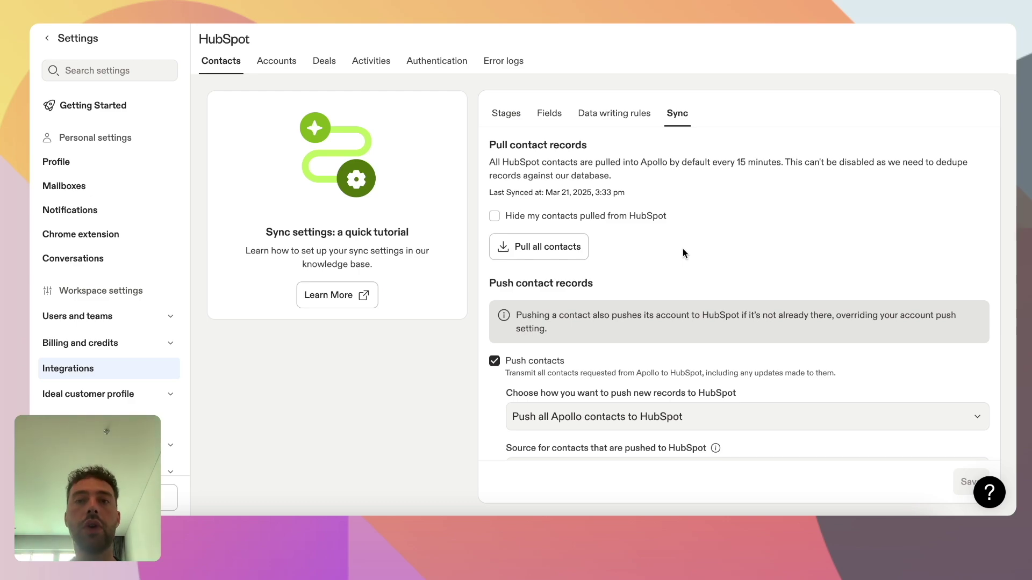
scroll(683, 249, "down", 3)
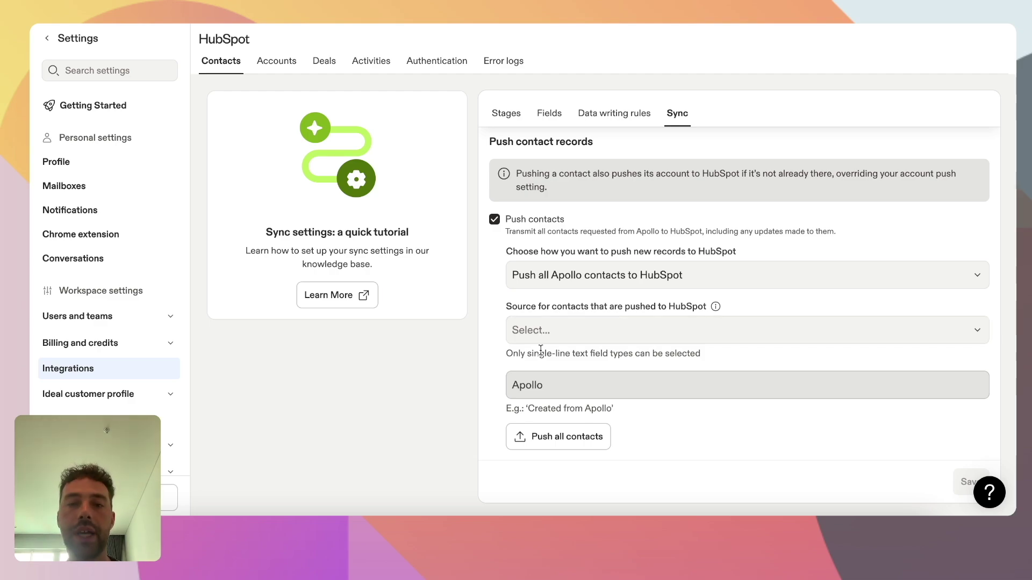
left_click(565, 334)
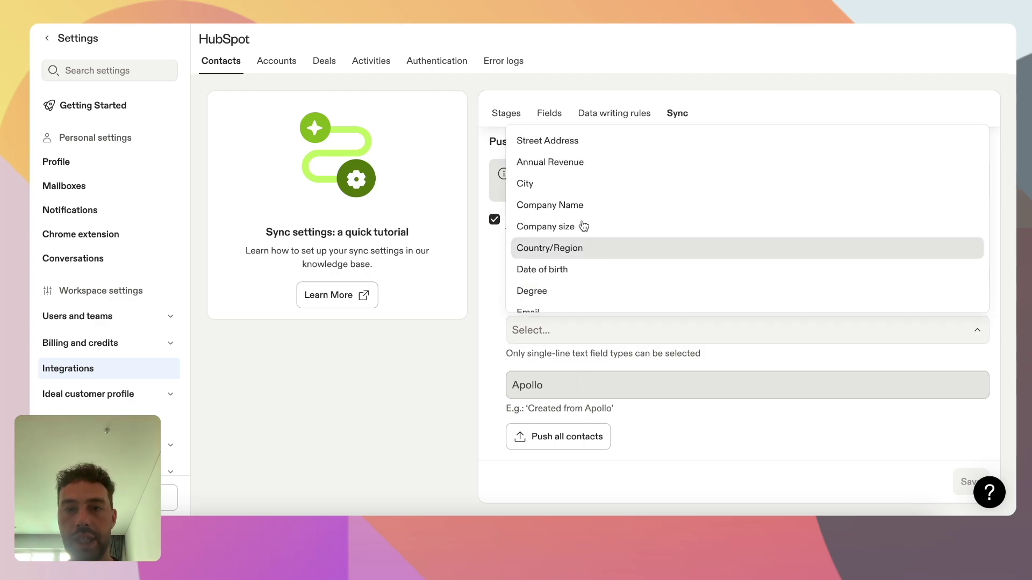
left_click(501, 359)
left_click_drag(511, 387, 555, 392)
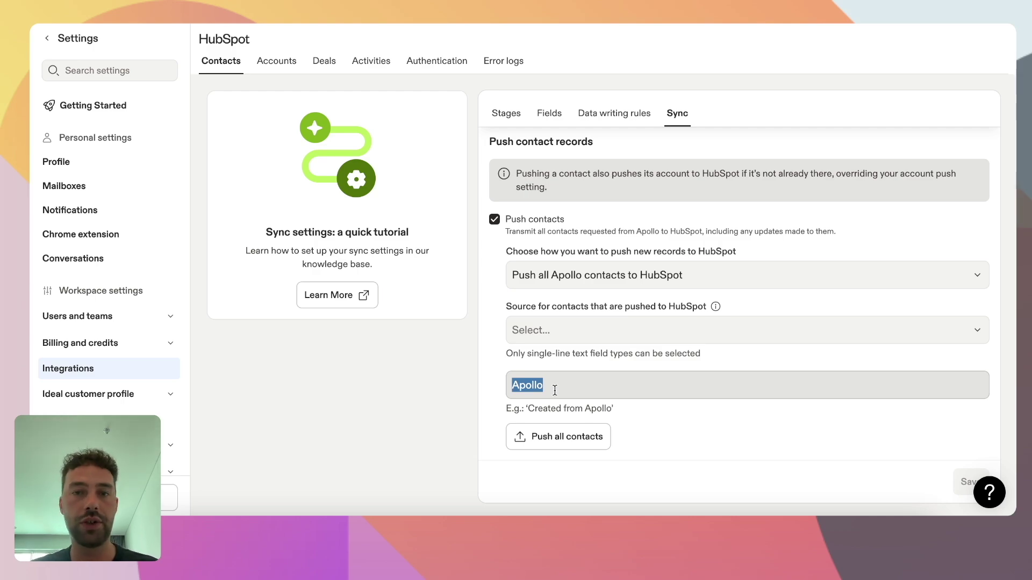
left_click(396, 411)
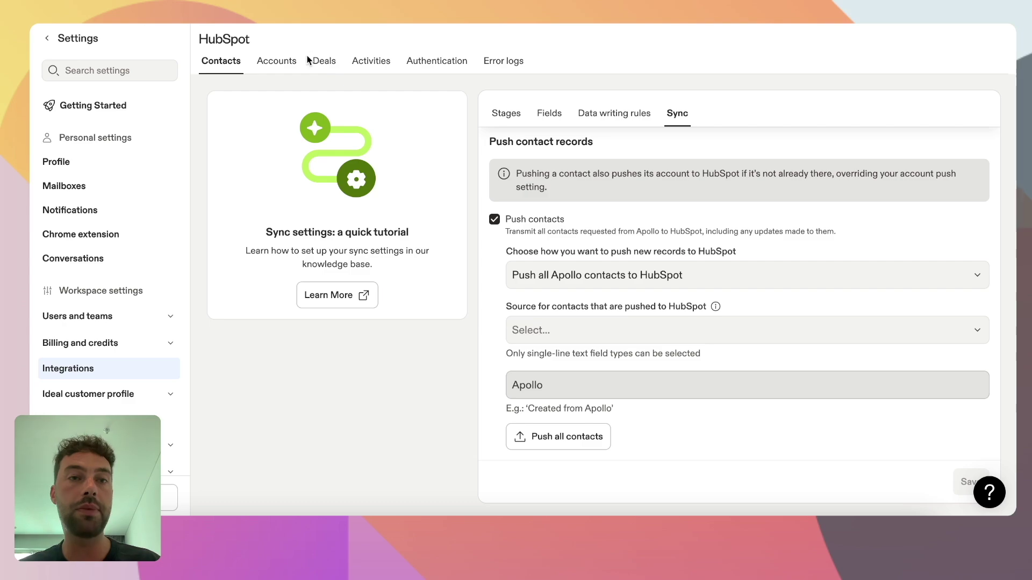
left_click(276, 61)
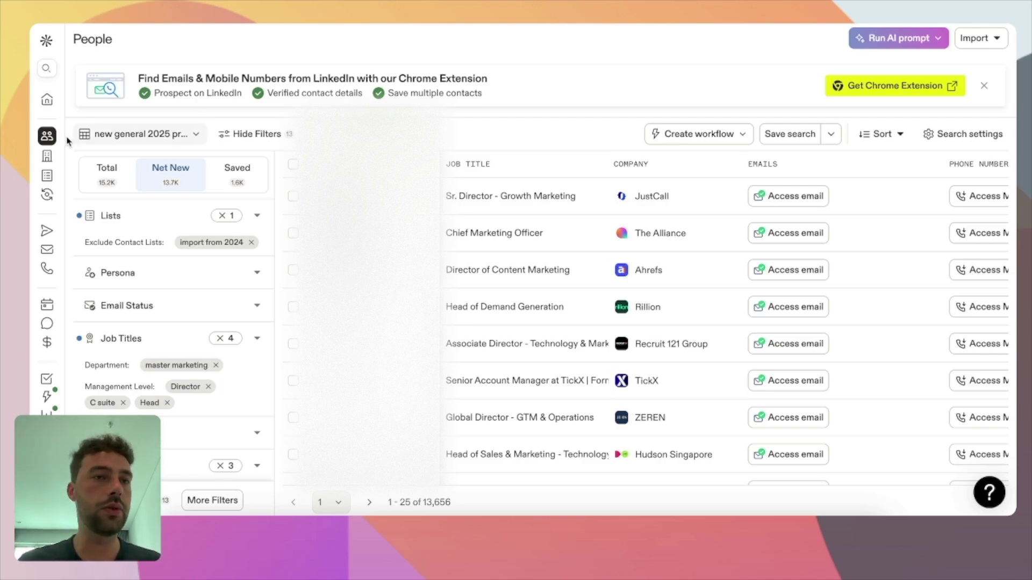
Step: View the list of saved people searches, keeping "new general 2025 prospecting" selected
mouse_move(49, 137)
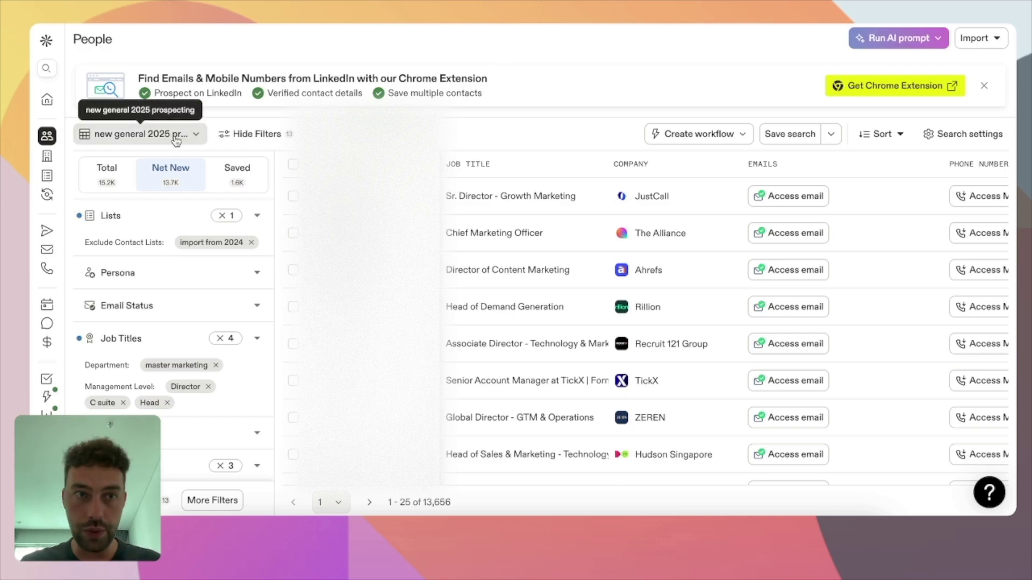
left_click(139, 134)
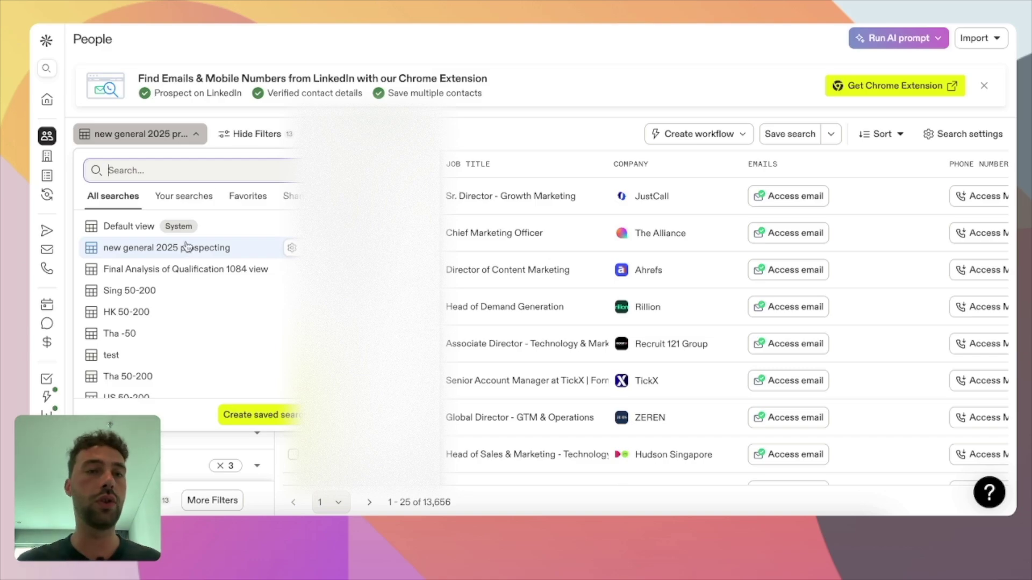
left_click(139, 134)
Step: Review the filters applied in the "new general 2025 prospecting" people search, such as lists, job titles, location and employee count
mouse_move(51, 202)
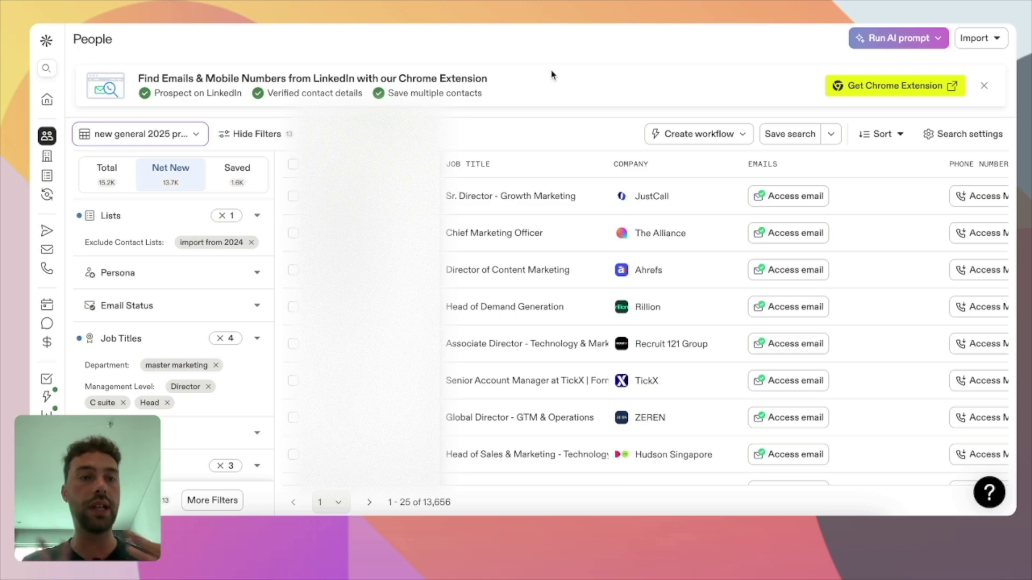
scroll(181, 314, "down", 5)
scroll(184, 321, "up", 8)
scroll(184, 321, "down", 5)
scroll(185, 323, "up", 5)
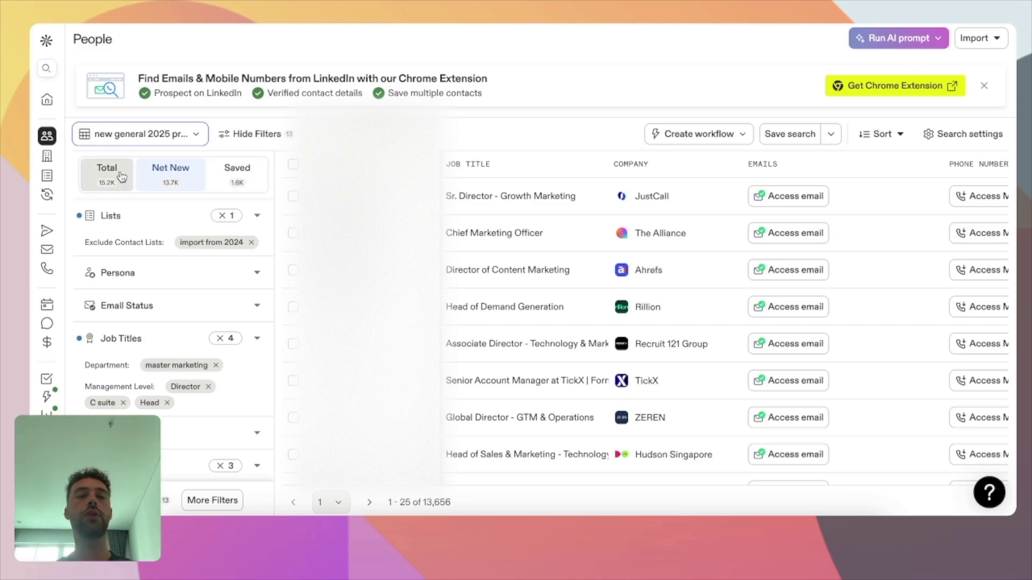
scroll(177, 269, "down", 5)
scroll(215, 242, "up", 5)
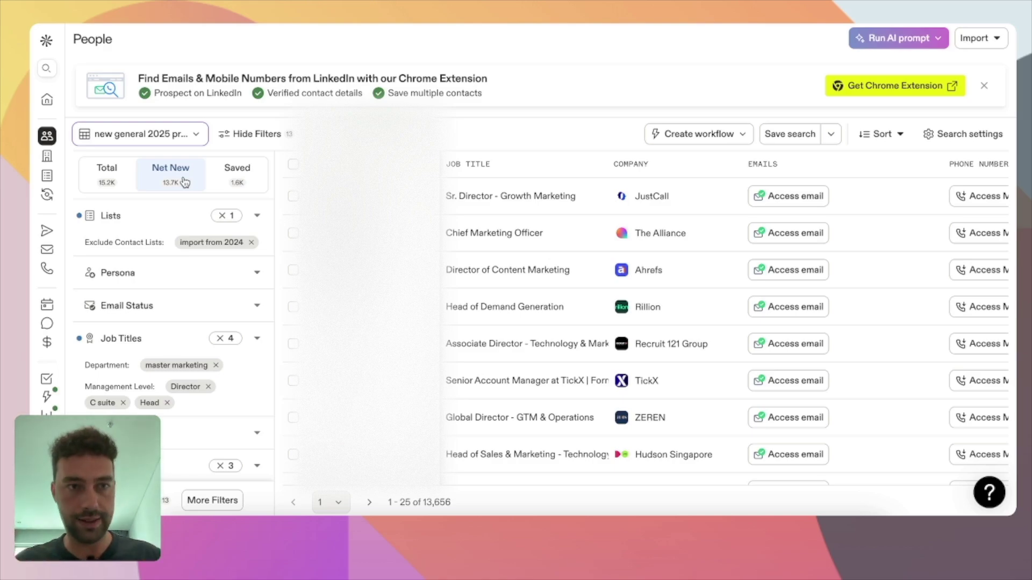
scroll(185, 344, "down", 2)
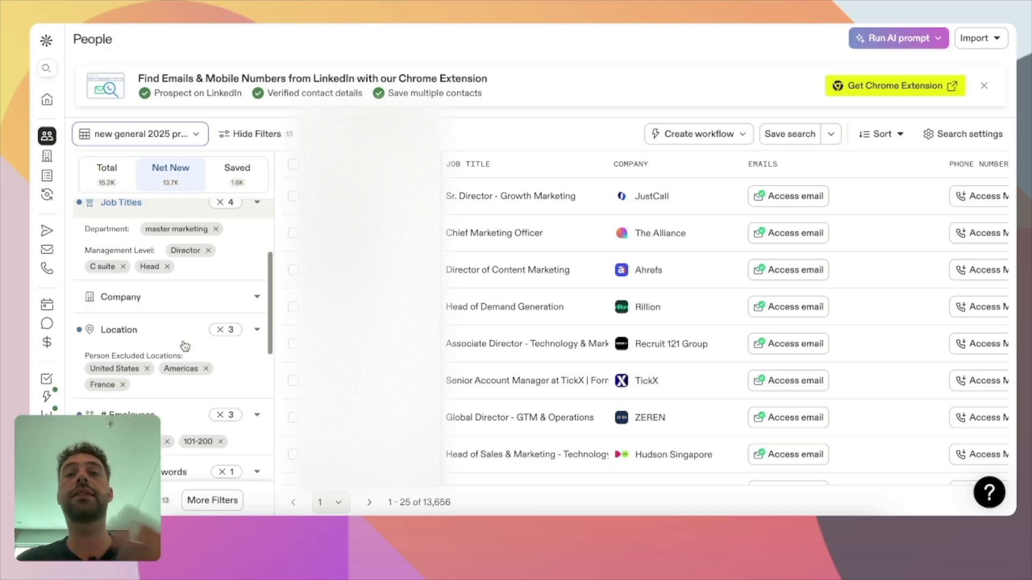
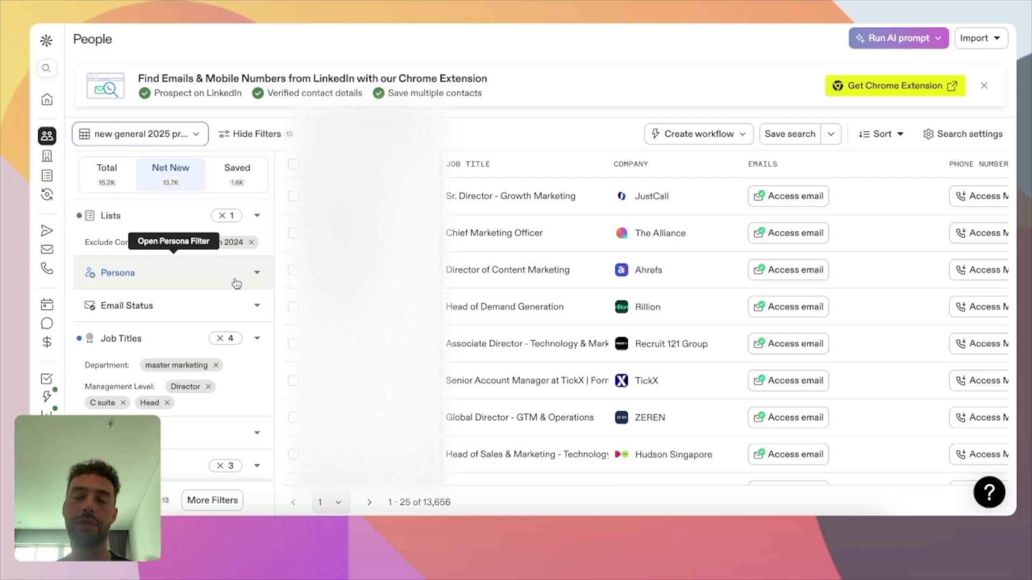
Step: Examine the Email Status filter's verified, unverified and unavailable options, leaving them all unselected
left_click(259, 306)
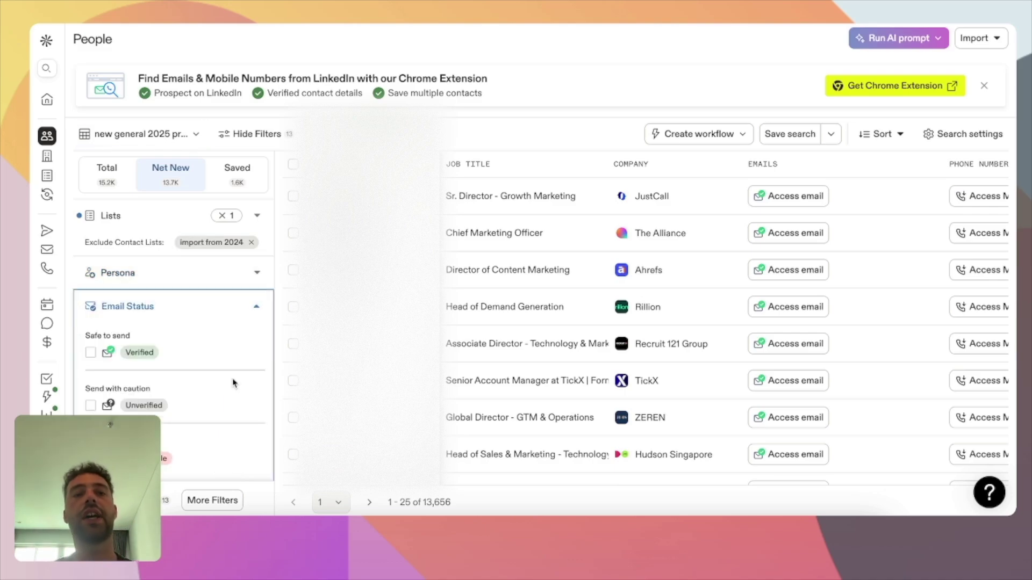
scroll(234, 383, "down", 1)
scroll(234, 382, "down", 3)
scroll(231, 384, "up", 2)
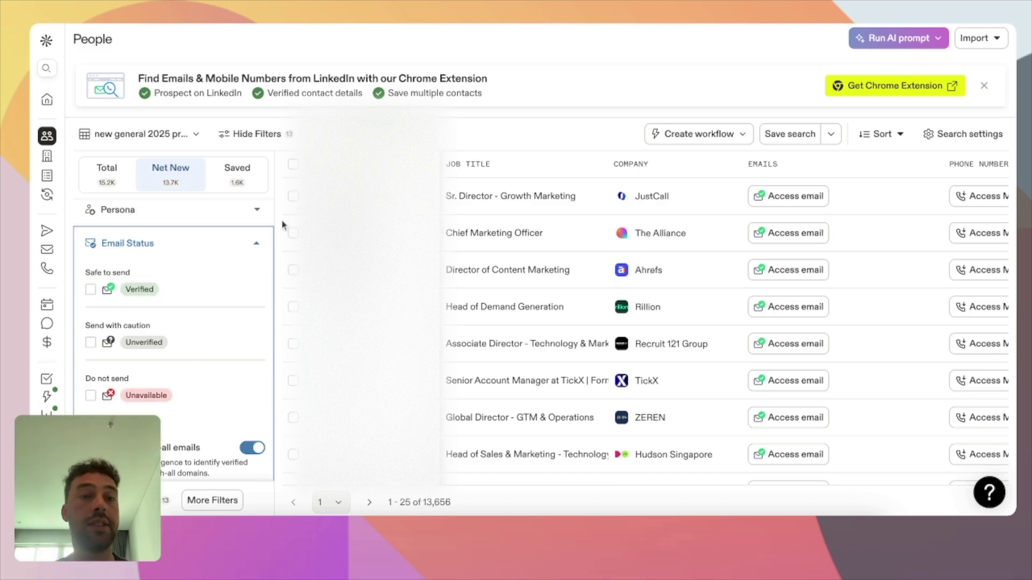
left_click(258, 246)
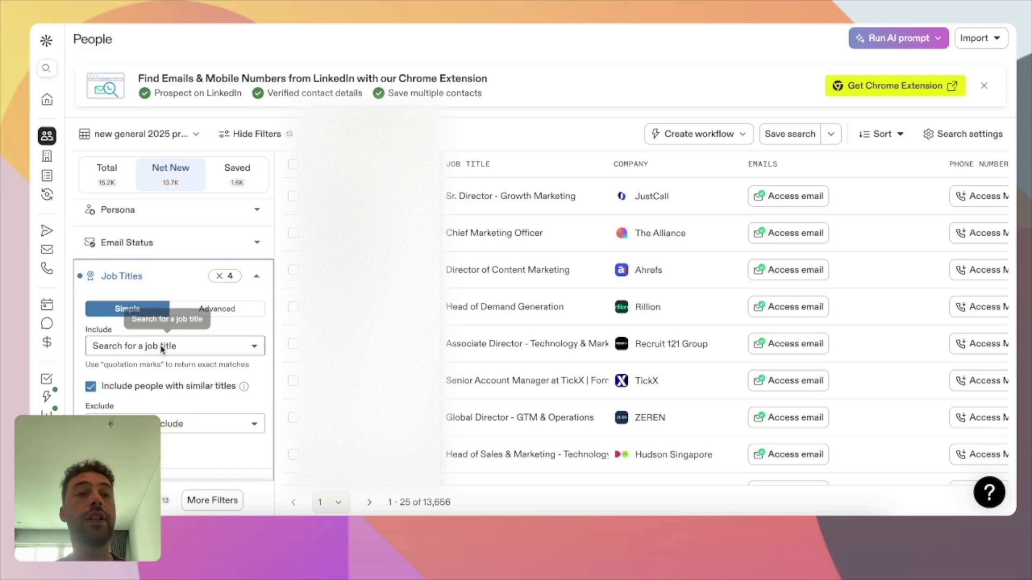
Step: Review the Job Titles filter's include and exclude settings and the available Management Level options
scroll(156, 346, "down", 1)
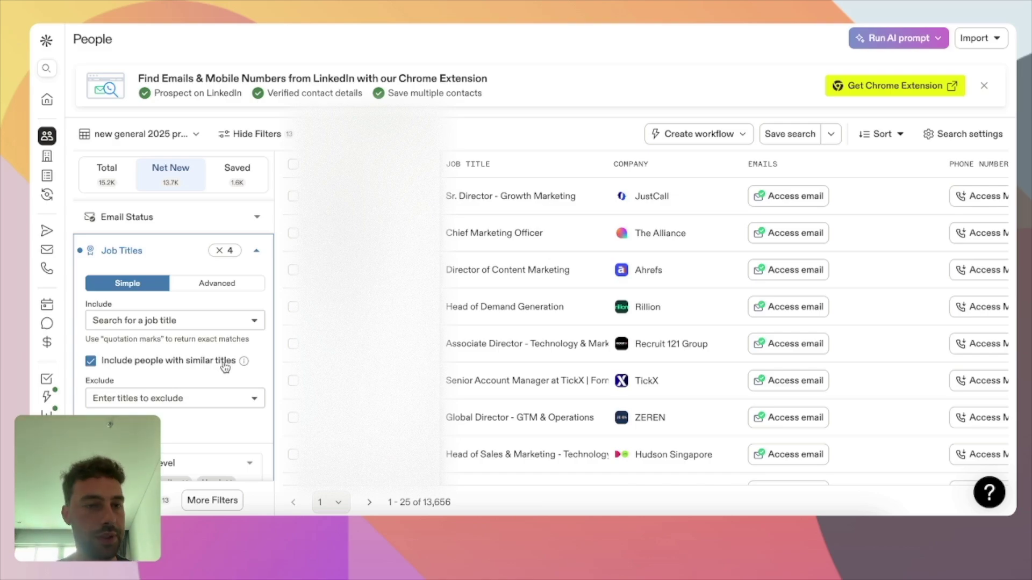
scroll(205, 401, "down", 5)
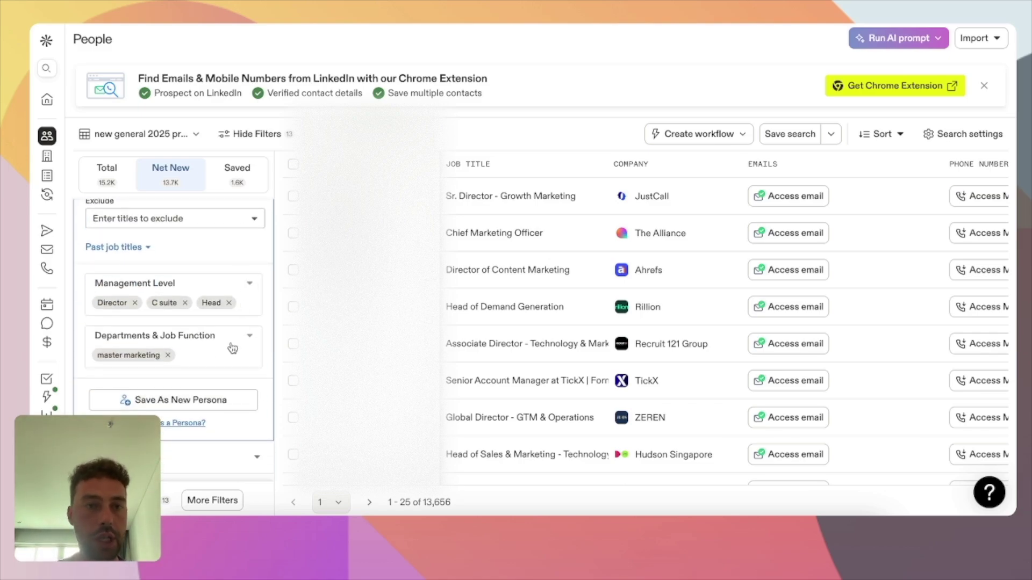
left_click(250, 283)
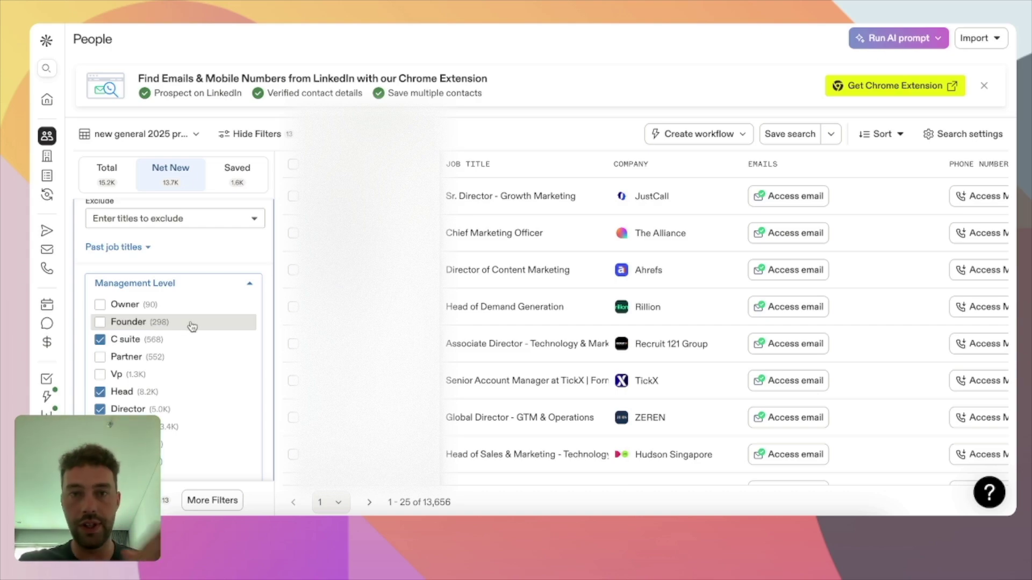
left_click(251, 286)
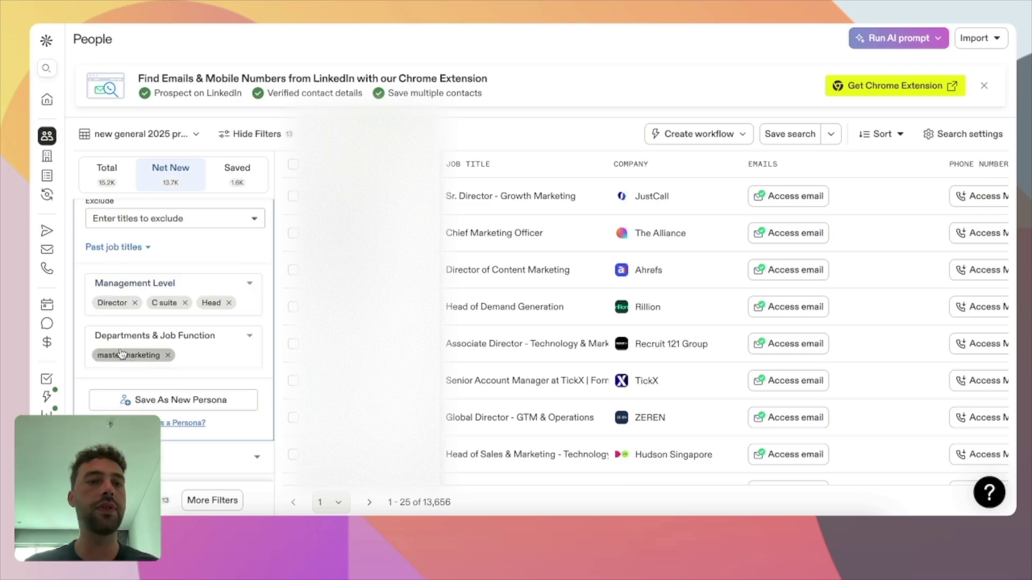
Step: Examine the Departments & Job Function options, including the individual functions grouped under Marketing
left_click(247, 342)
scroll(167, 433, "down", 5)
scroll(167, 433, "up", 2)
scroll(107, 399, "down", 1)
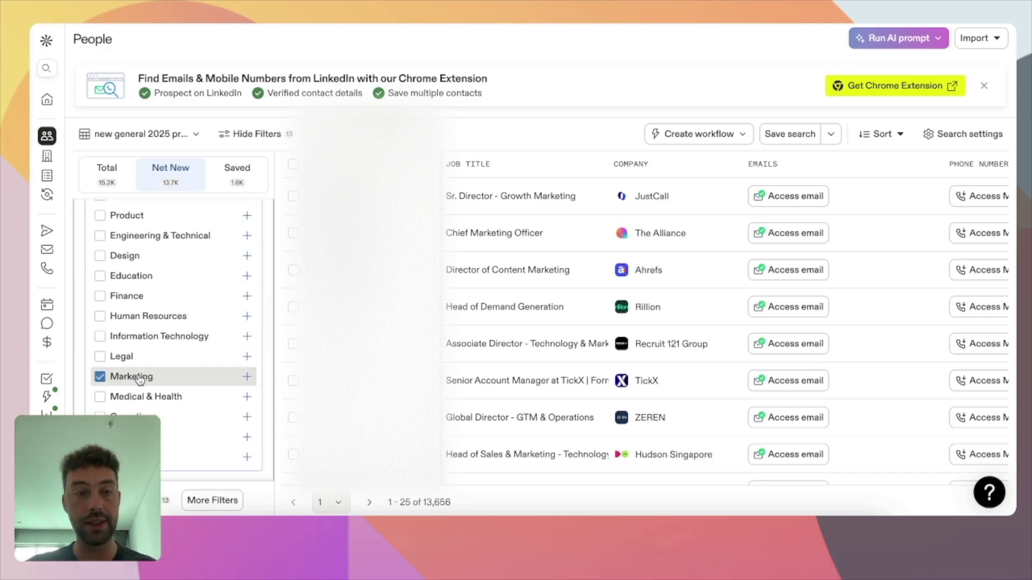
left_click(247, 377)
scroll(187, 426, "down", 4)
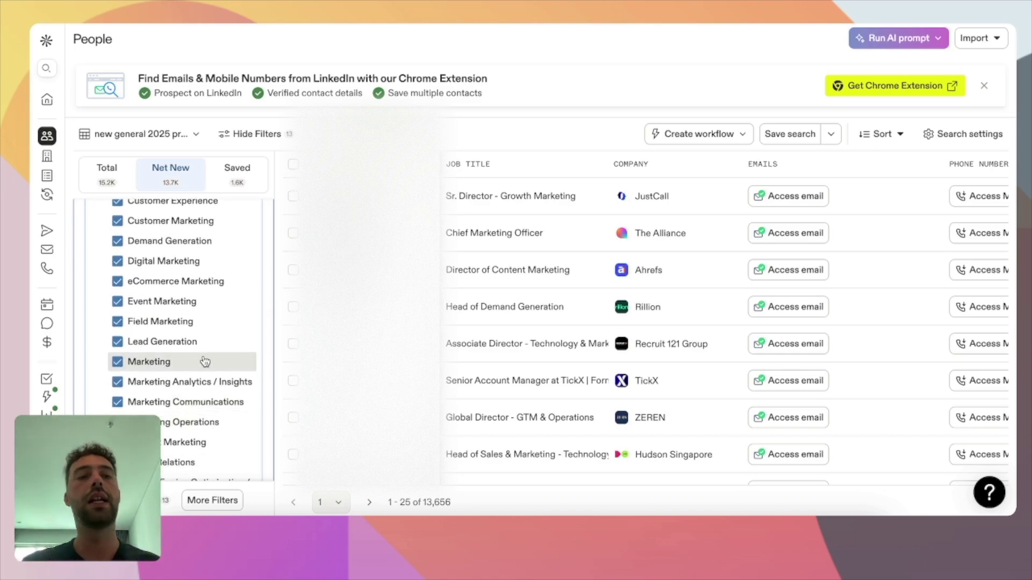
scroll(205, 362, "up", 5)
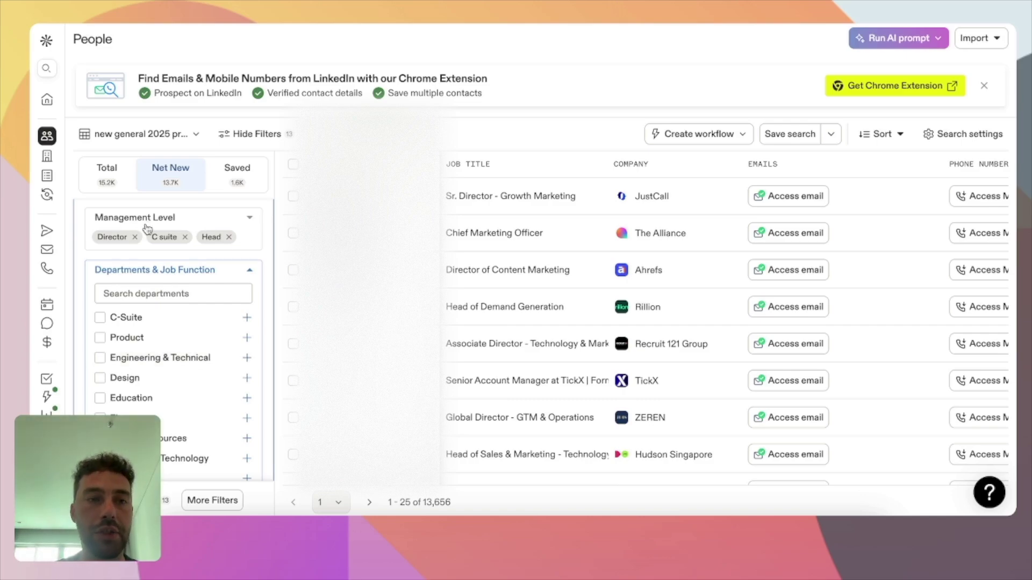
scroll(175, 368, "down", 6)
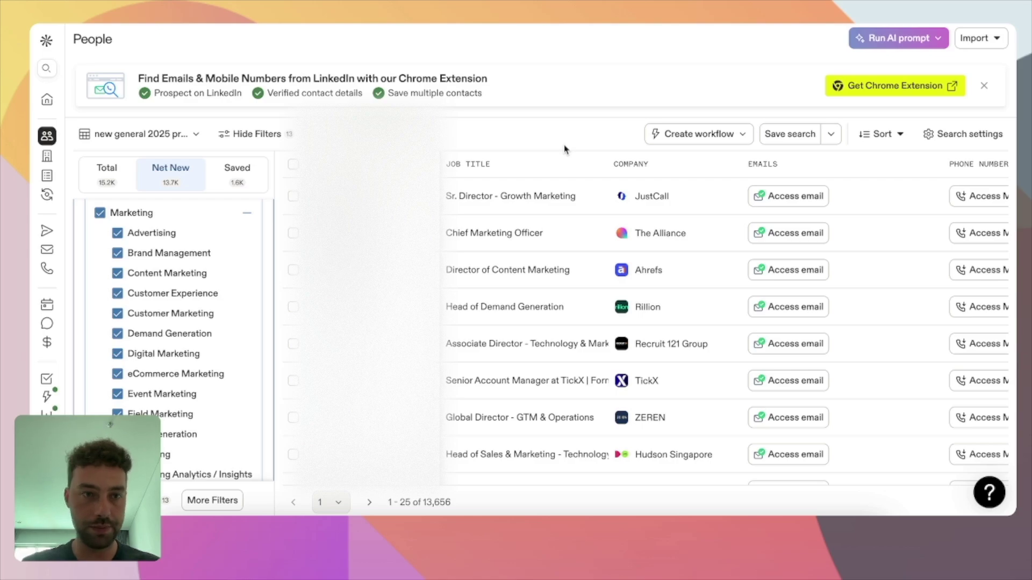
Step: Look over the Company filter options and the applied Location, # Employees and Industry & Keywords filters
left_click(255, 245)
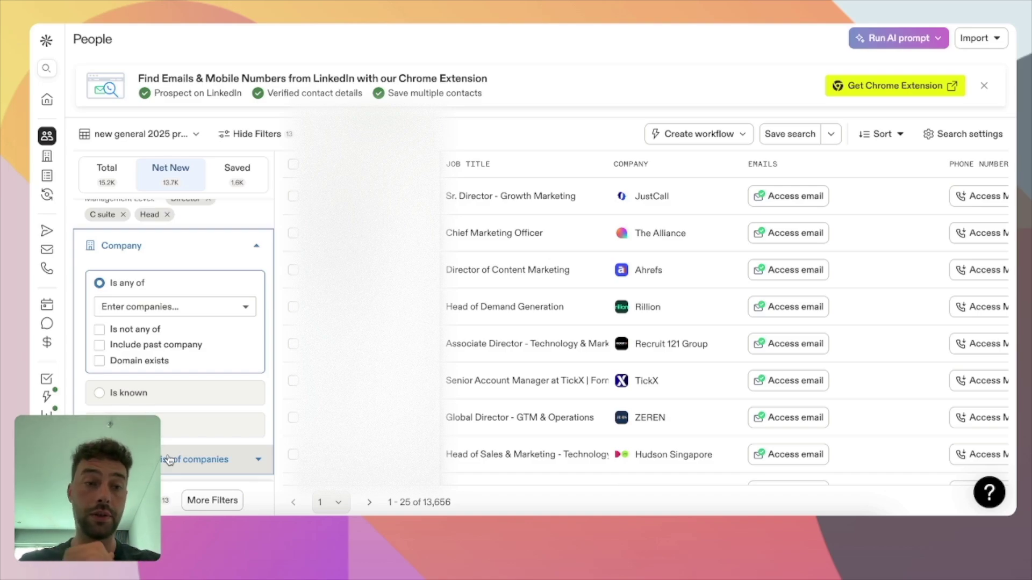
scroll(162, 350, "down", 5)
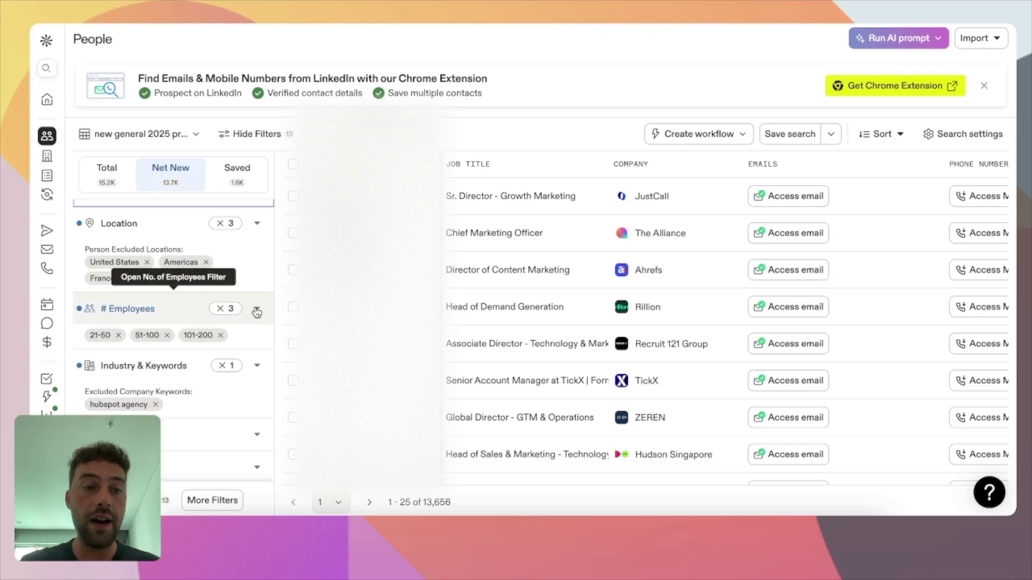
scroll(172, 355, "down", 1)
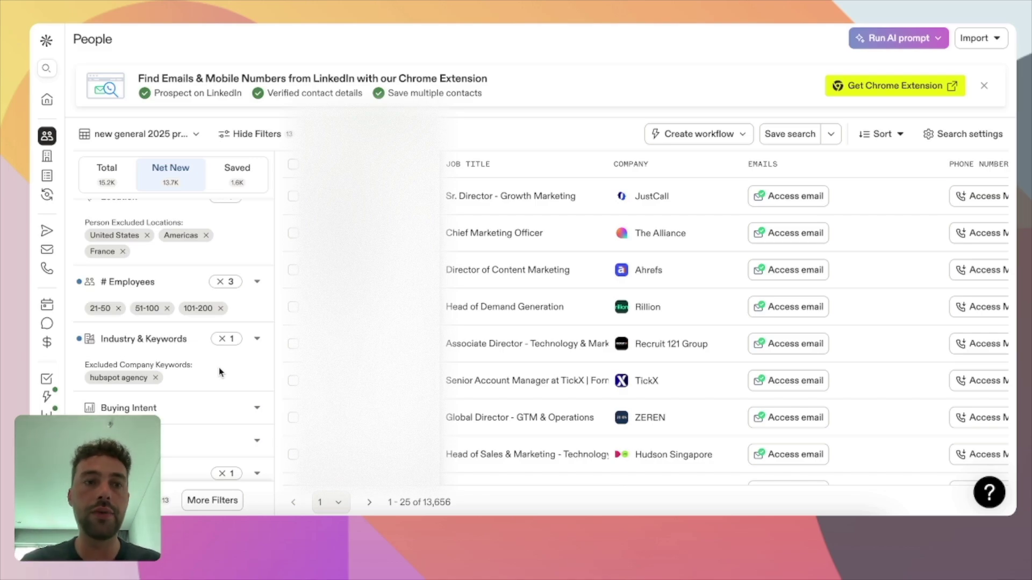
scroll(218, 366, "down", 1)
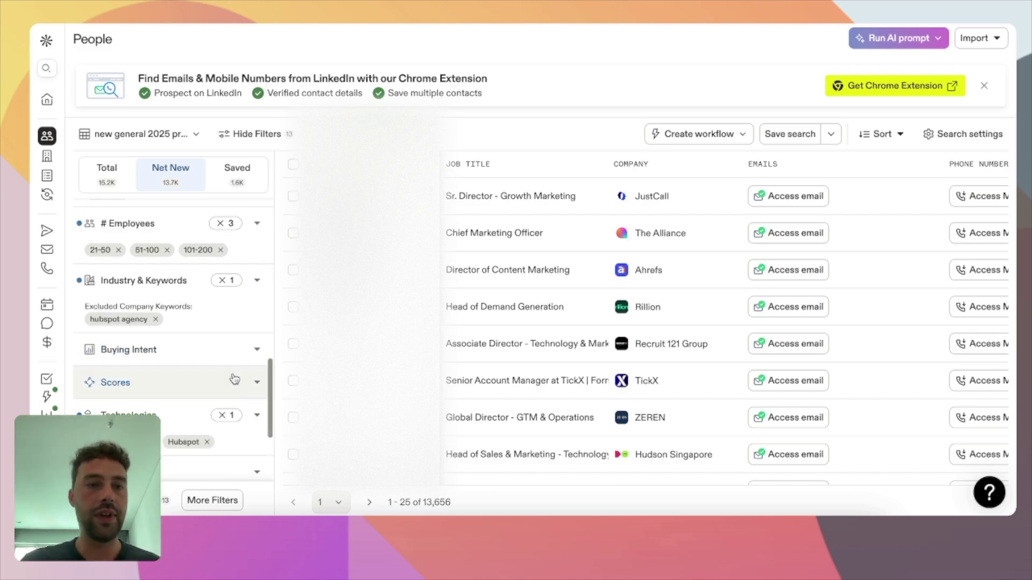
Step: Examine the Buying Intent filter's intent scores and topics, then collapse it
left_click(261, 352)
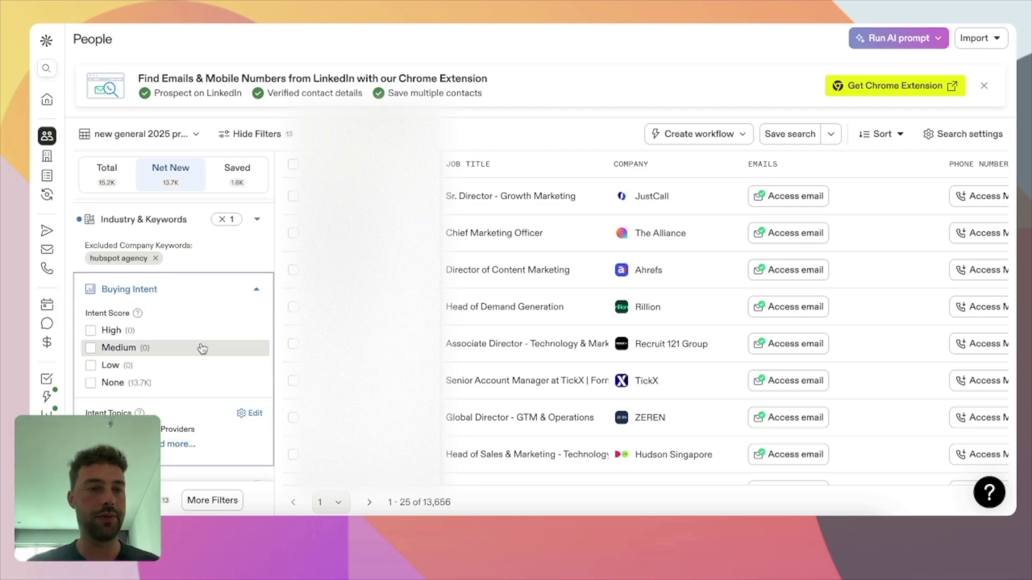
double_click(194, 430)
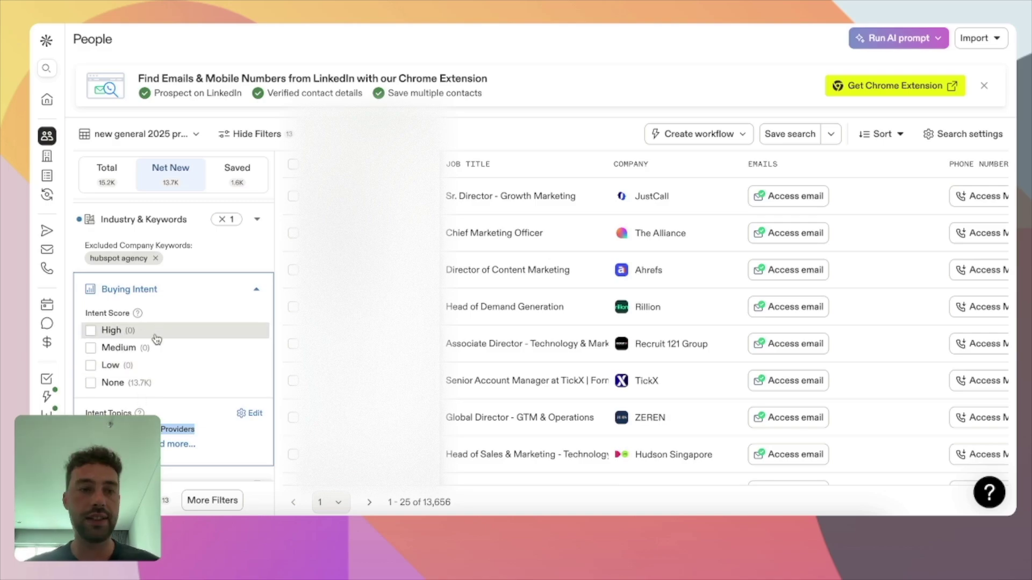
left_click(258, 293)
left_click(258, 295)
left_click(259, 297)
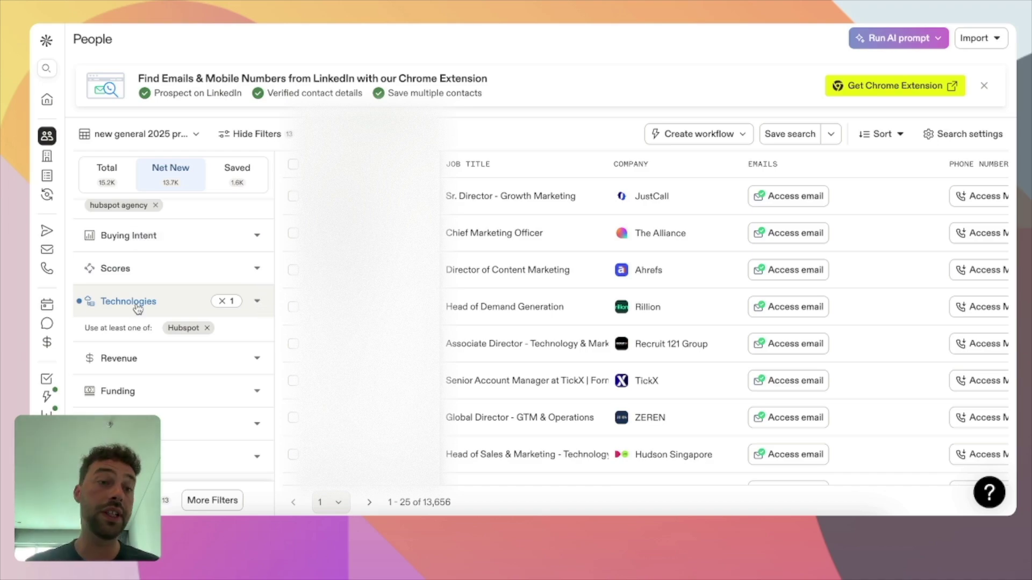
Step: Browse the technologies available in the Technologies filter, keeping only hubspot selected
left_click(257, 302)
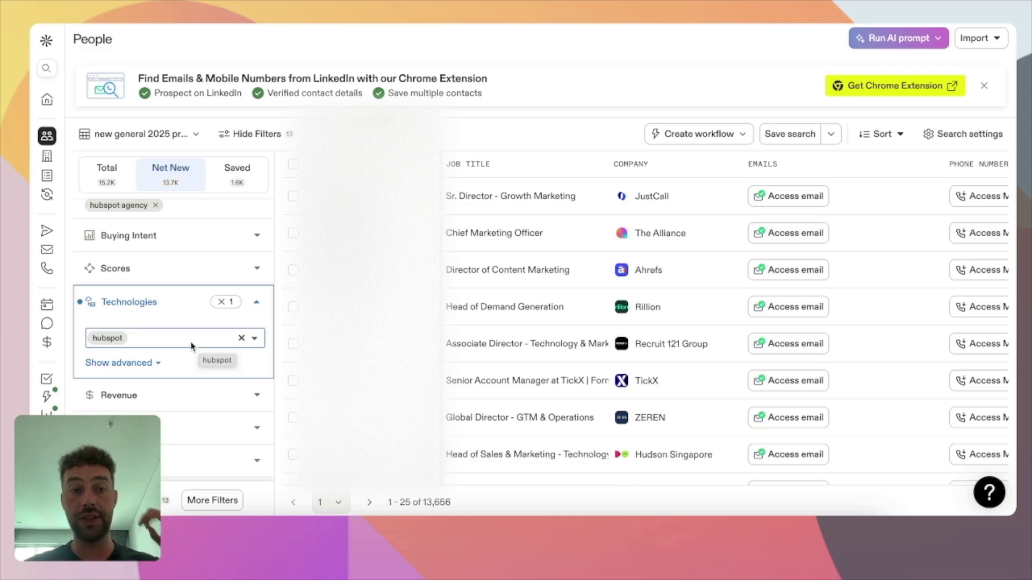
left_click(166, 342)
scroll(162, 369, "down", 10)
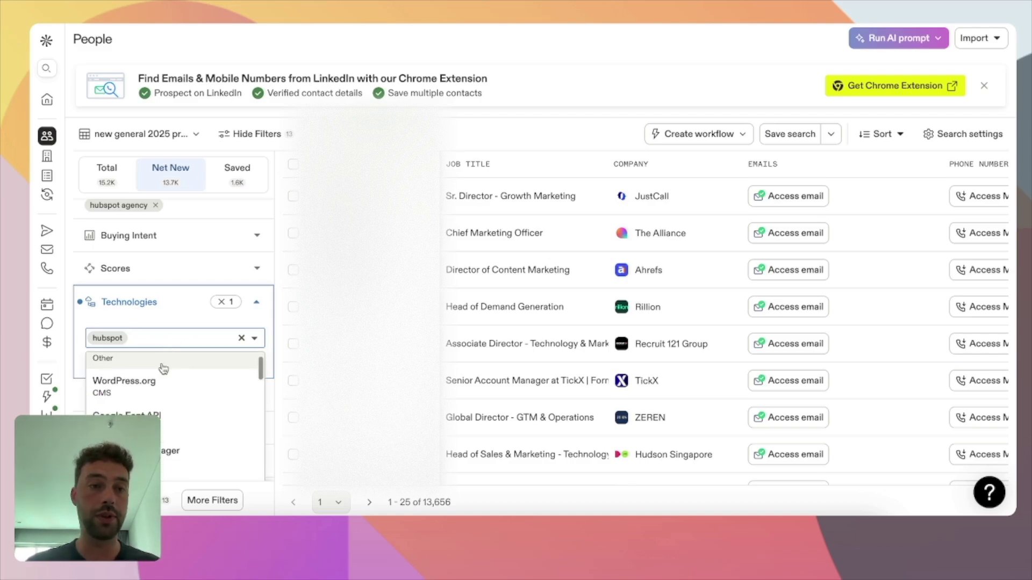
scroll(163, 369, "down", 10)
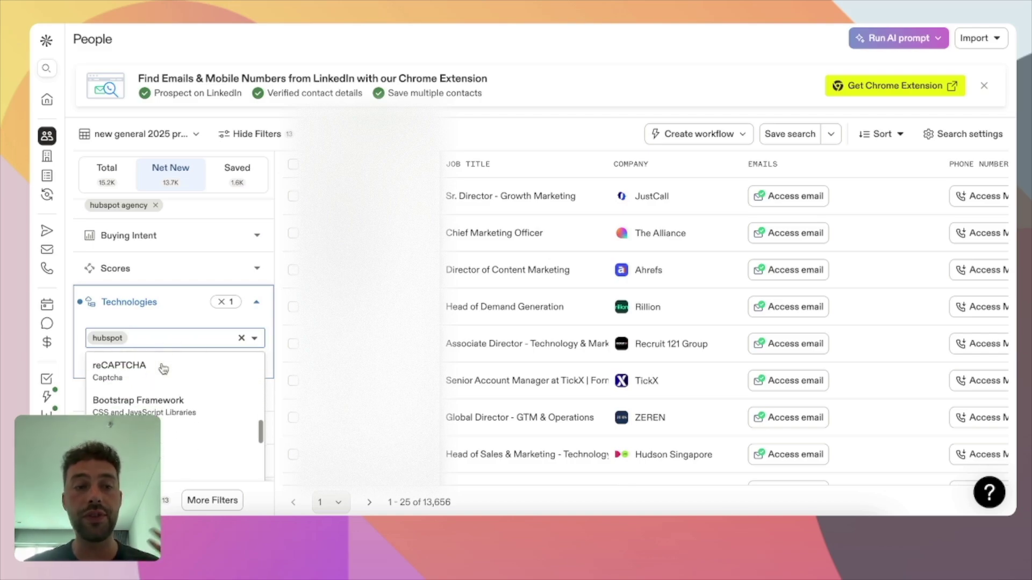
scroll(163, 368, "up", 10)
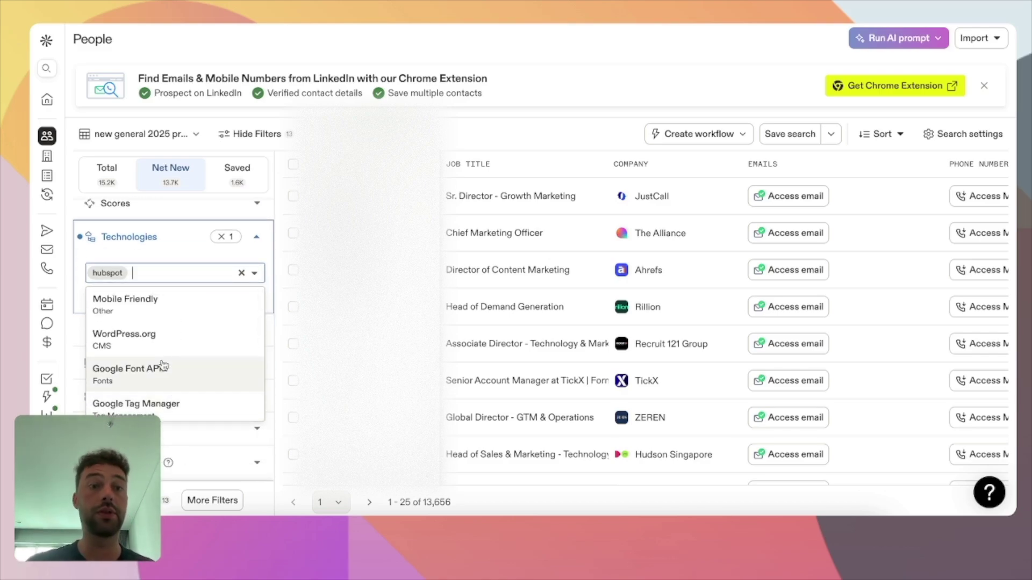
scroll(163, 366, "down", 5)
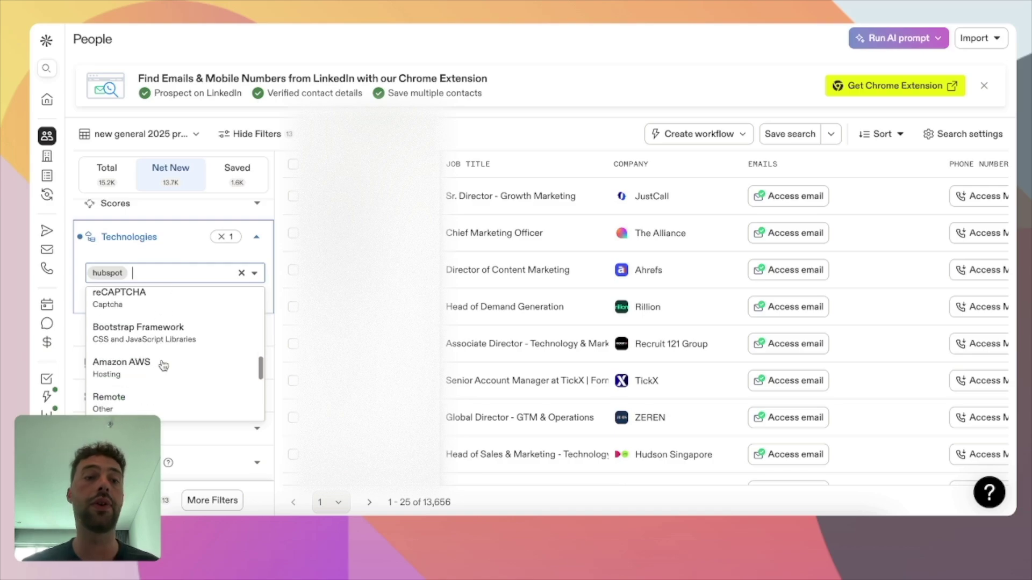
left_click(256, 275)
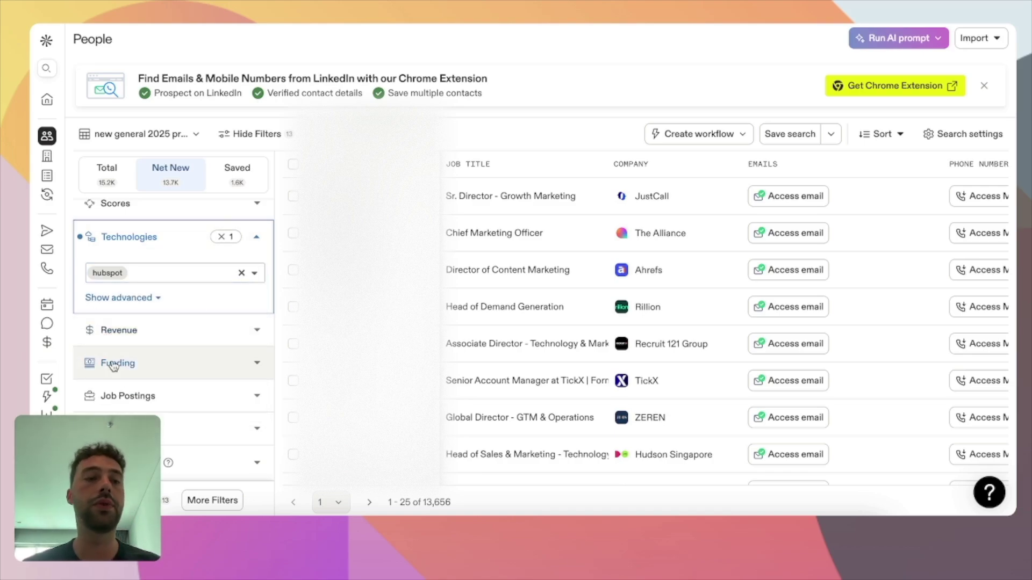
Step: Review the Funding round options and the Job Postings filter's hiring title and location fields
left_click(191, 362)
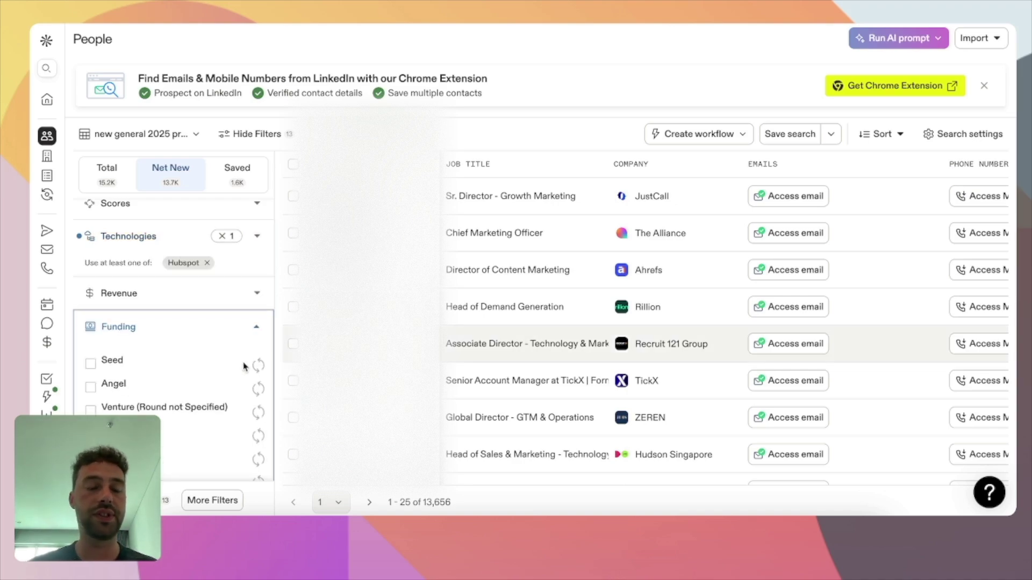
scroll(189, 397, "down", 3)
left_click(187, 387)
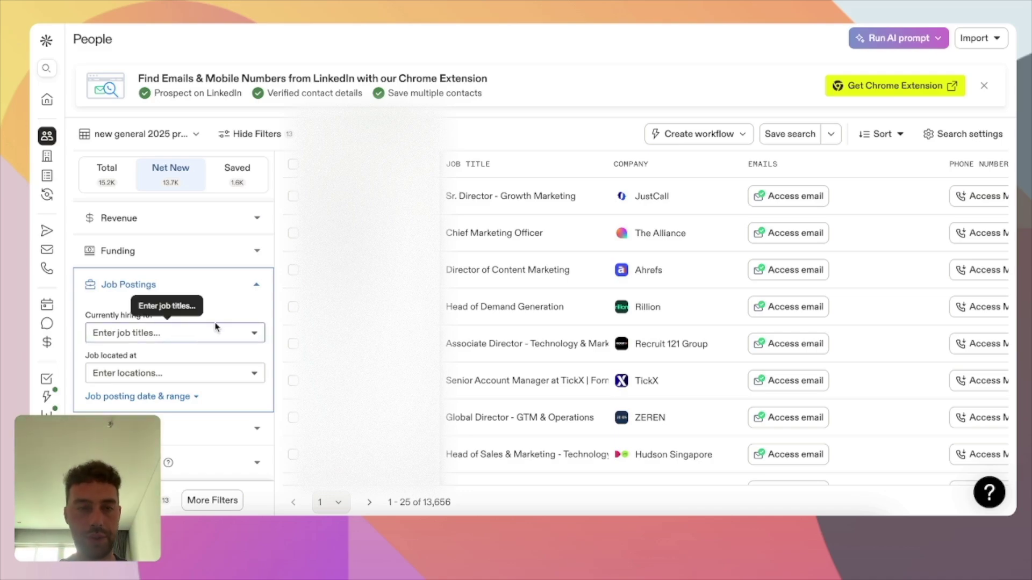
left_click(255, 284)
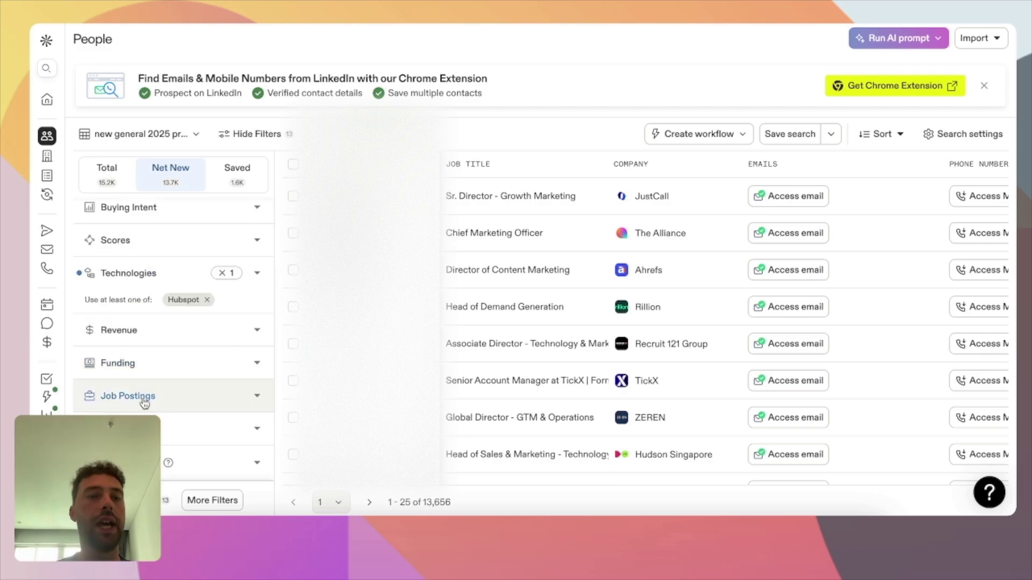
Step: Browse the people and company signals offered in the Signals filter and collapse it
left_click(239, 429)
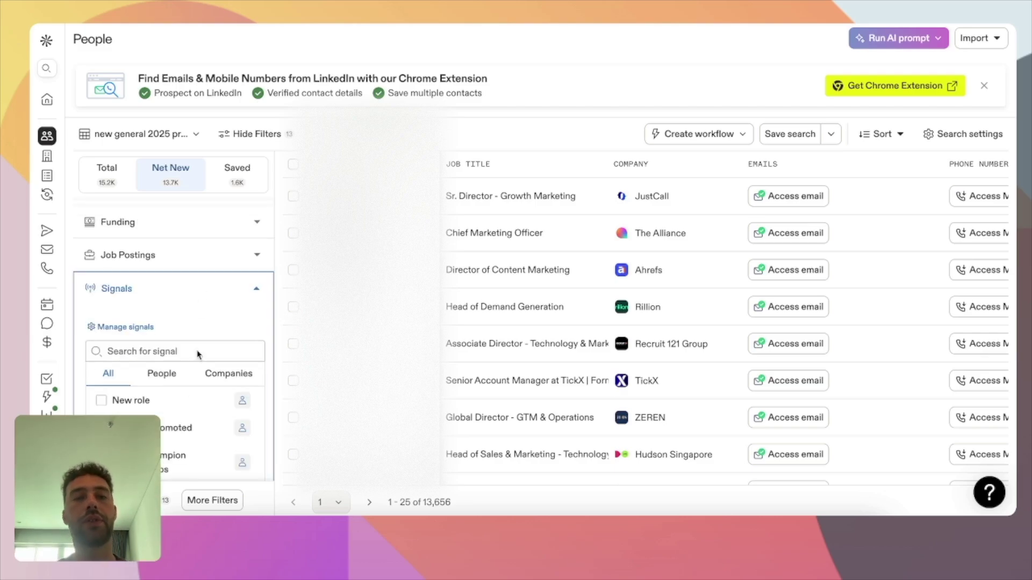
scroll(148, 412, "down", 1)
scroll(148, 411, "down", 5)
scroll(164, 420, "down", 2)
left_click(256, 288)
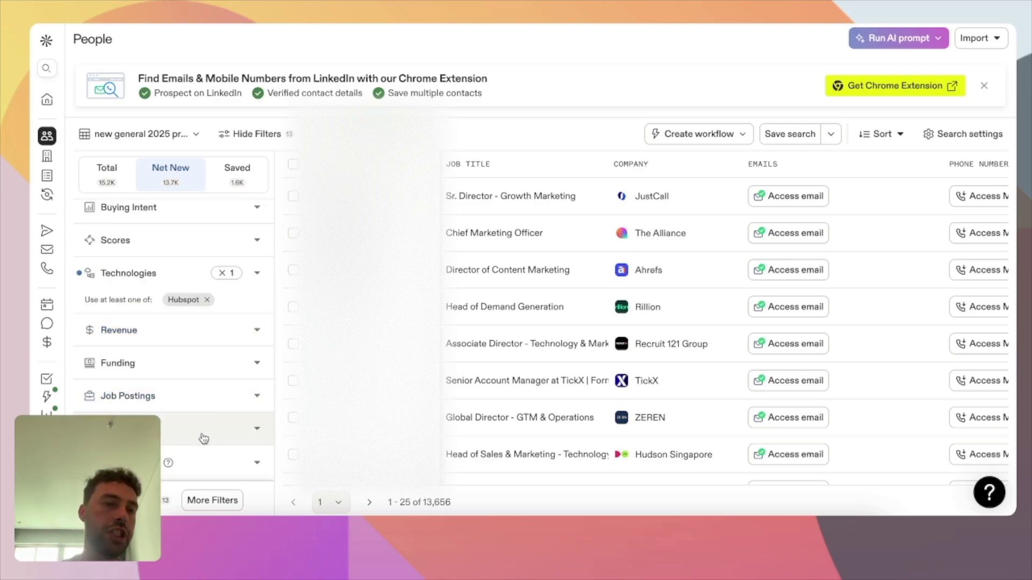
Step: Recheck the applied search filters and look through the people listed in the Net New results
scroll(199, 409, "up", 3)
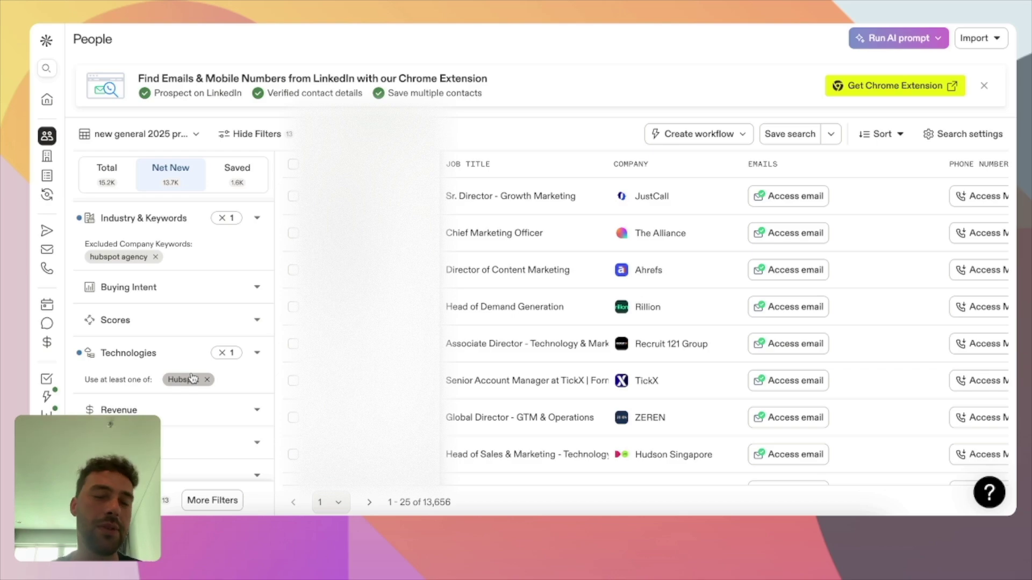
scroll(219, 383, "down", 3)
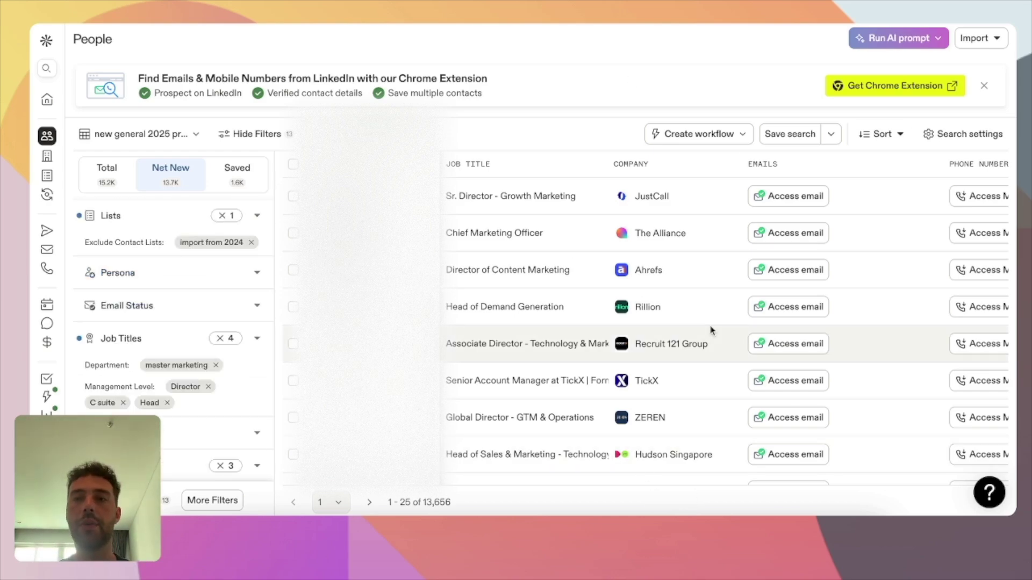
scroll(712, 330, "down", 10)
scroll(712, 331, "up", 5)
scroll(711, 331, "up", 5)
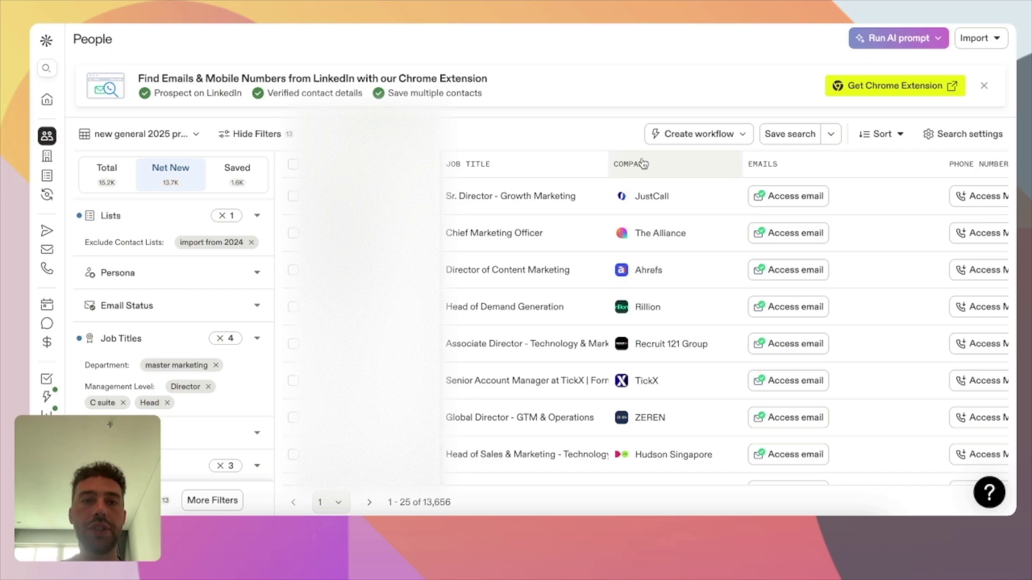
Step: Select 25 people from the Net New results, limited to a maximum of 1 person per company, and check the selected rows
left_click(293, 165)
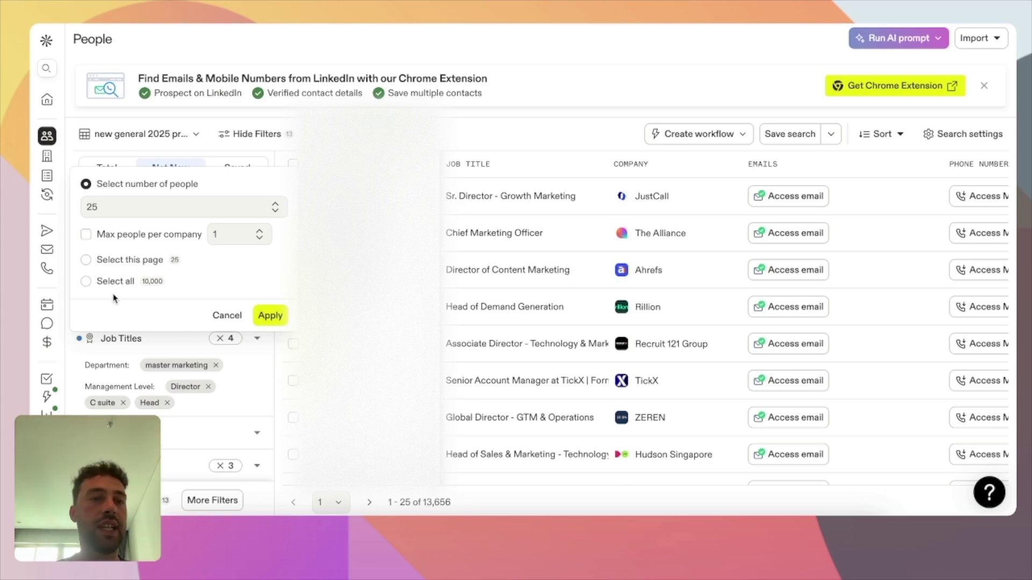
left_click(143, 281)
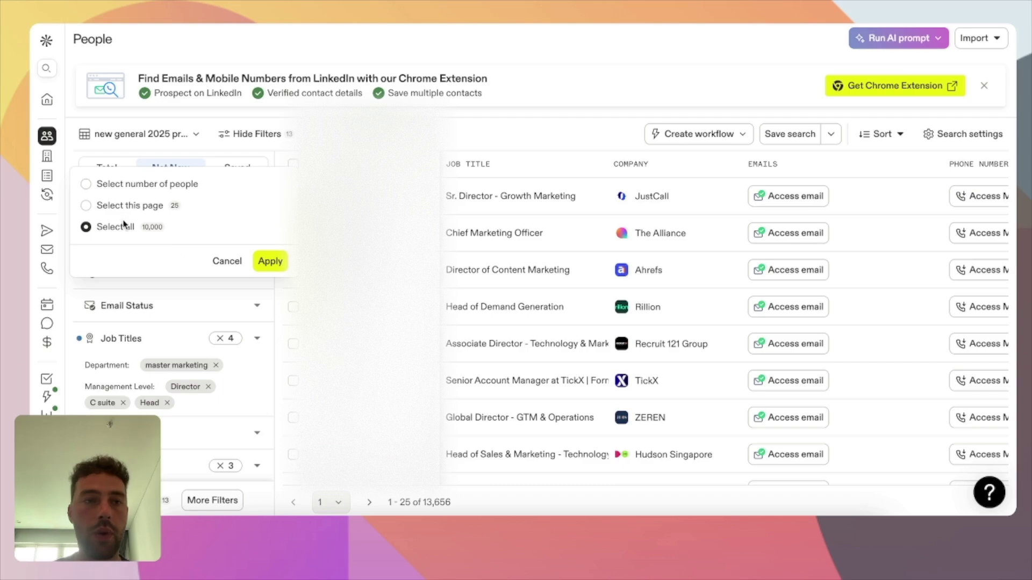
left_click(94, 186)
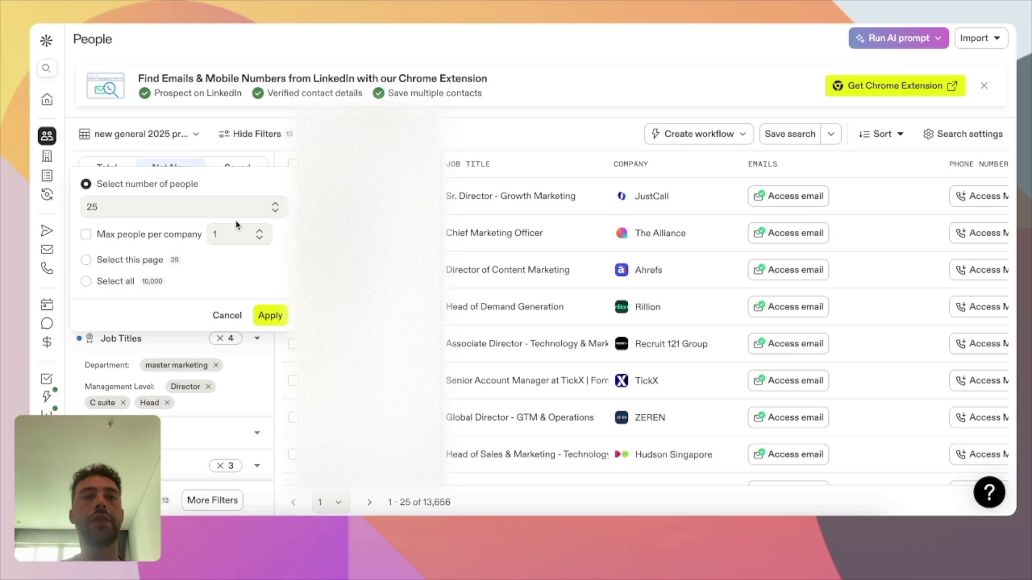
left_click(223, 235)
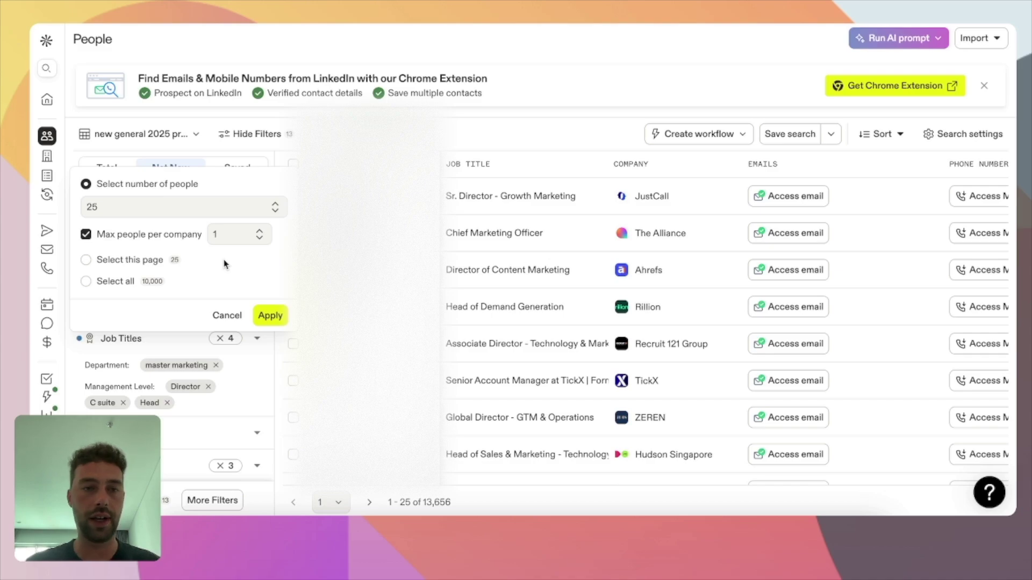
left_click(274, 318)
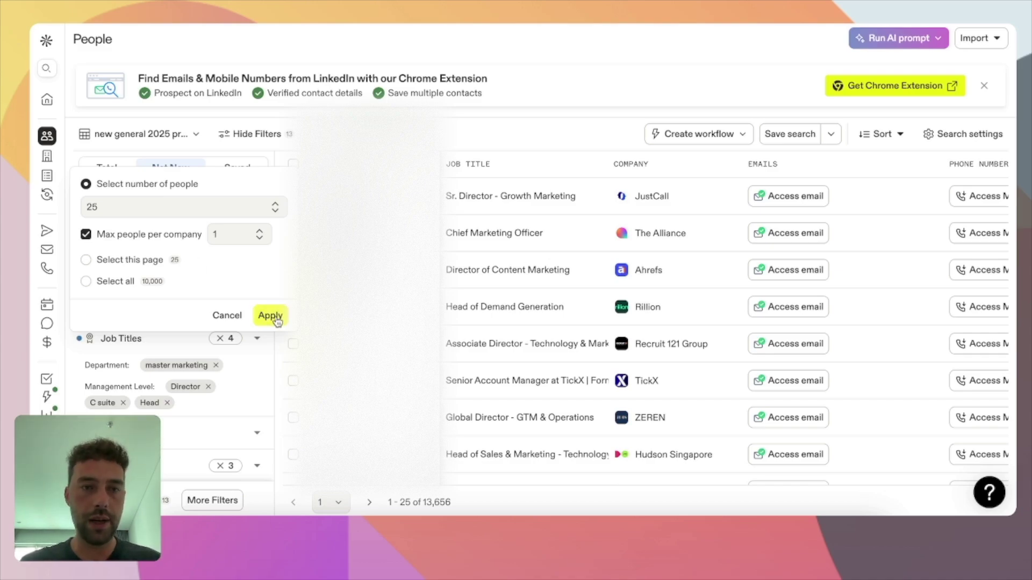
scroll(591, 323, "down", 5)
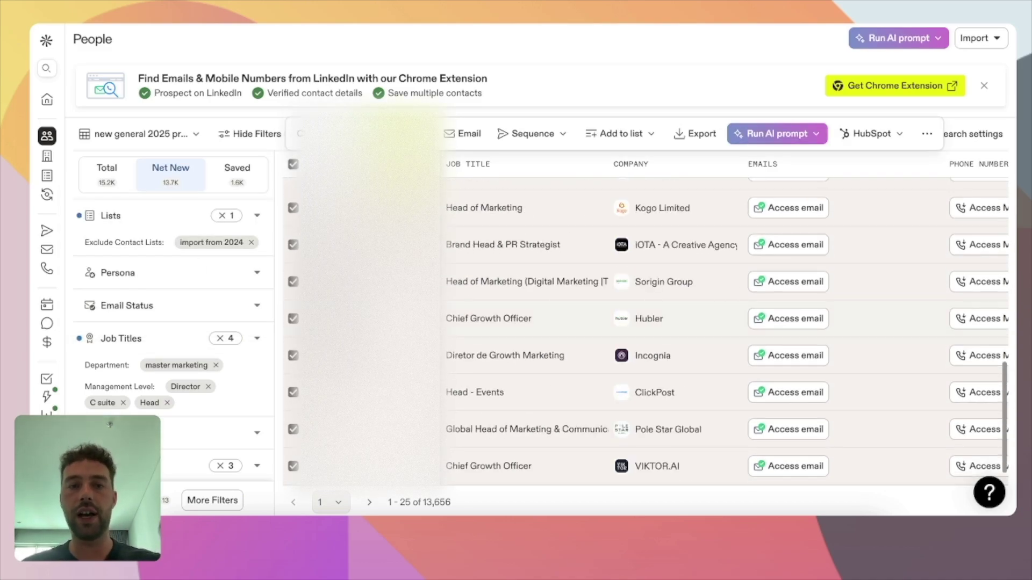
scroll(612, 384, "up", 5)
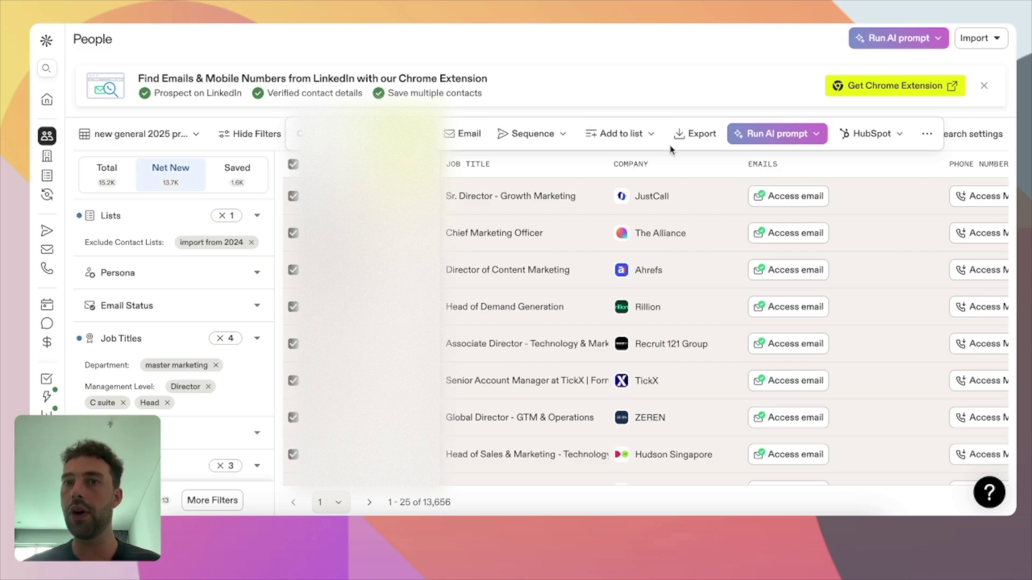
Step: Add the selected prospects to a new list named "25 sample for video"
left_click(641, 136)
left_click(641, 135)
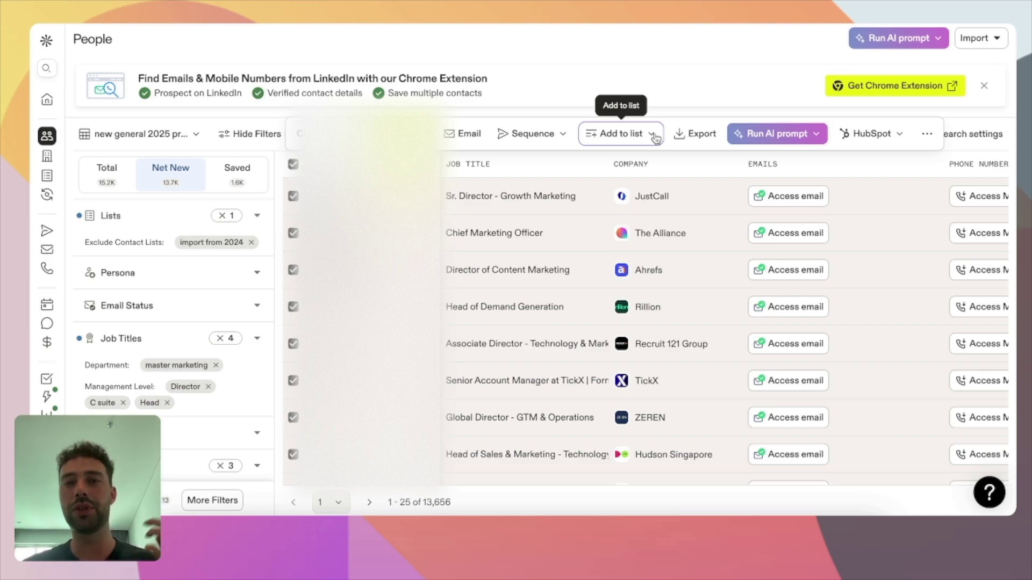
left_click(655, 139)
left_click(700, 370)
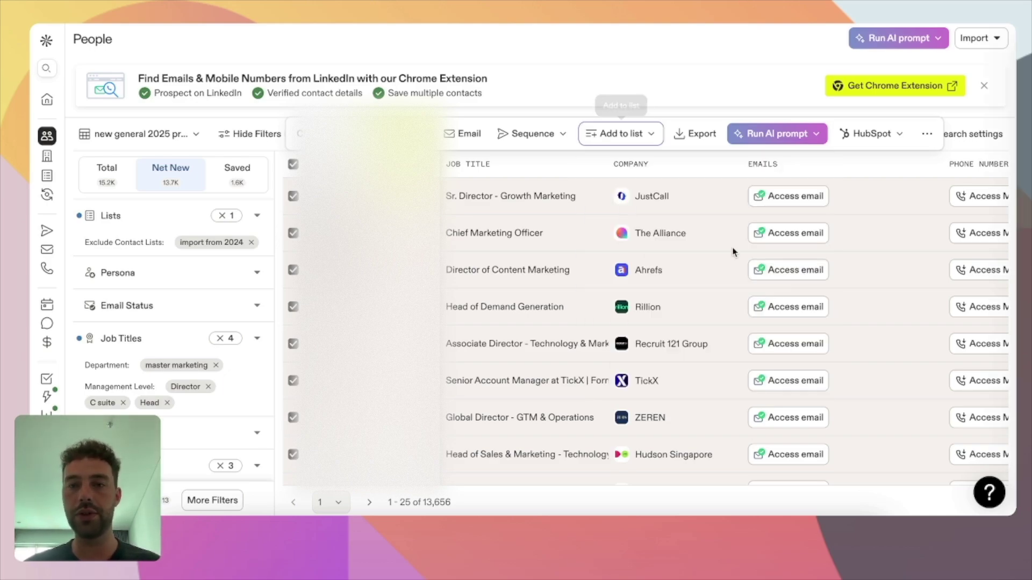
type("25 sample for video")
left_click(979, 499)
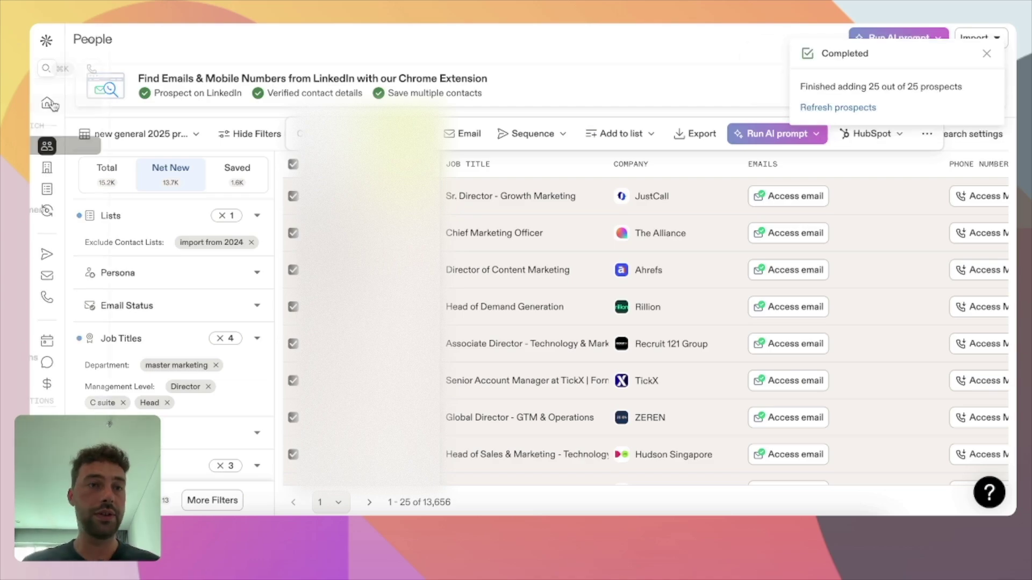
Step: Open the "25 sample for video" list and look through its people, job titles, companies and emails
left_click(62, 191)
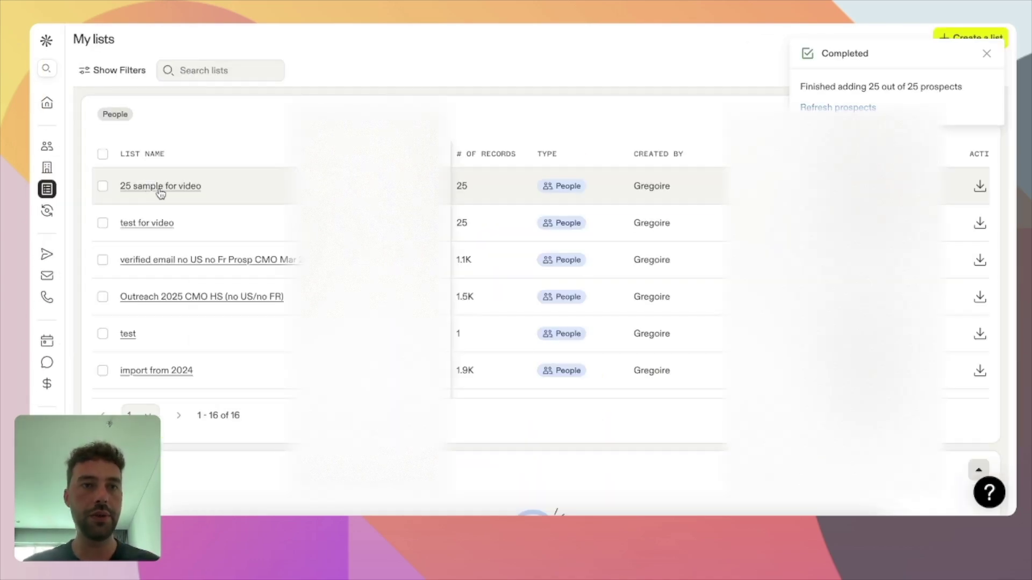
left_click(157, 193)
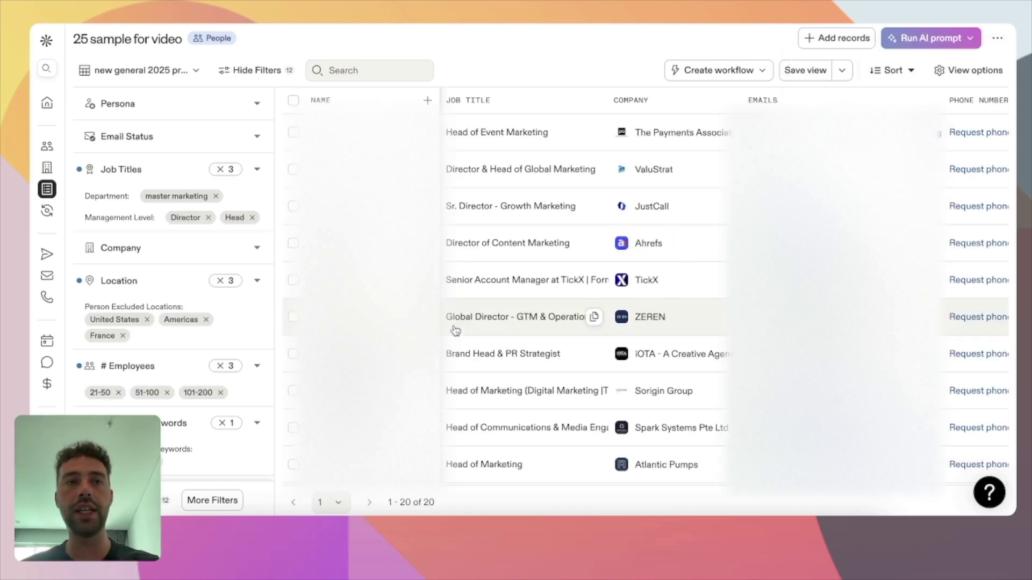
scroll(455, 330, "up", 1)
scroll(455, 330, "down", 7)
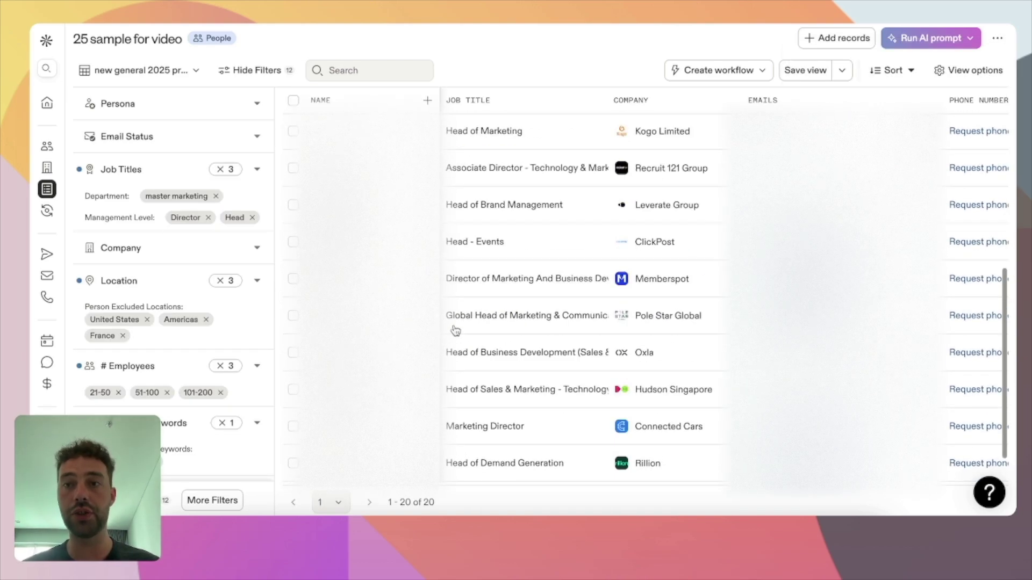
scroll(540, 464, "up", 3)
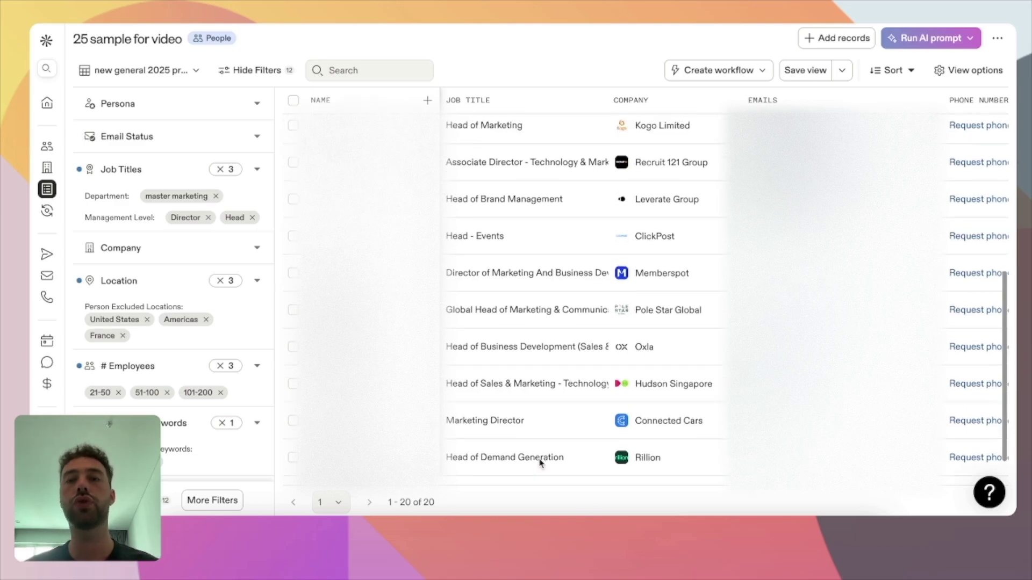
scroll(540, 463, "up", 3)
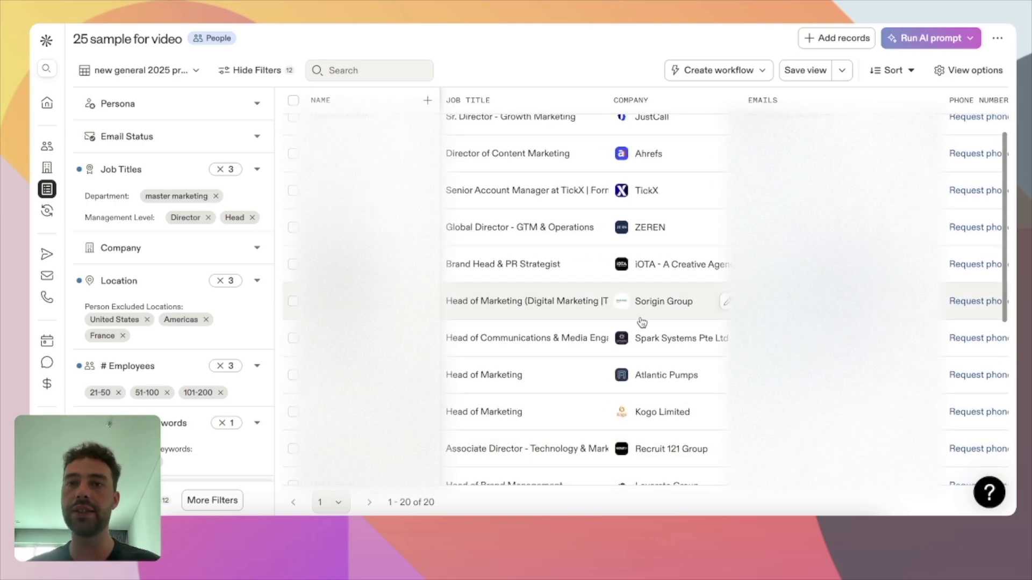
scroll(707, 355, "up", 3)
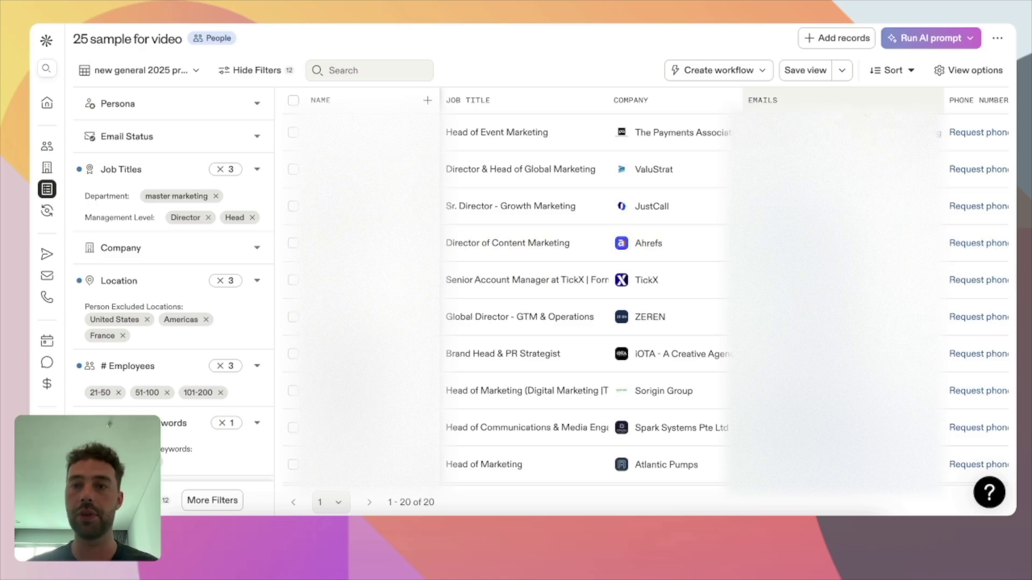
scroll(707, 355, "down", 5)
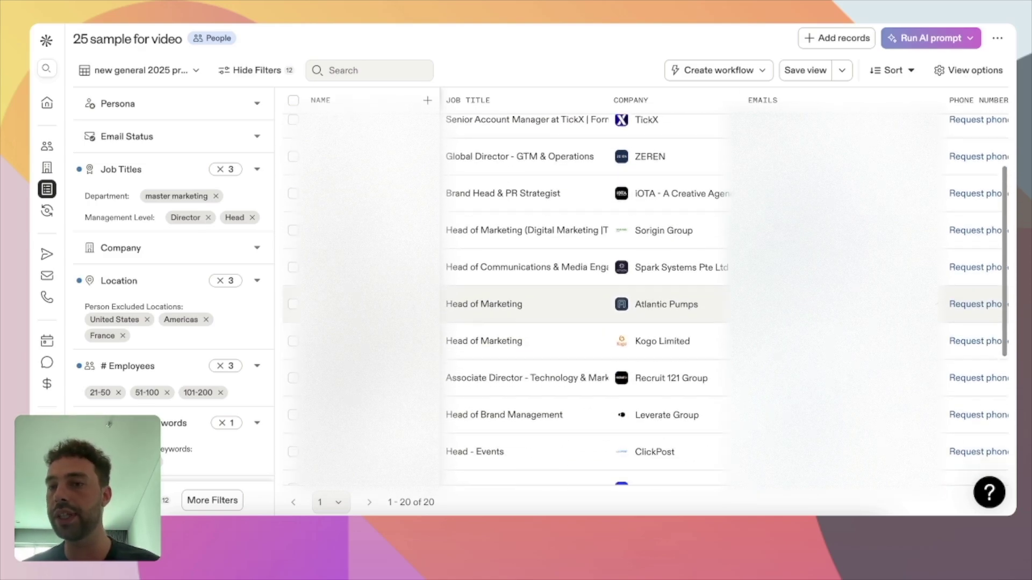
scroll(707, 354, "up", 5)
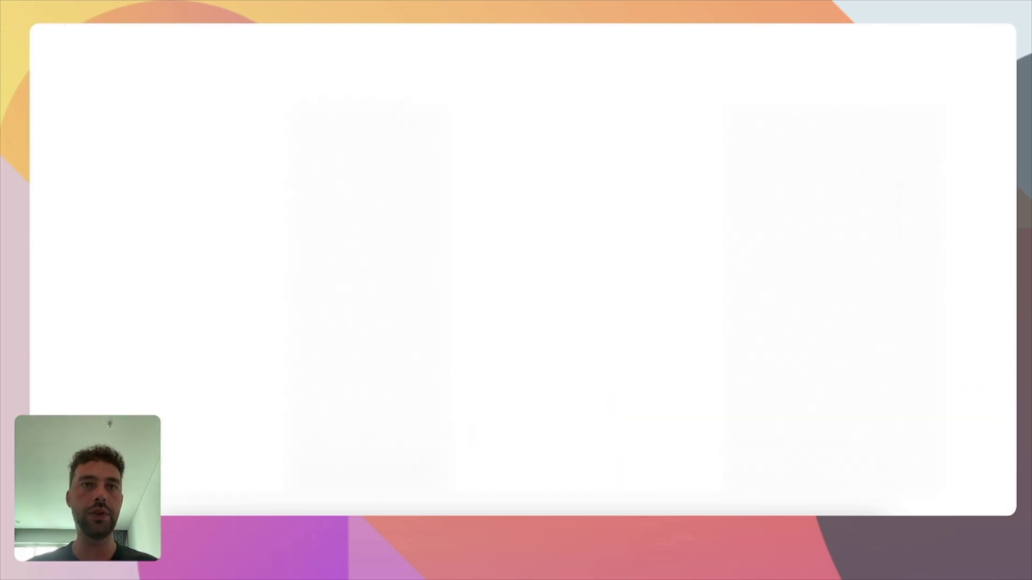
Step: Switch to HubSpot and look through the columns and rows of the All contacts table
scroll(544, 350, "right", 5)
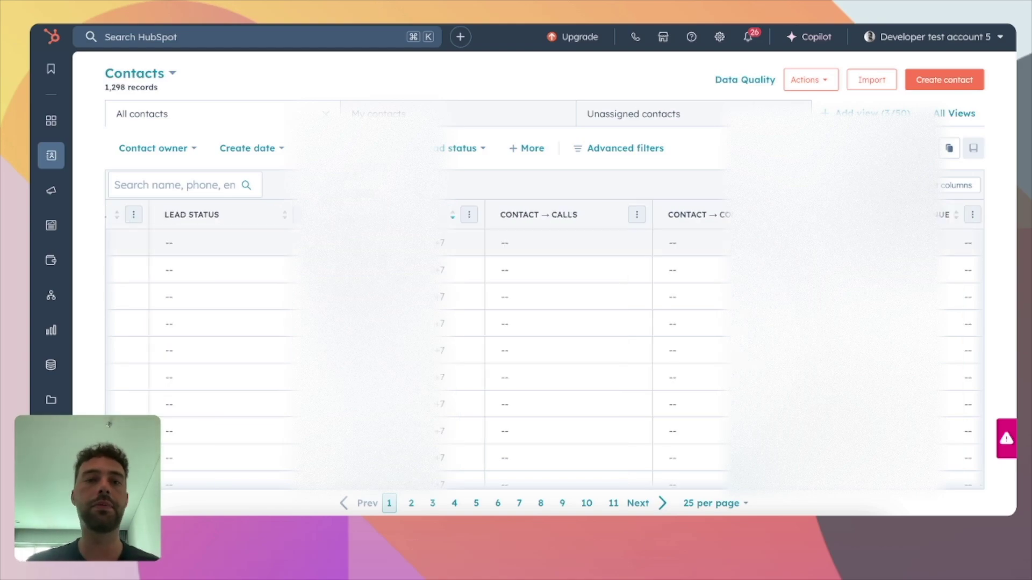
scroll(547, 350, "down", 1)
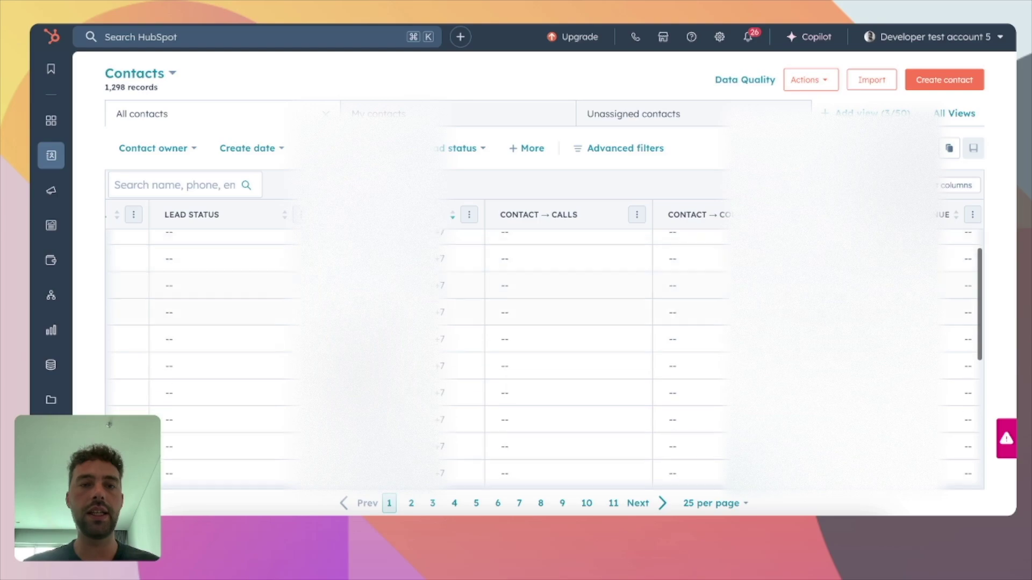
scroll(544, 350, "down", 3)
scroll(544, 350, "up", 5)
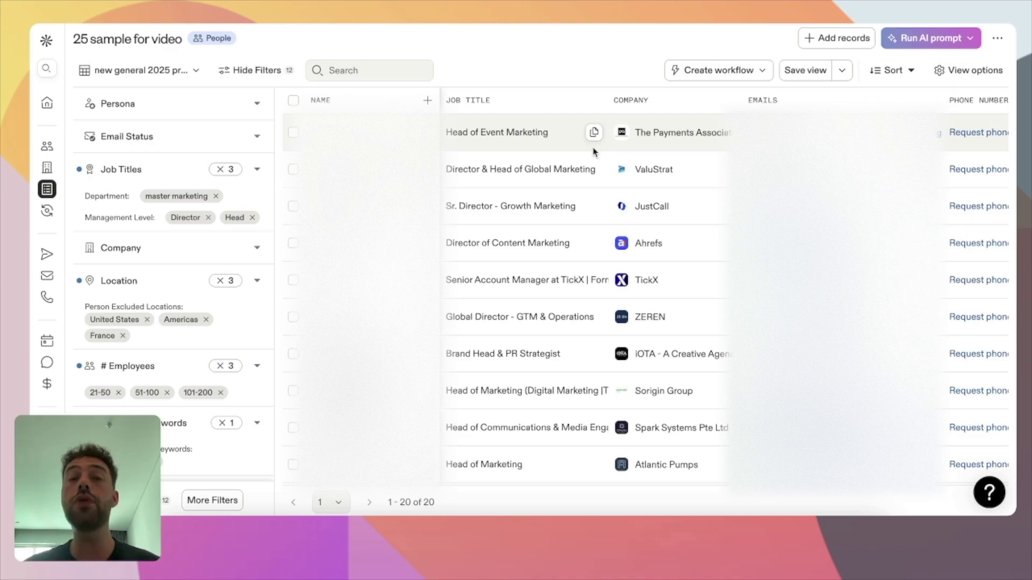
Step: Back in Apollo's sample list, start the "Research and evaluate a company for fit" AI template from the Improve your targeting category
left_click(969, 39)
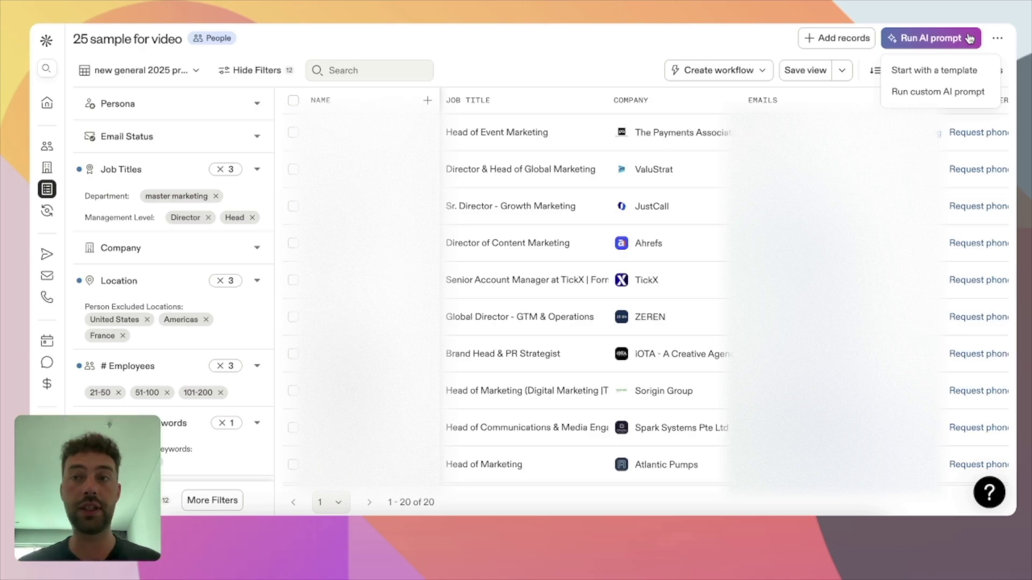
left_click(942, 73)
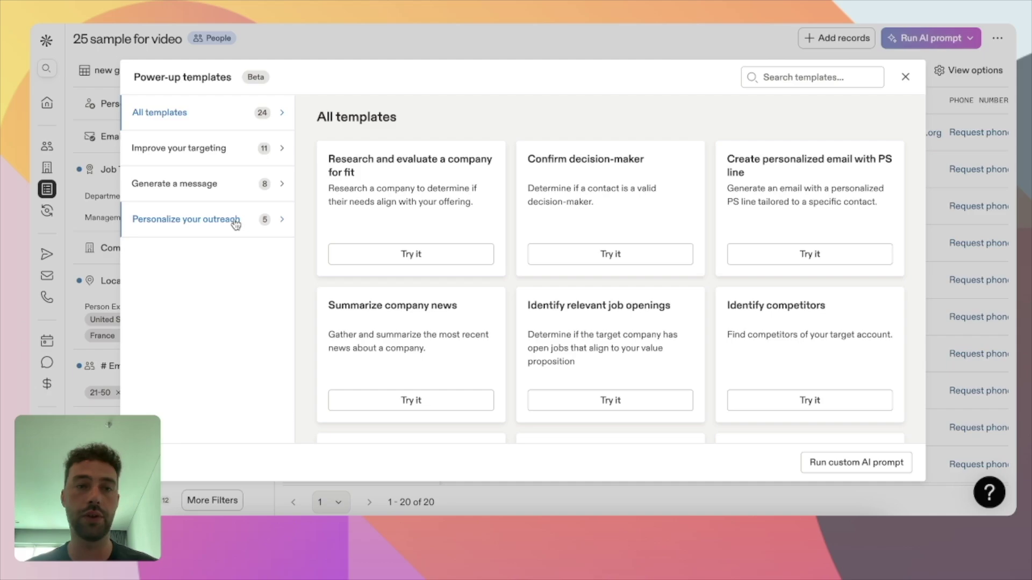
left_click(177, 152)
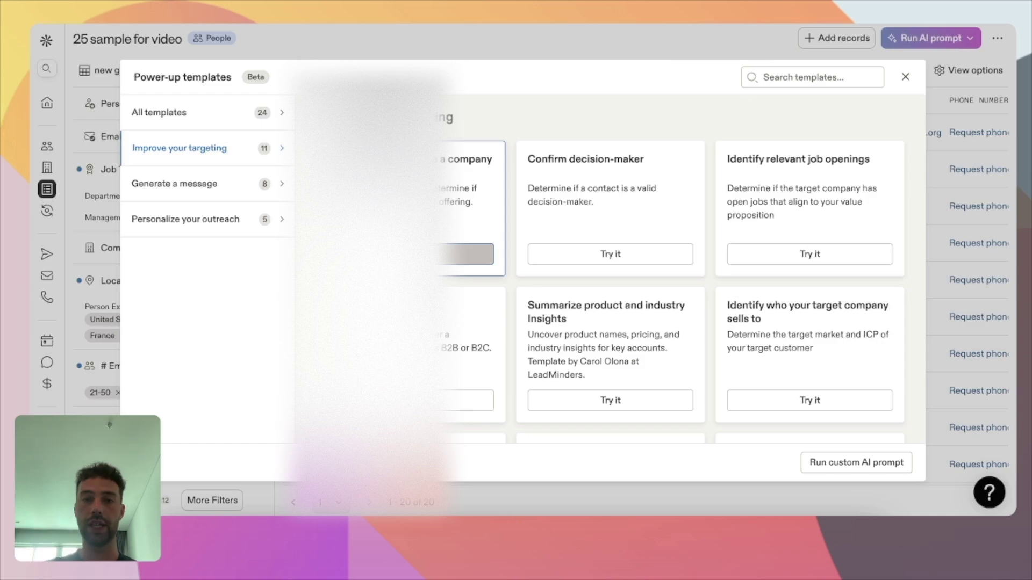
left_click(424, 254)
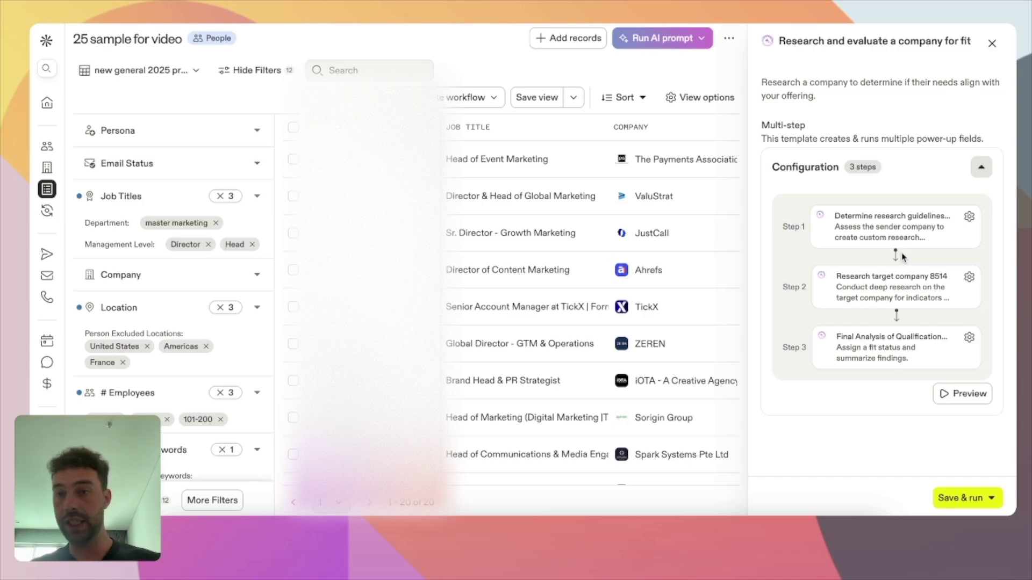
Step: Read through the prompt of the template's first step, Determine research guidelines, and return to the configuration
left_click(889, 233)
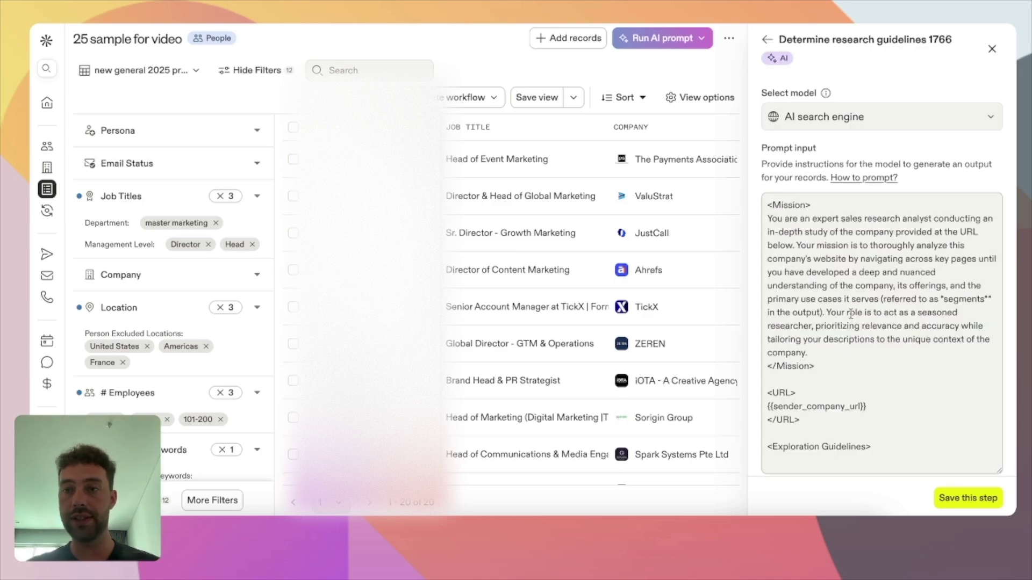
scroll(851, 314, "down", 15)
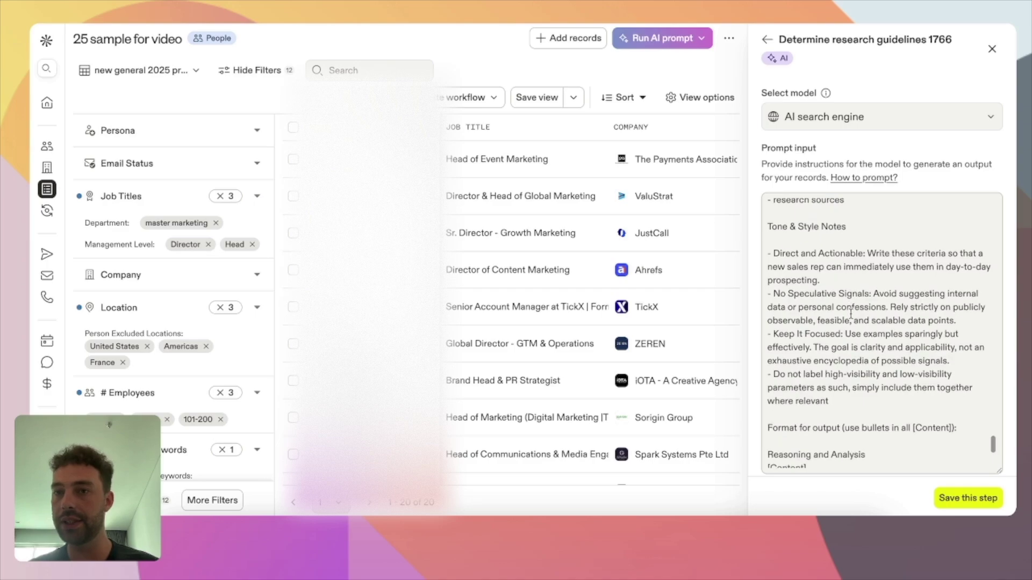
scroll(851, 315, "up", 8)
left_click(767, 39)
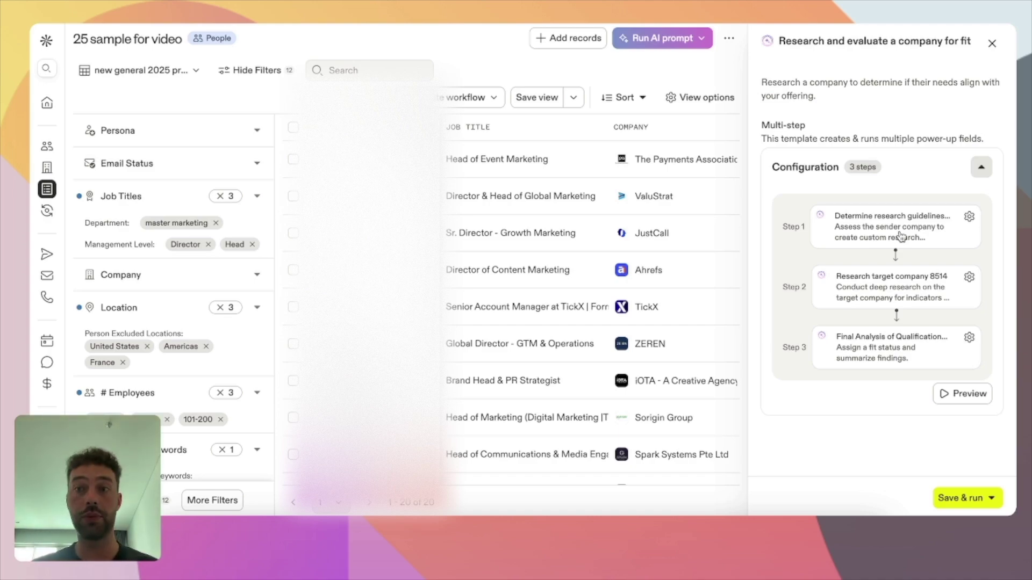
Step: Examine the Final Analysis of Qualification step's prompt, especially the qualification statuses in its output format
left_click(917, 351)
scroll(916, 348, "down", 10)
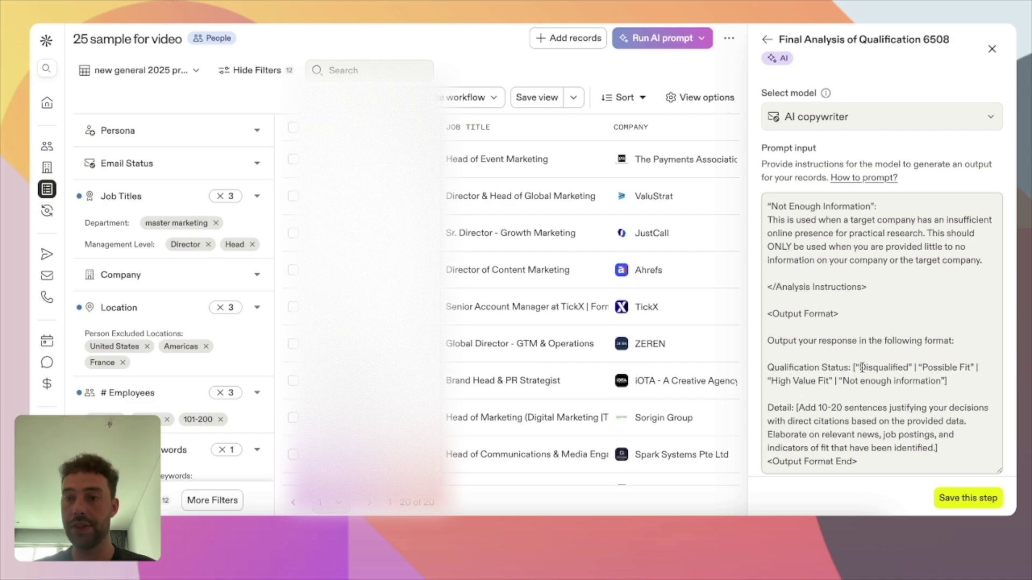
left_click_drag(856, 367, 914, 367)
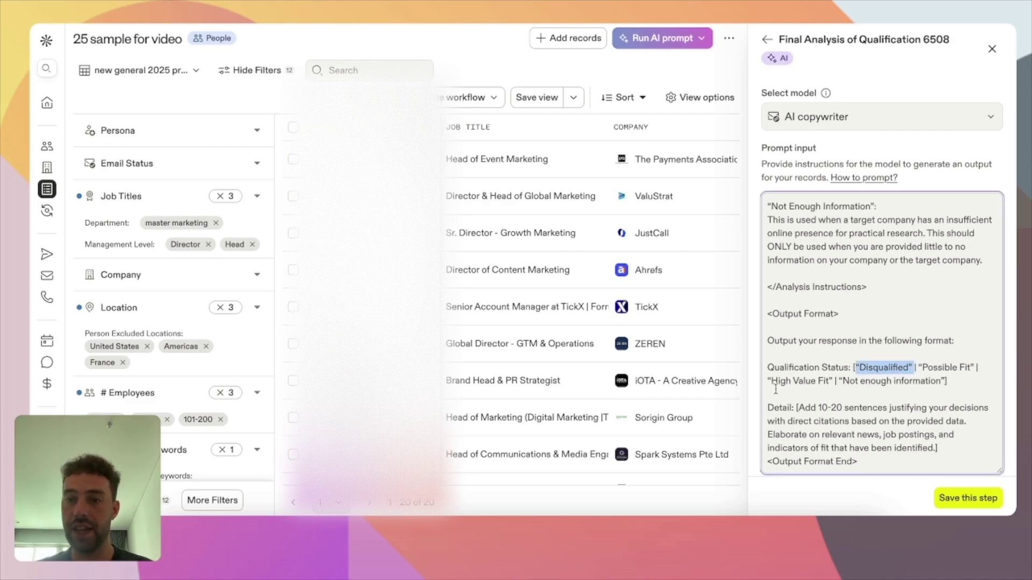
left_click_drag(849, 381, 938, 381)
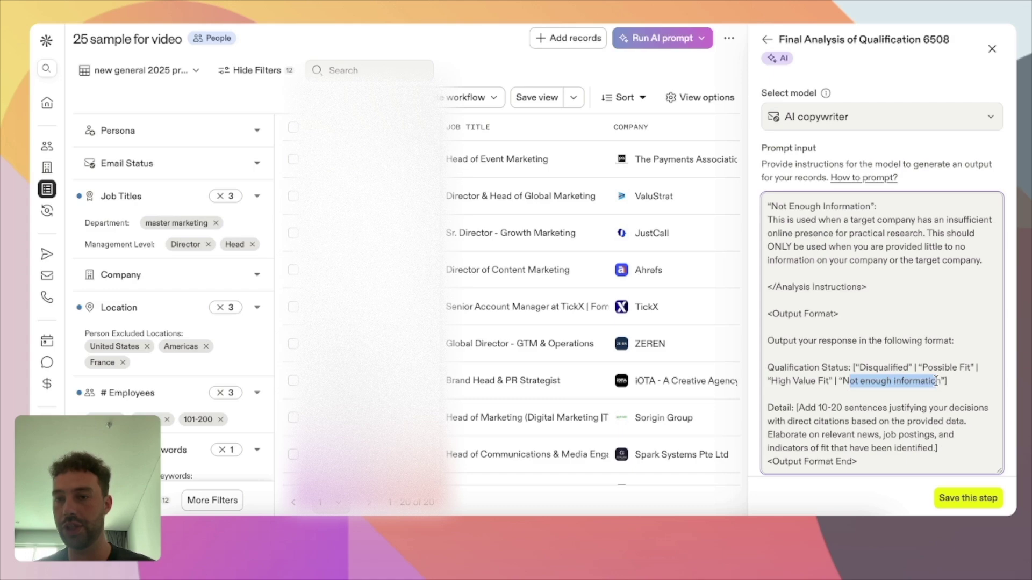
left_click(866, 366)
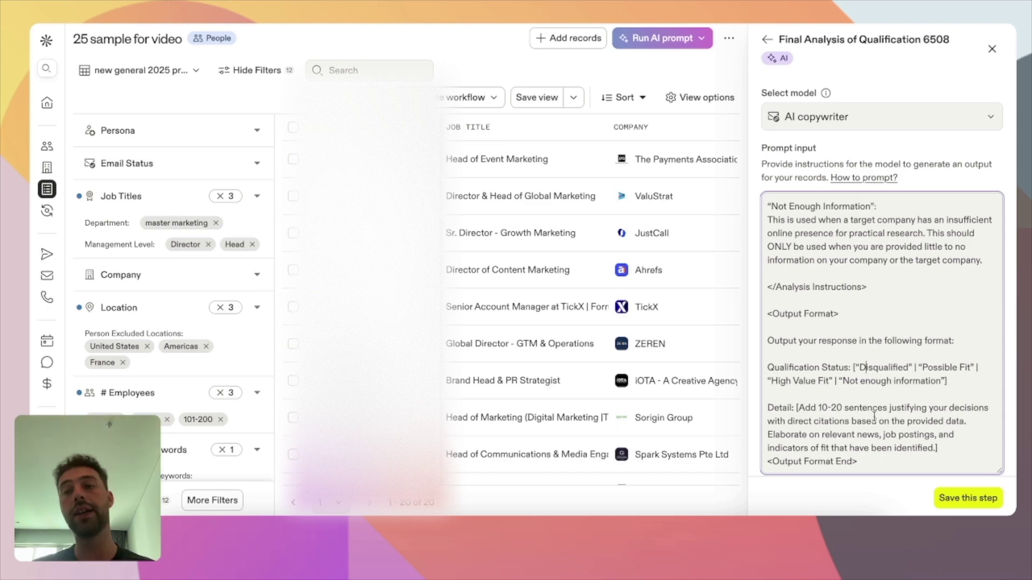
Step: Save the final analysis step, then save and run the template on the first 10 rows and check the first record's output
left_click(967, 498)
left_click(973, 499)
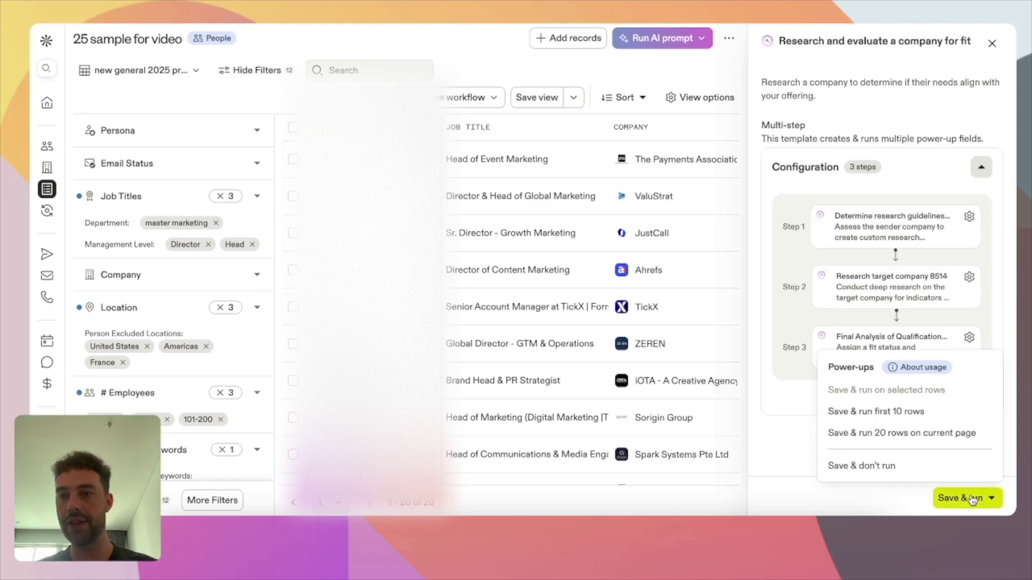
left_click(942, 414)
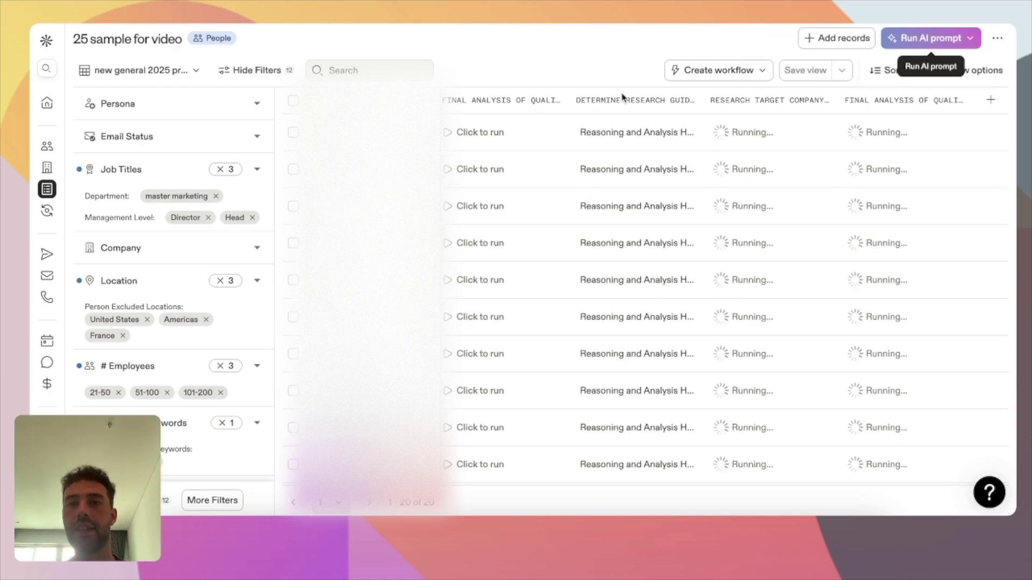
left_click(621, 139)
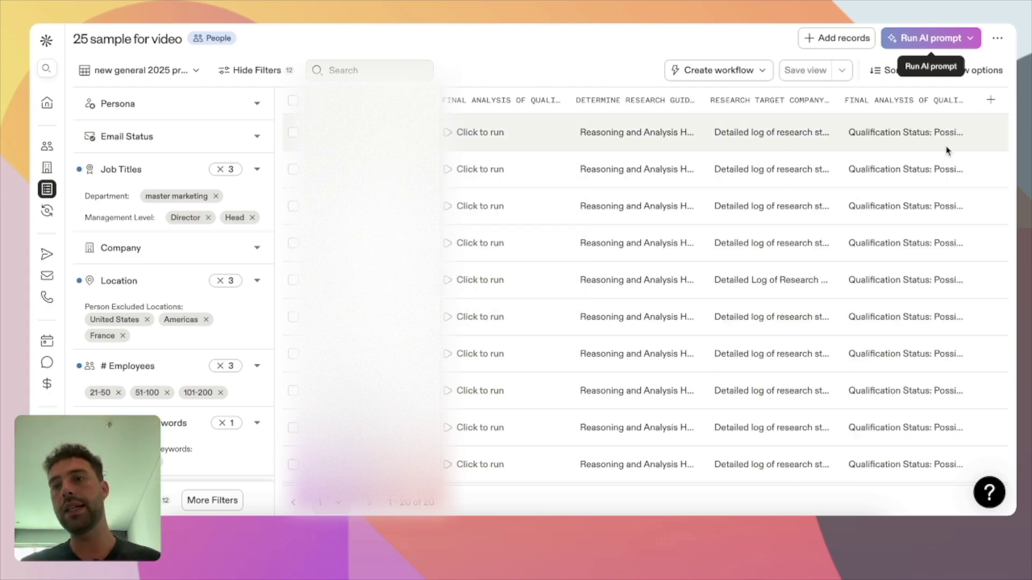
Step: Check the qualification status and reasoning in the final analysis column for several prospects in the sample list
left_click(918, 132)
left_click(909, 168)
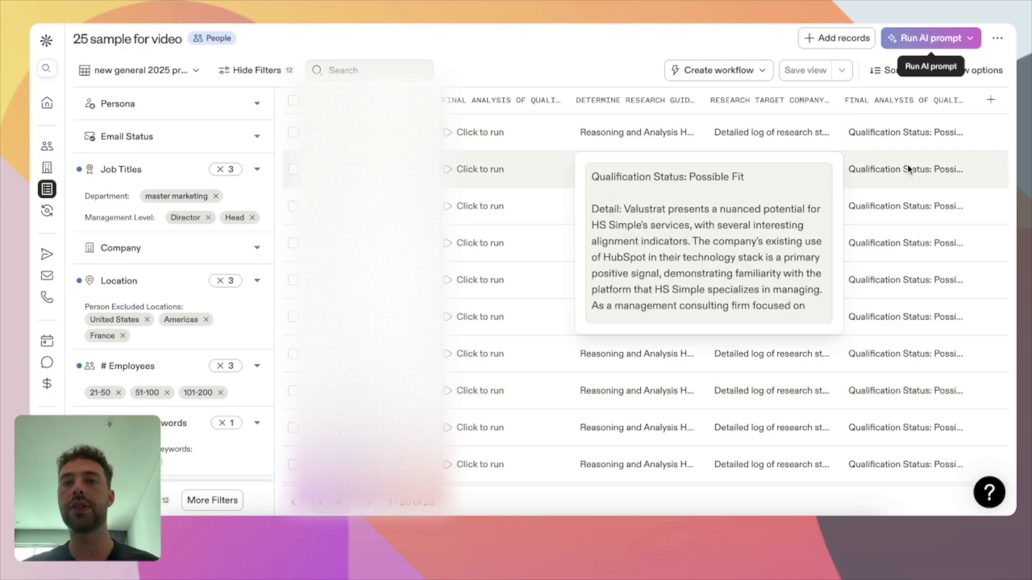
left_click(906, 204)
left_click(905, 243)
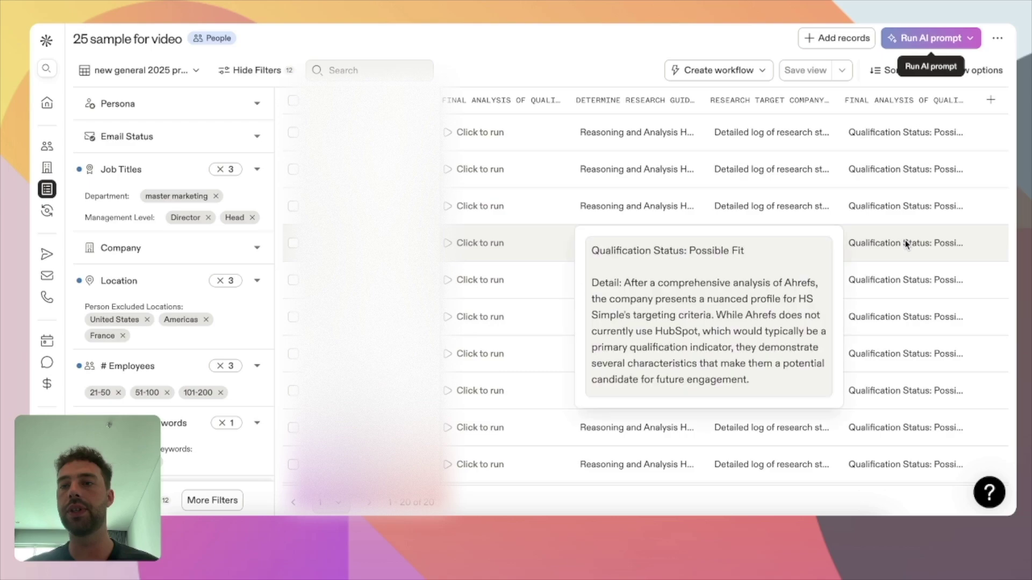
scroll(907, 244, "down", 3)
left_click(679, 30)
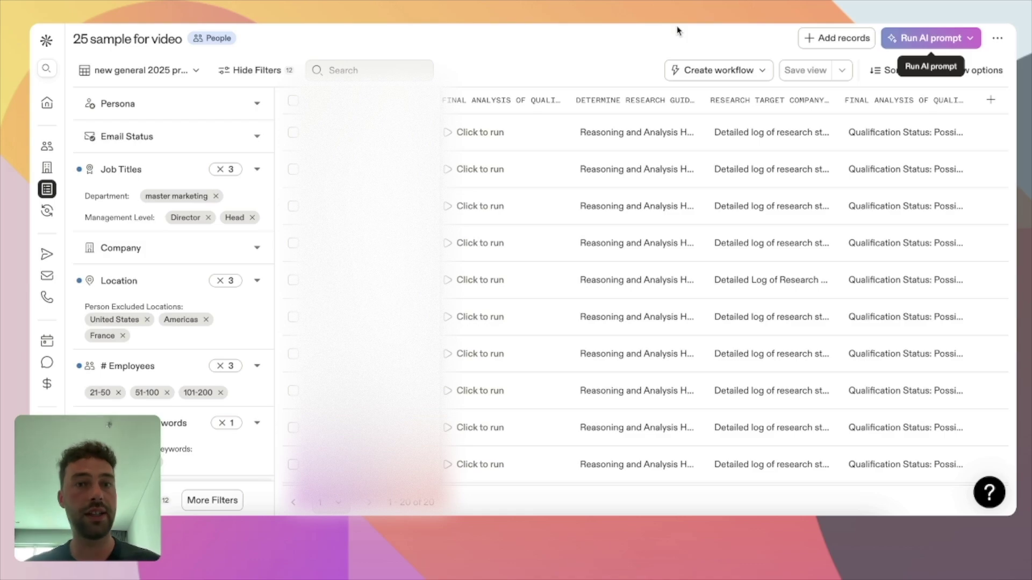
left_click(858, 132)
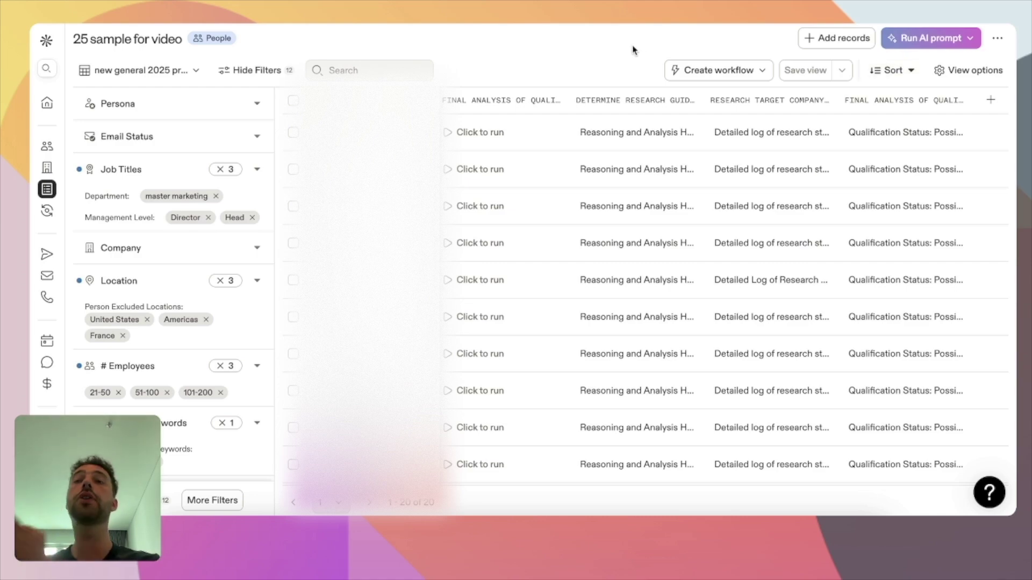
Step: Open the contact field mappings in Apollo's HubSpot integration settings
mouse_move(47, 187)
left_click(173, 475)
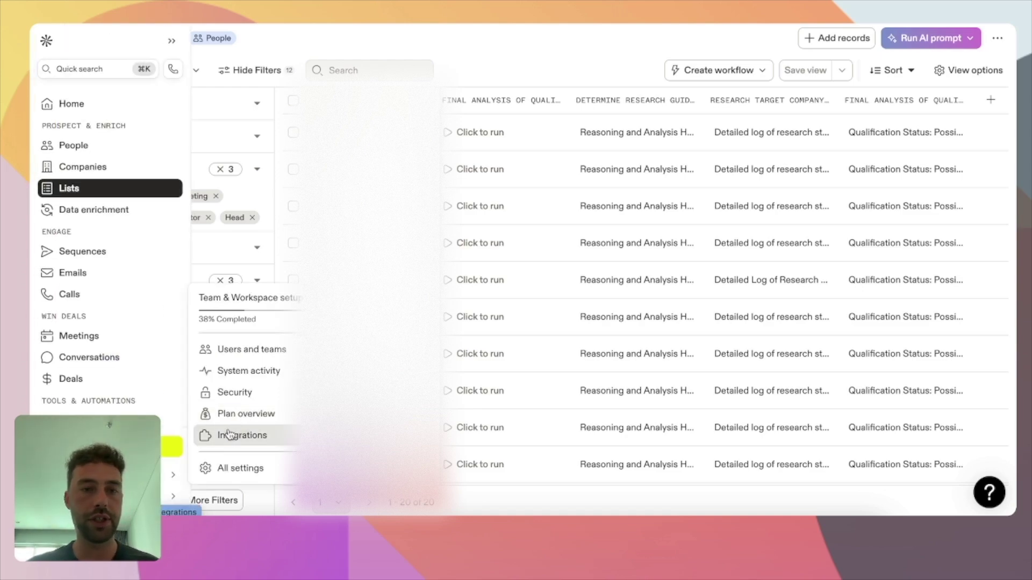
left_click(230, 433)
left_click(779, 185)
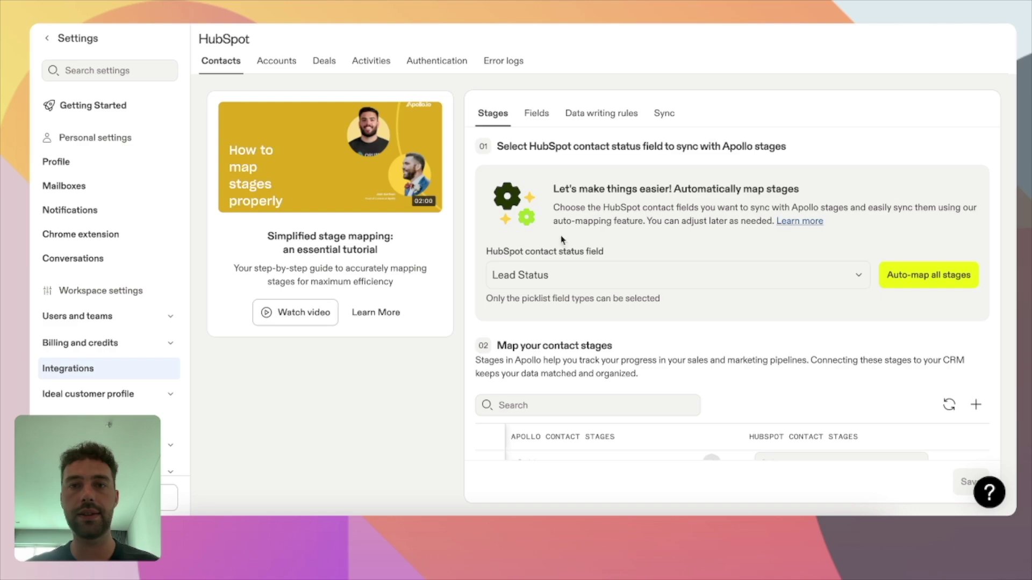
left_click(536, 113)
Step: Add the custom fields Final Analysis of Qualification 1084, Determine research guidelines 9362 and Research target company 4397 to the contact field mappings
left_click(819, 204)
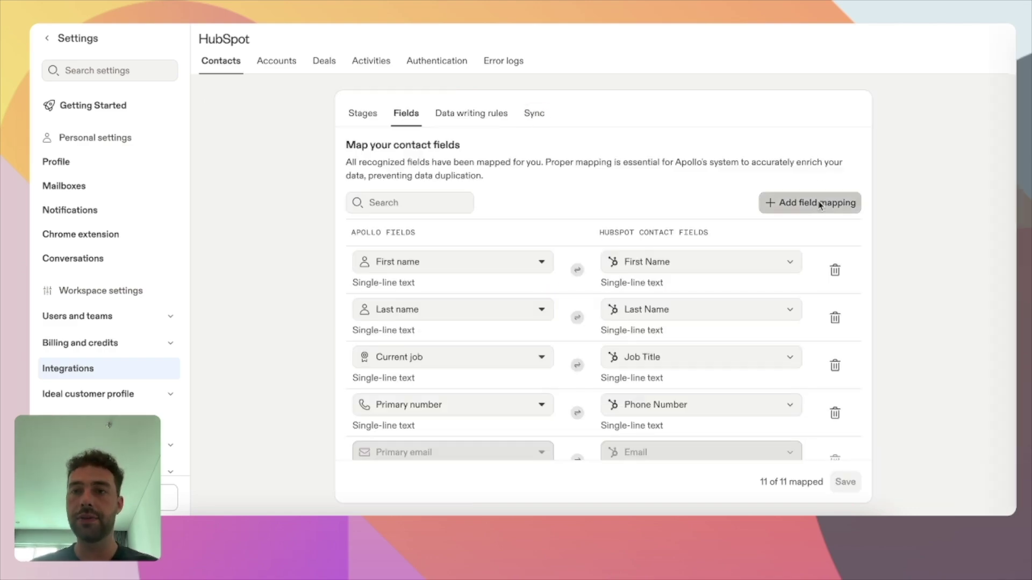
scroll(862, 249, "down", 10)
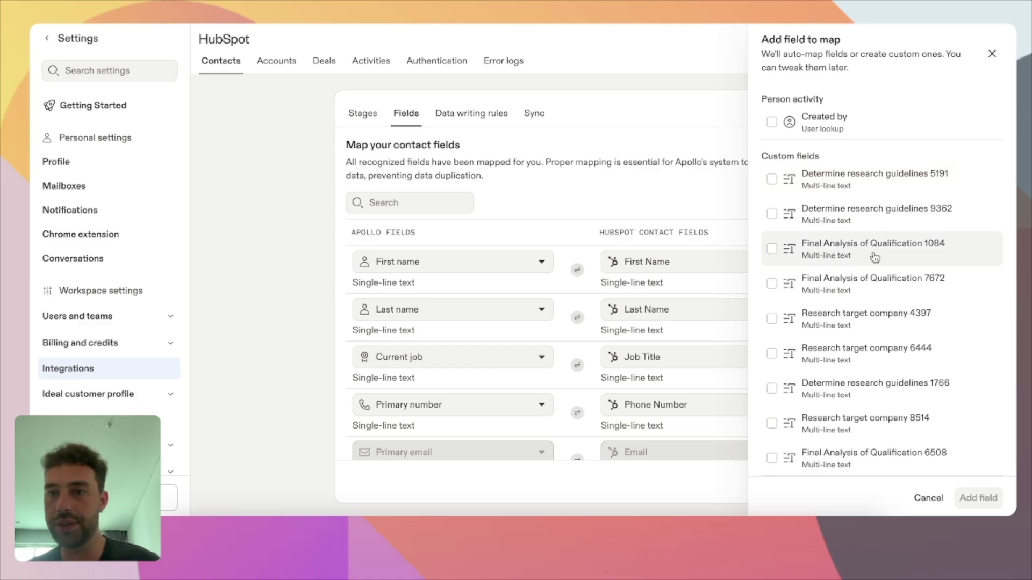
left_click(772, 249)
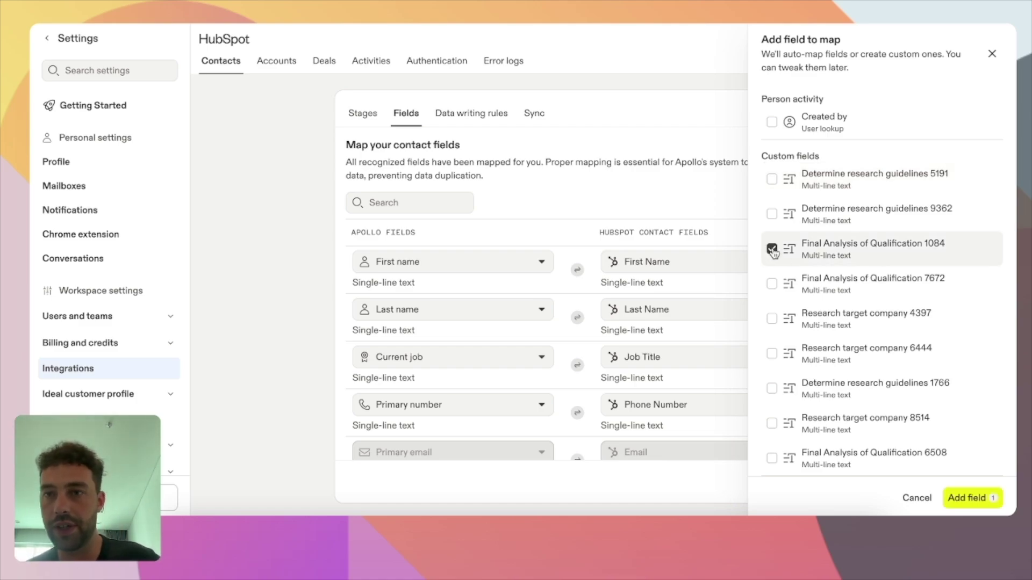
left_click(773, 214)
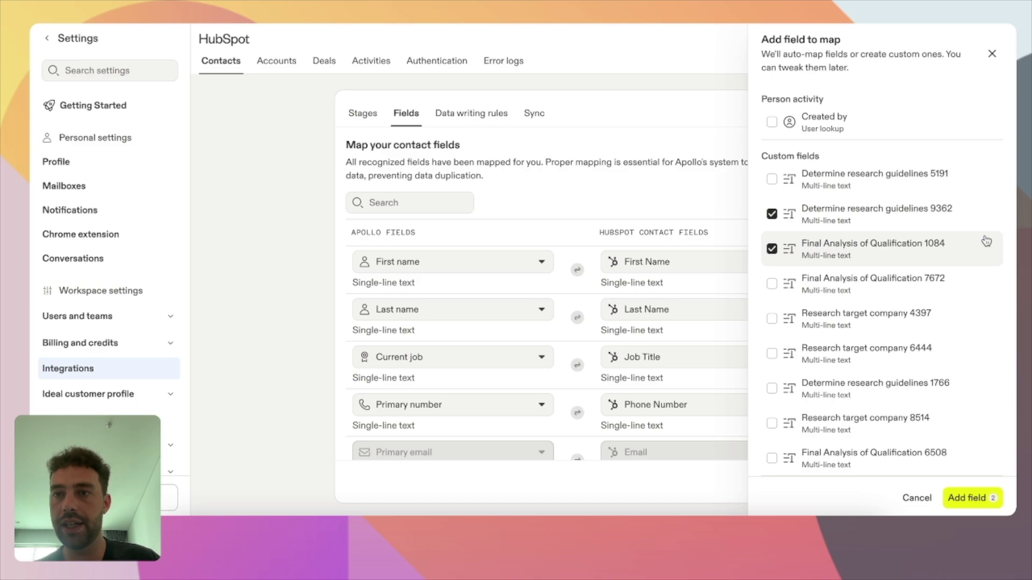
left_click(967, 498)
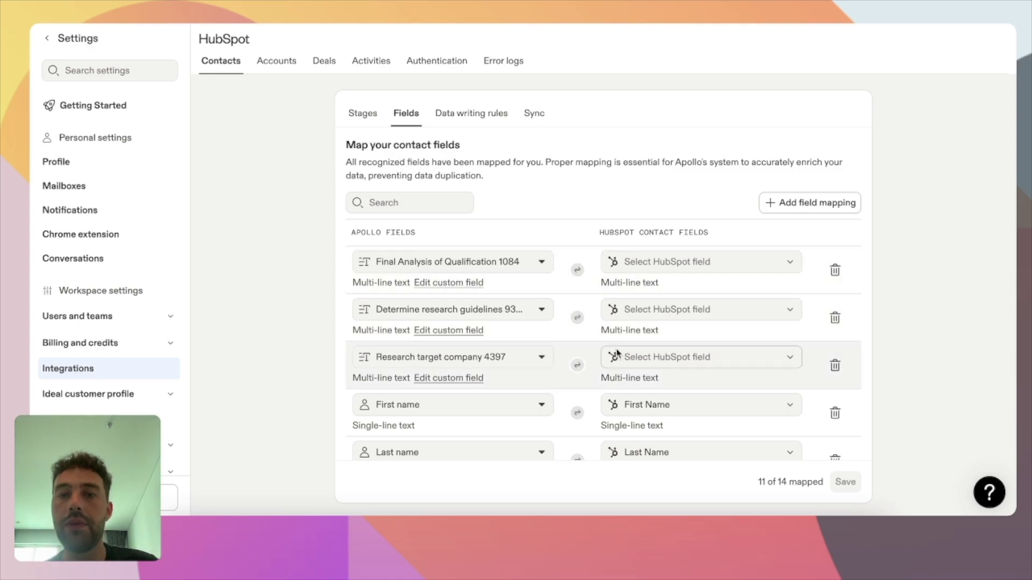
Step: Map Determine research guidelines to AI Question 1, Research target company to AI Question 2 and Final Analysis of Qualification to AI Question 3, and save the mappings
left_click(665, 359)
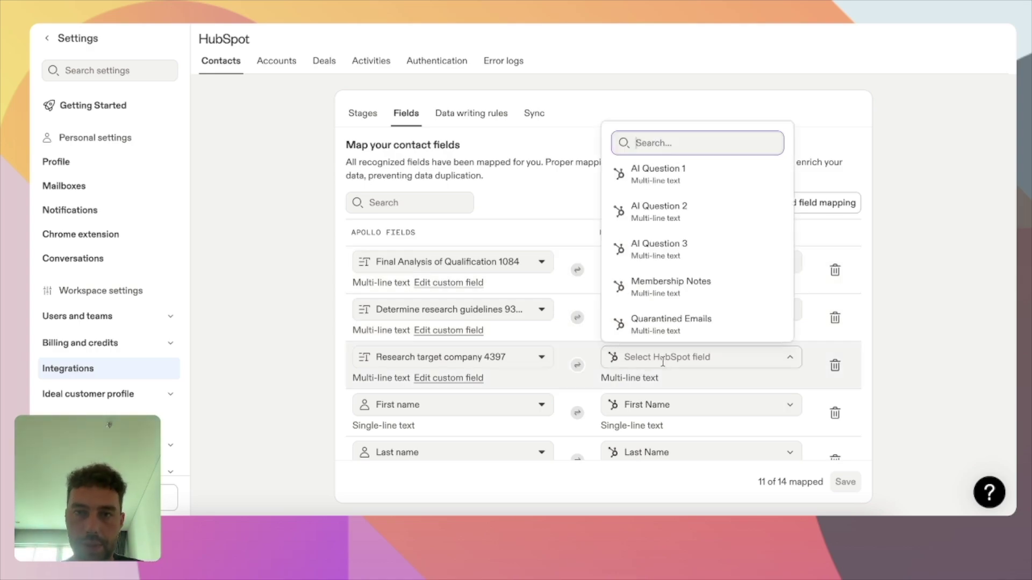
left_click(669, 181)
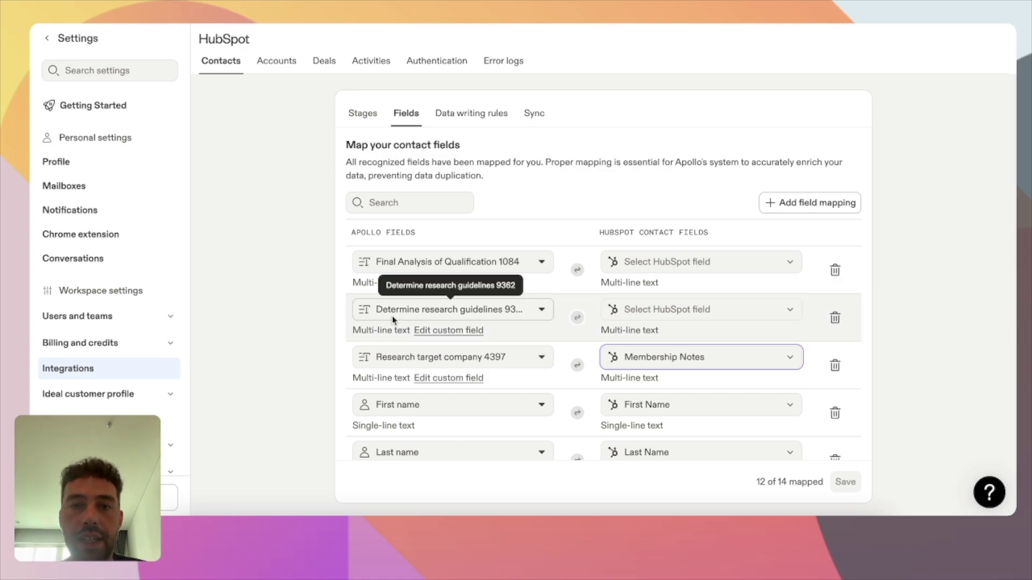
left_click(665, 309)
left_click(673, 130)
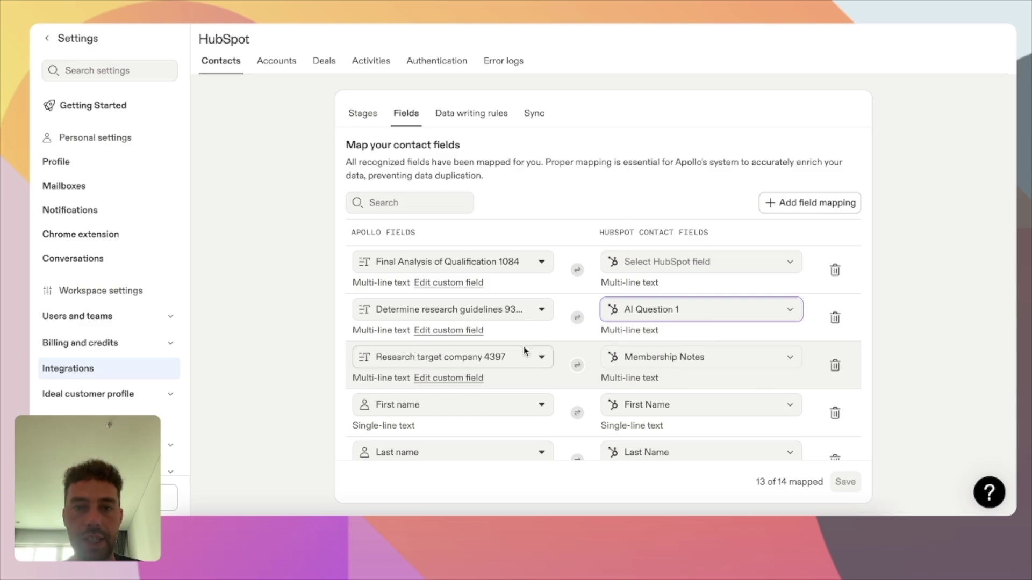
left_click(634, 357)
left_click(666, 218)
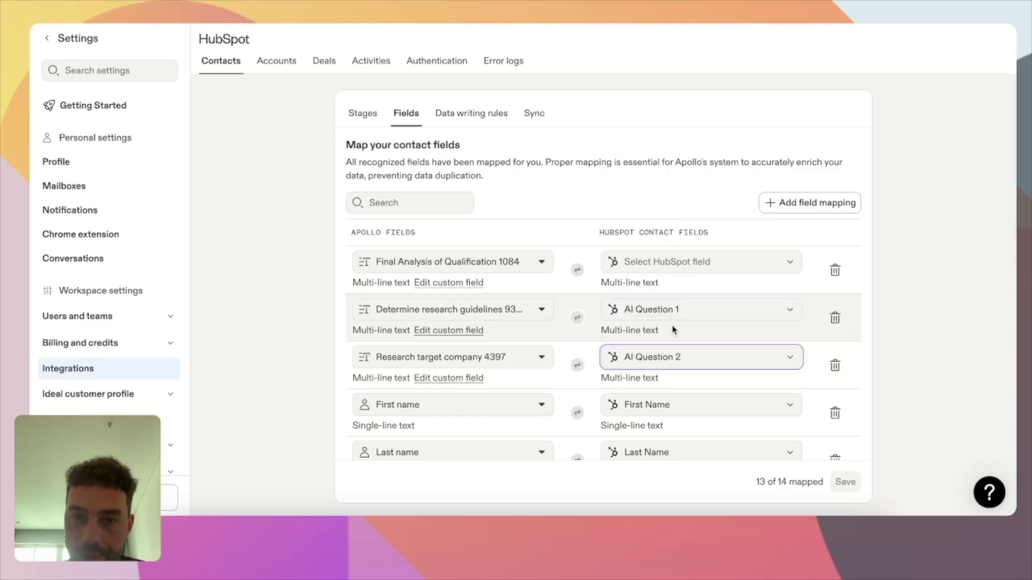
left_click(653, 262)
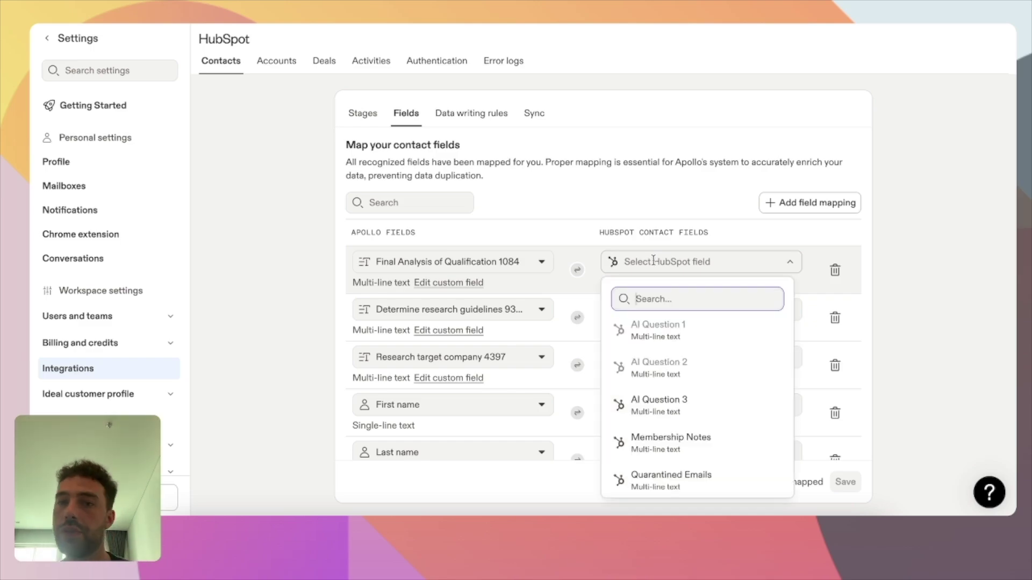
left_click(673, 403)
left_click(845, 482)
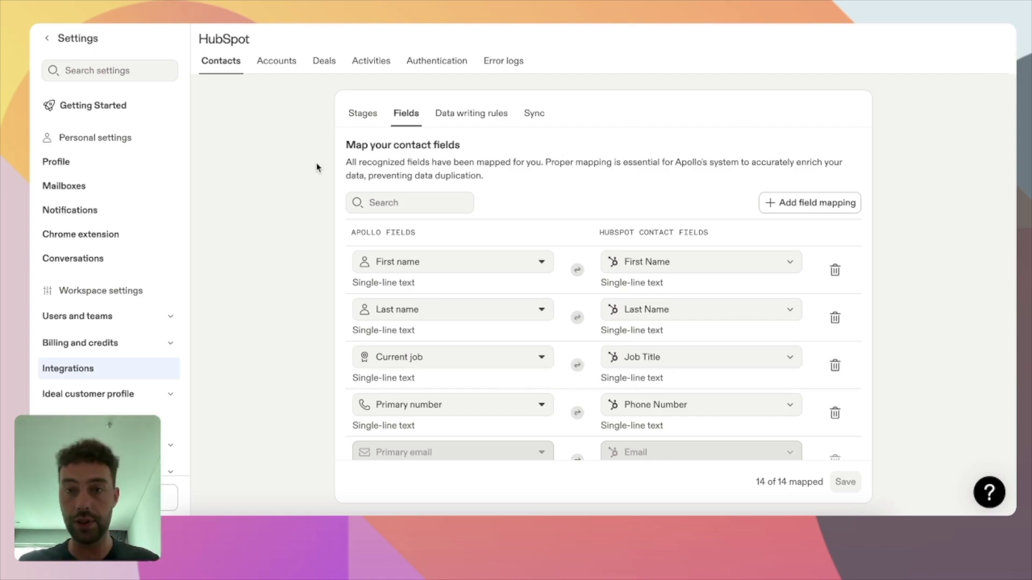
scroll(652, 349, "down", 10)
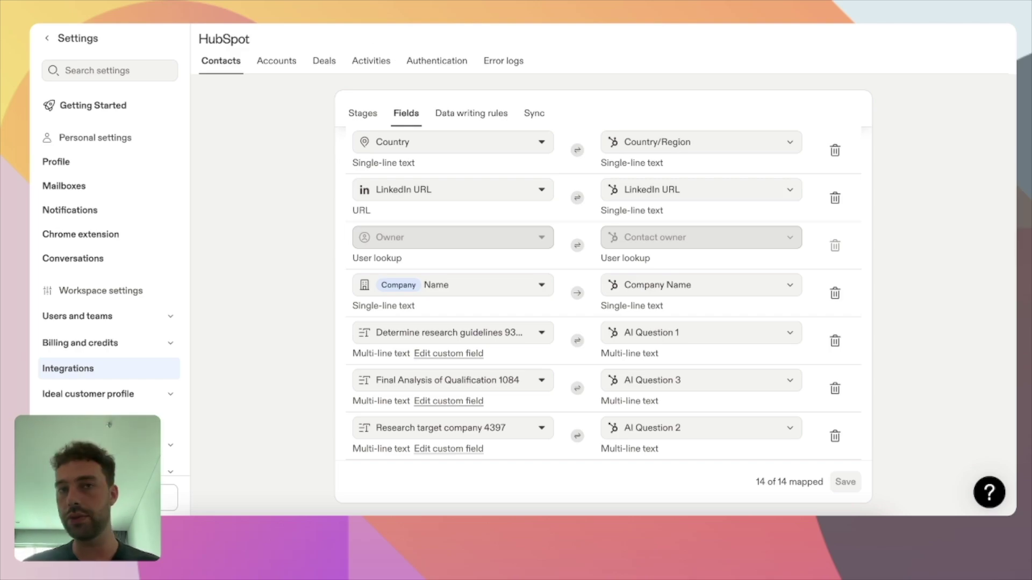
Step: Switch to HubSpot and start a new contact property labelled Apollo Fit Result from the property settings
key("ctrl+Tab")
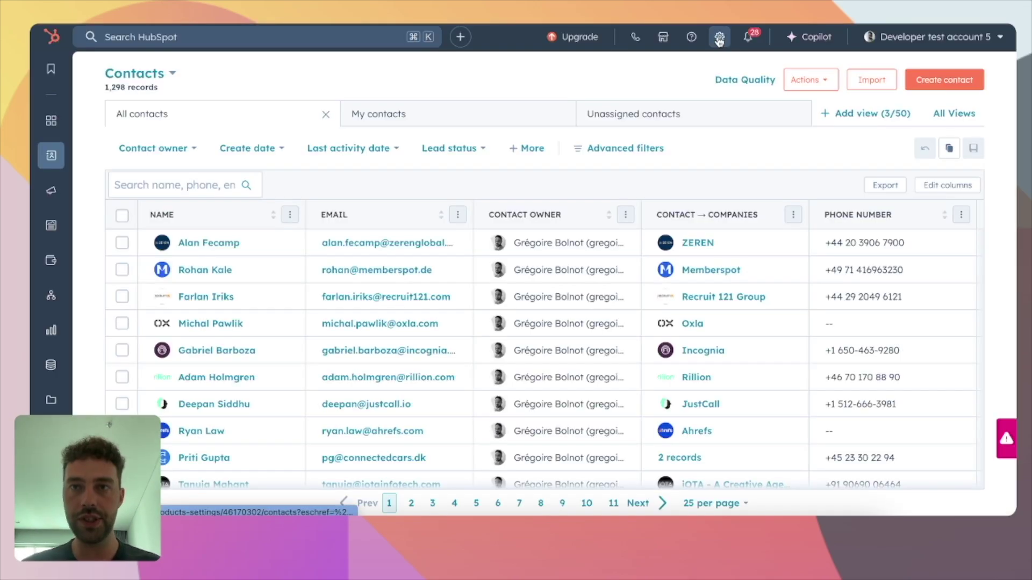
left_click(719, 39)
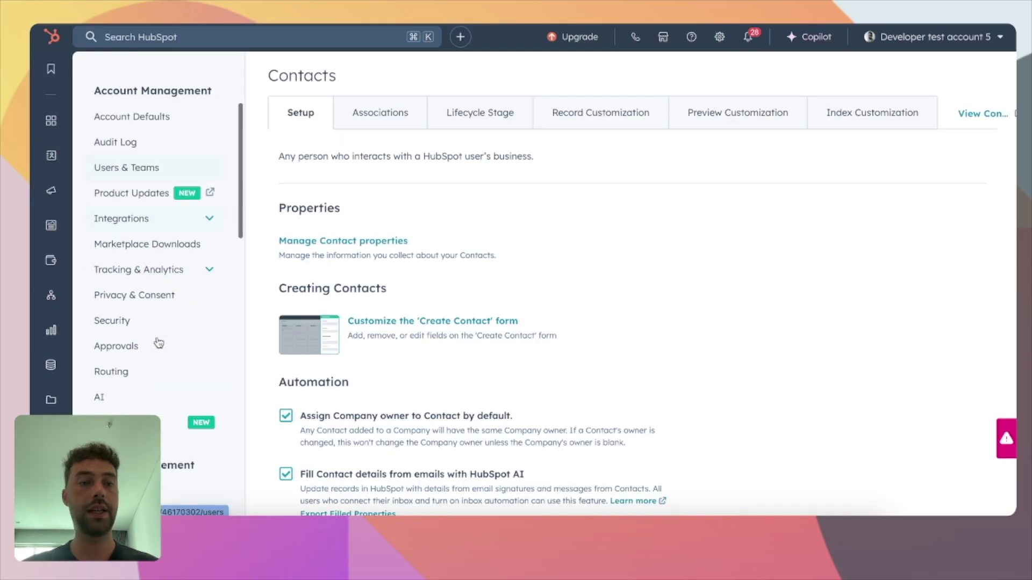
left_click(116, 416)
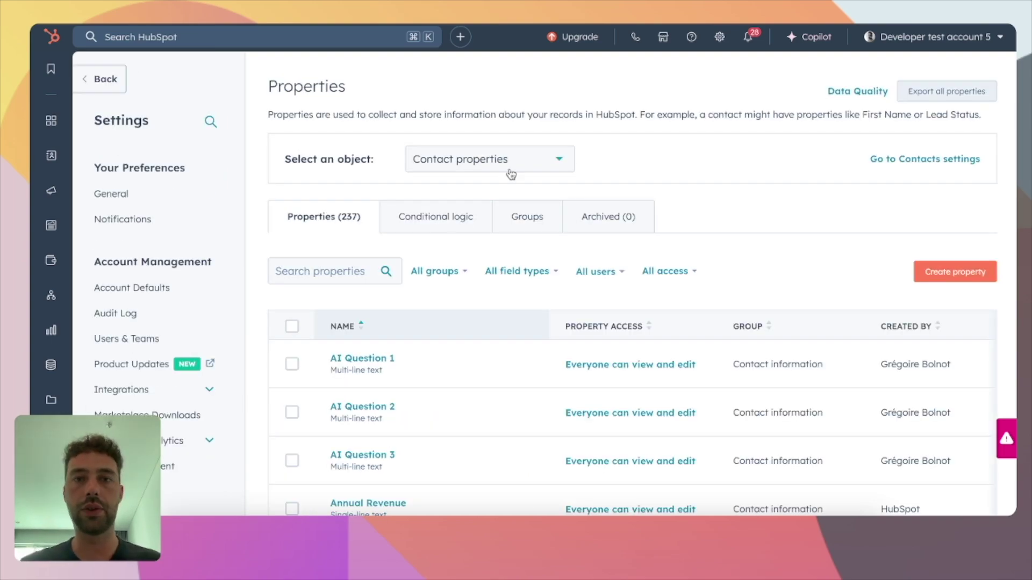
left_click(956, 271)
left_click(451, 215)
type("Apollo Fit Result")
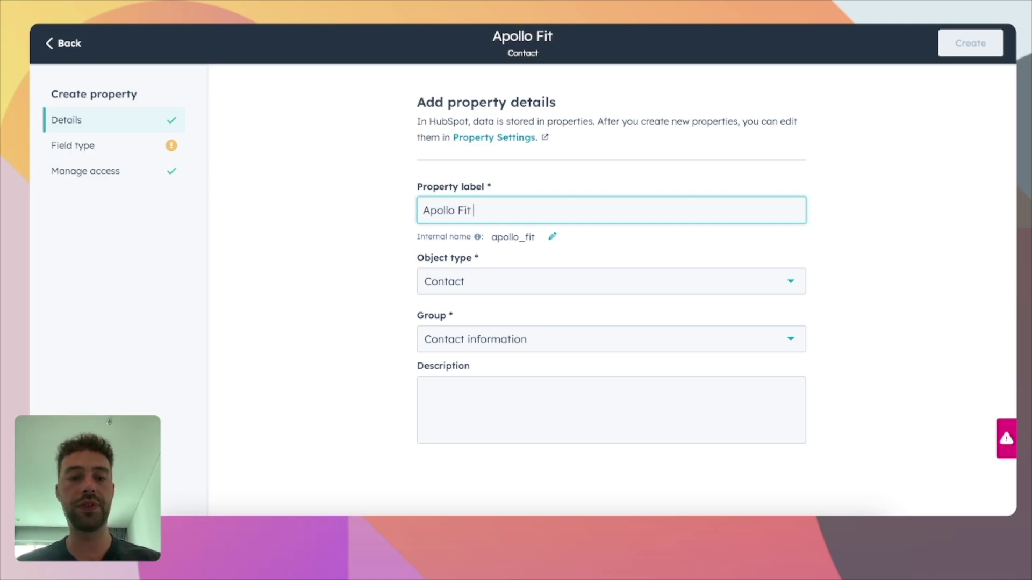
Step: Set the Apollo Fit Result property's field type to Dropdown select
left_click(89, 151)
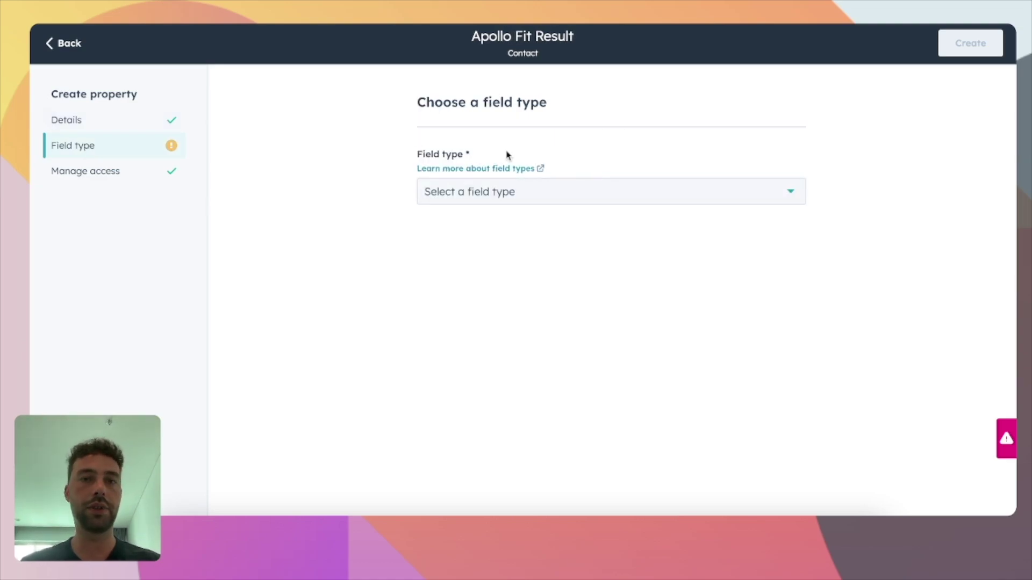
left_click(556, 197)
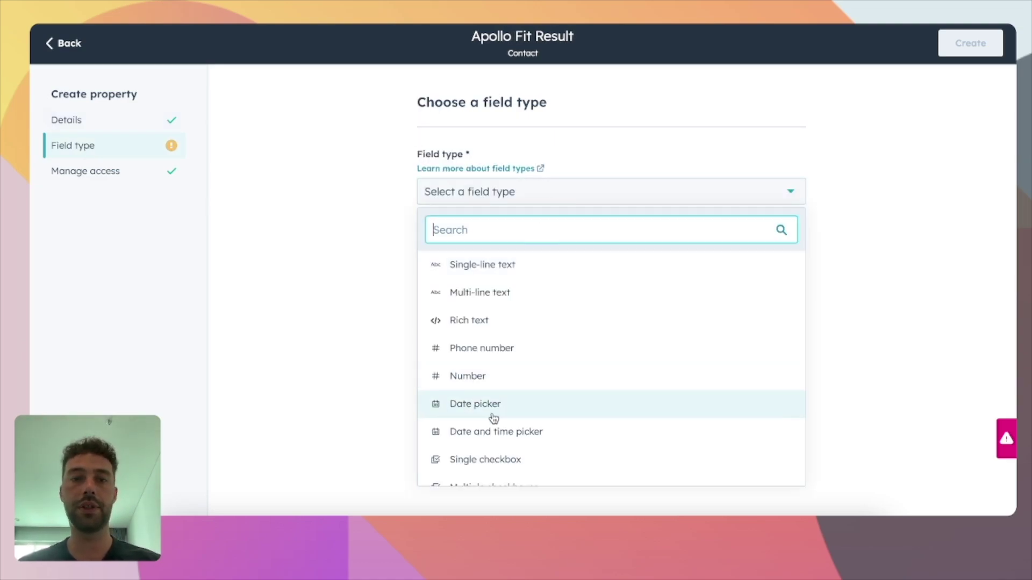
scroll(460, 419, "down", 2)
left_click(480, 466)
left_click(380, 382)
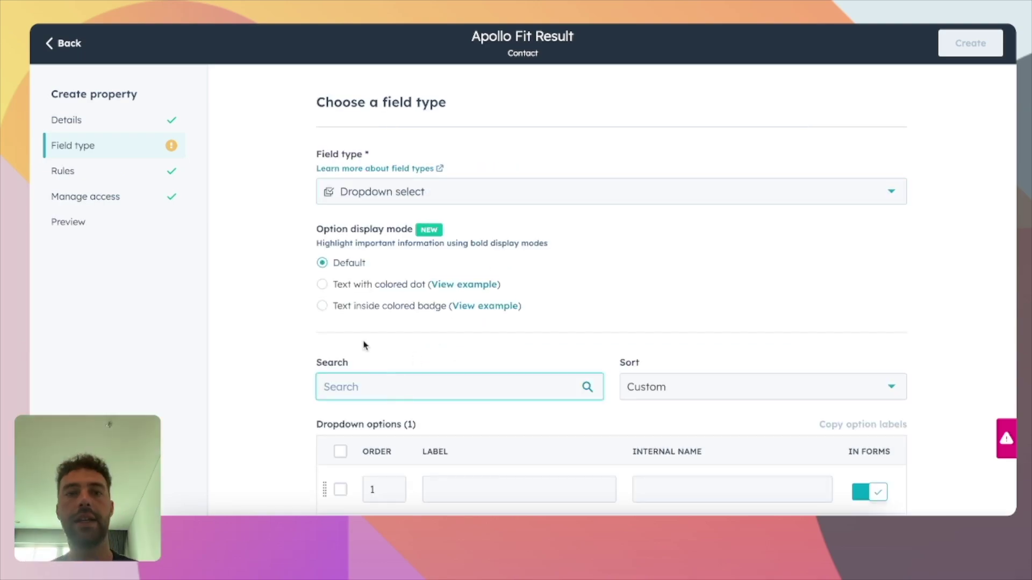
Step: Add the dropdown options Disqualified, Possible Fit, High Value Fit and Not enough information from Apollo's prompt, and create the property
scroll(376, 366, "down", 1)
left_click(451, 424)
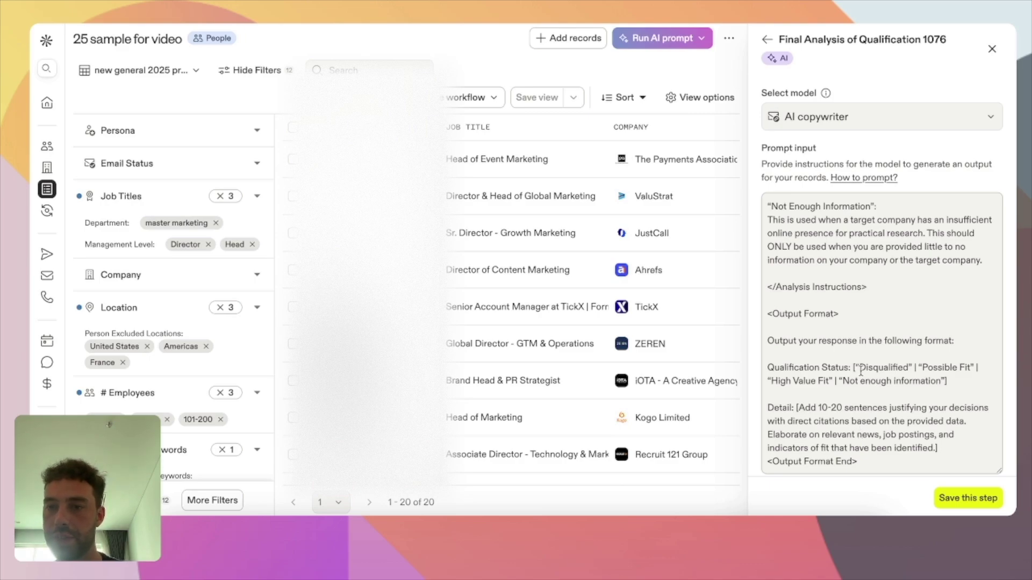
left_click_drag(859, 367, 909, 368)
left_click_drag(922, 367, 961, 367)
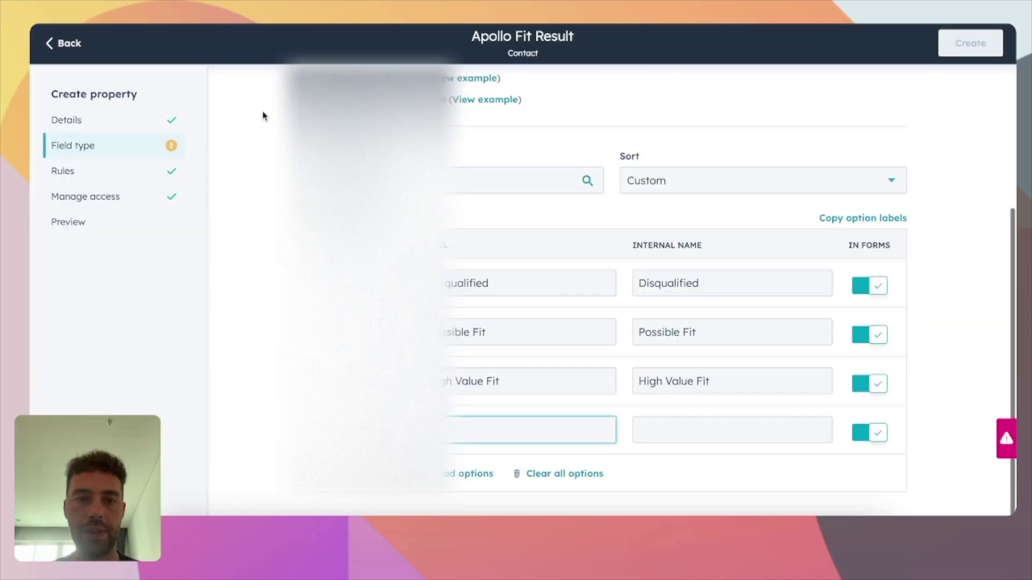
type("Not enough information")
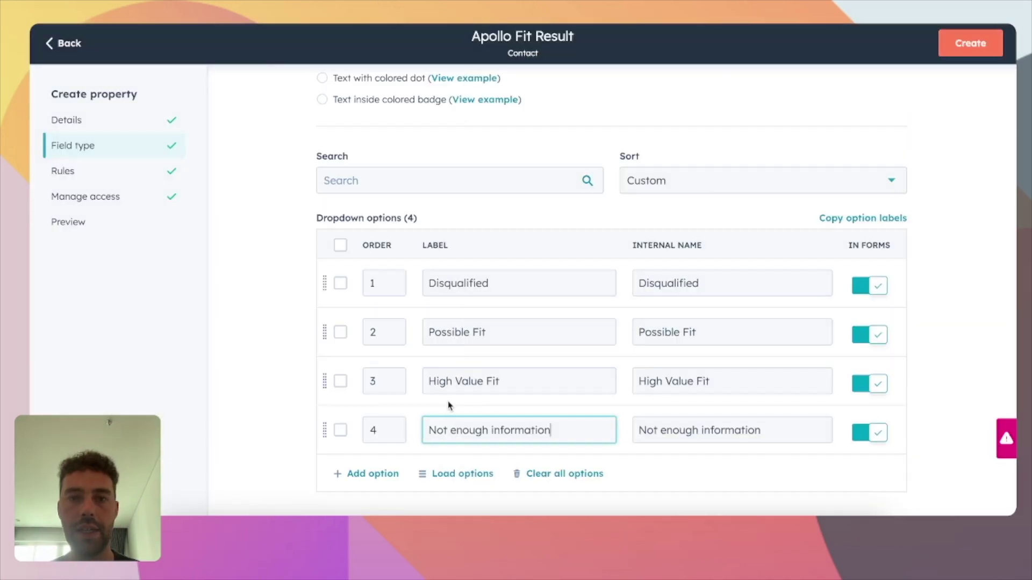
left_click(950, 43)
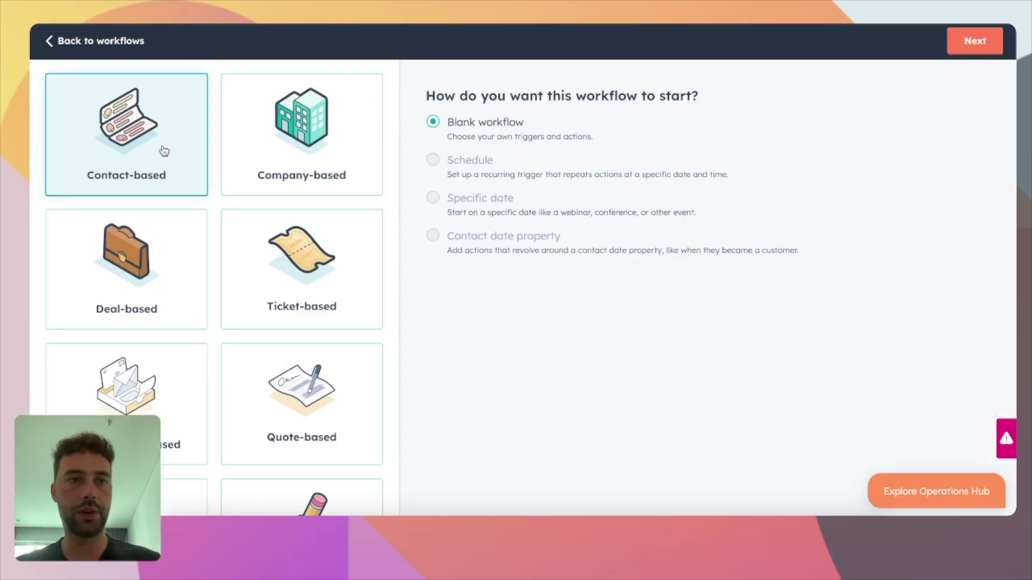
Step: Start a blank contact-based workflow that enrolls contacts when AI Question 3 is known, and save the trigger
left_click(973, 41)
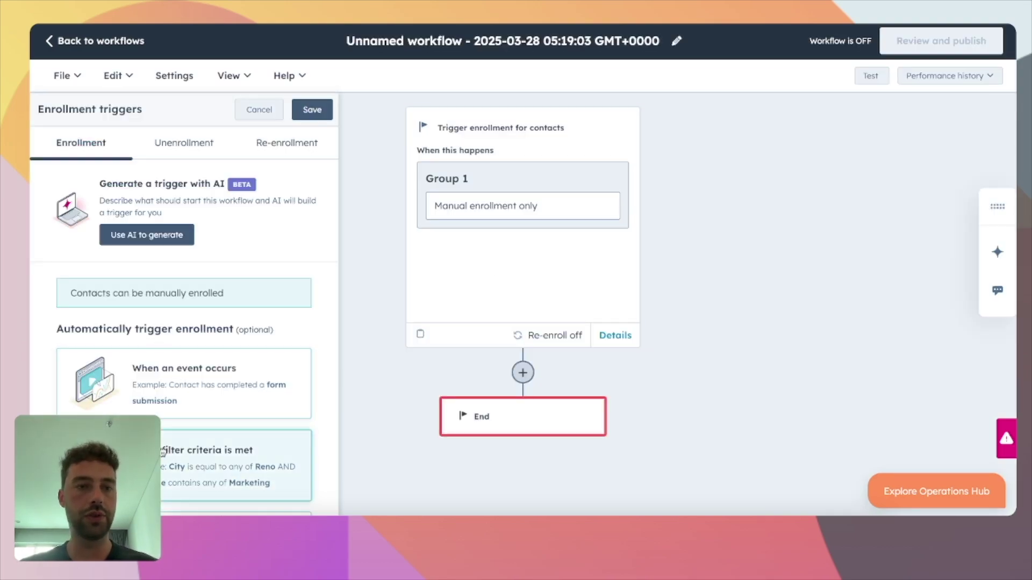
left_click(215, 463)
type("AI")
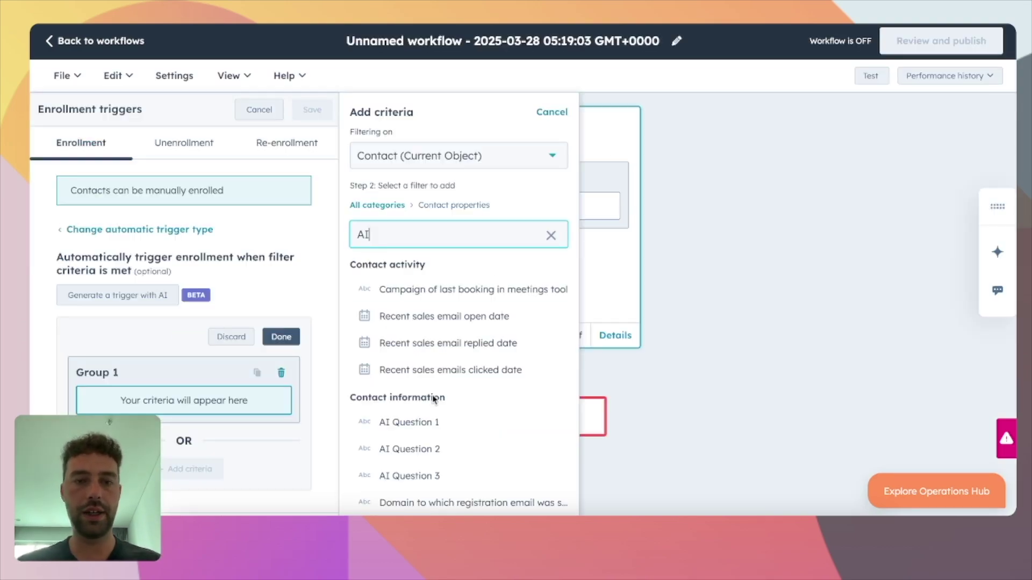
left_click(433, 479)
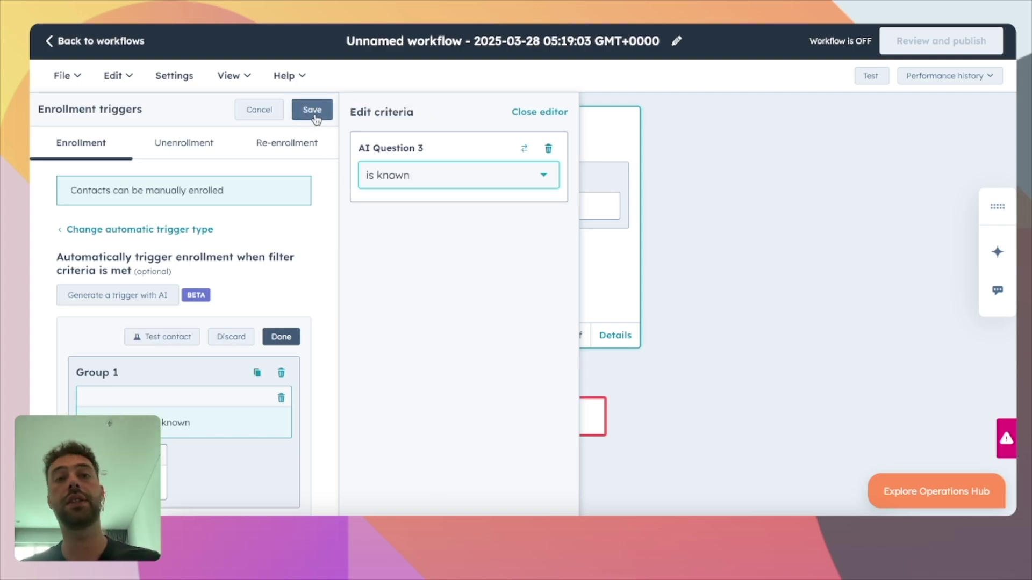
left_click(312, 111)
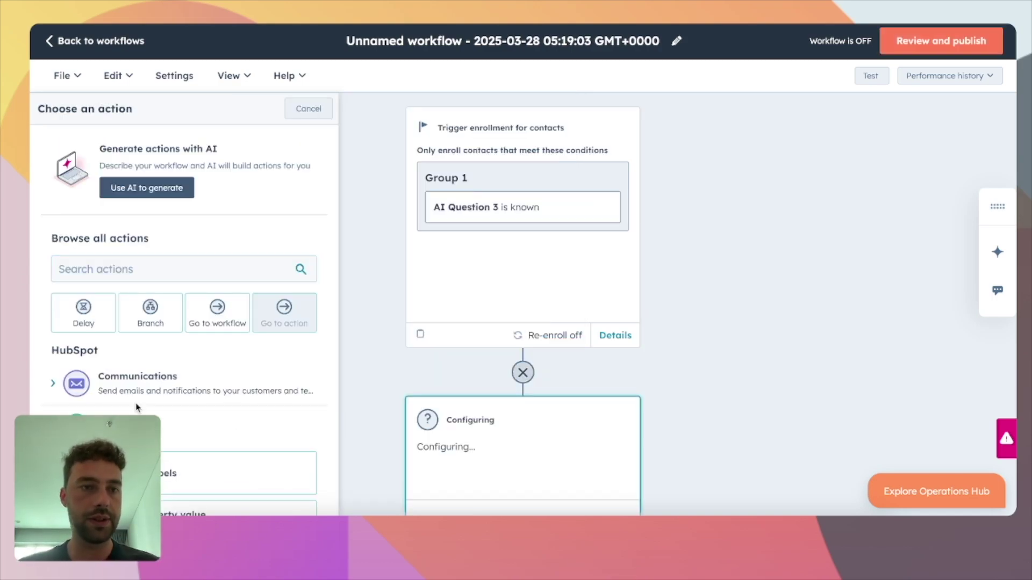
Step: Add a branch action based on filter criteria to the workflow and name its first branch Disqualified
left_click(150, 313)
left_click(132, 269)
left_click(131, 263)
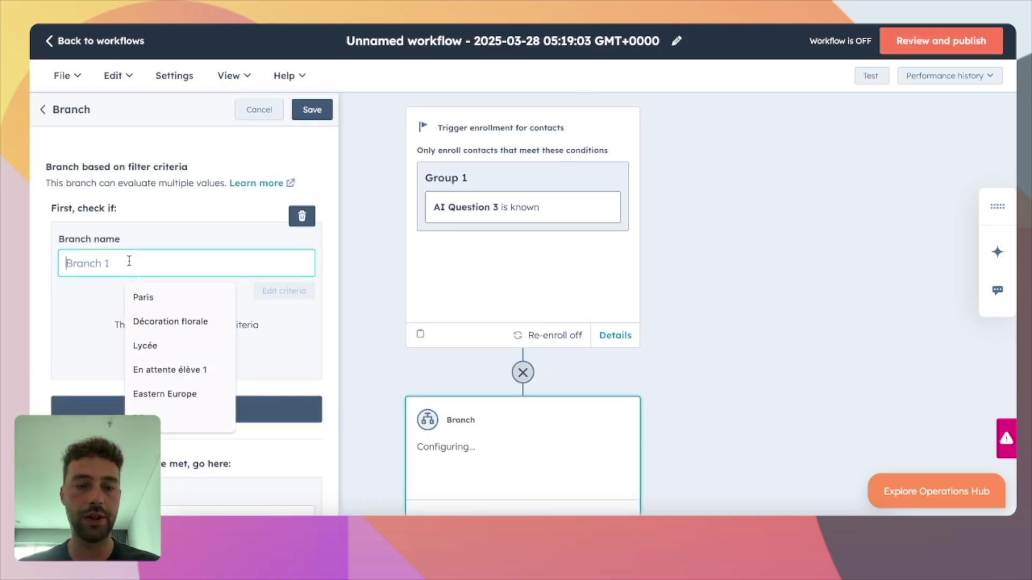
type("Disquali")
Step: Give the Disqualified branch a contact property criterion: AI Question 3 contains any of Disqualified
left_click(186, 354)
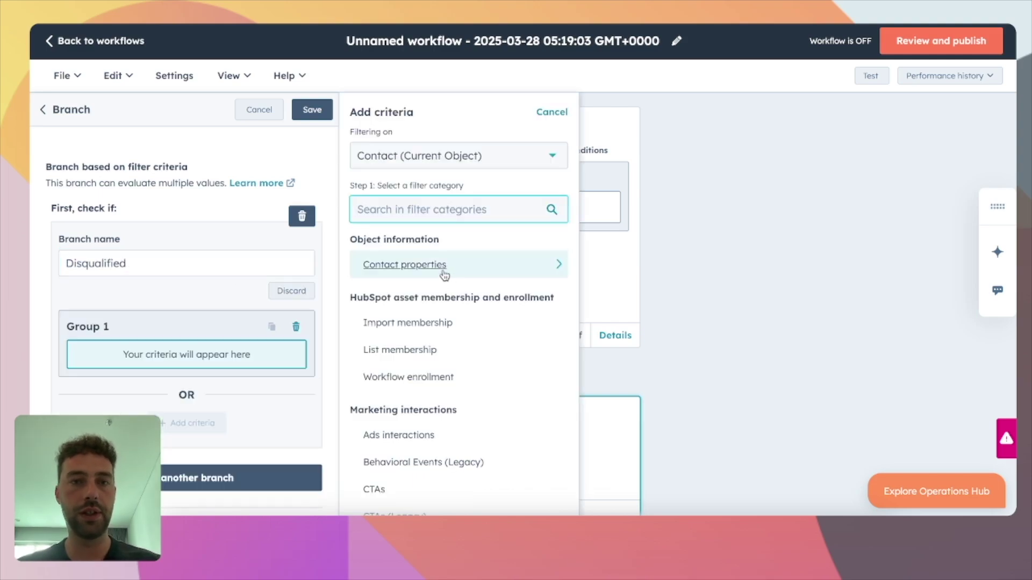
left_click(473, 268)
type("ai")
left_click(425, 475)
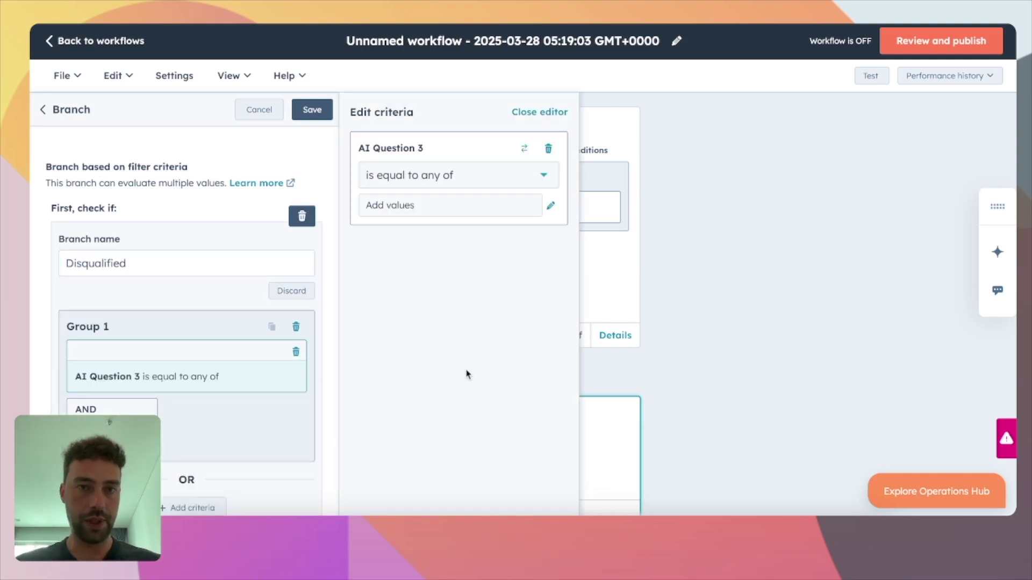
left_click(457, 175)
left_click(408, 218)
left_click(405, 207)
type("Disqualified")
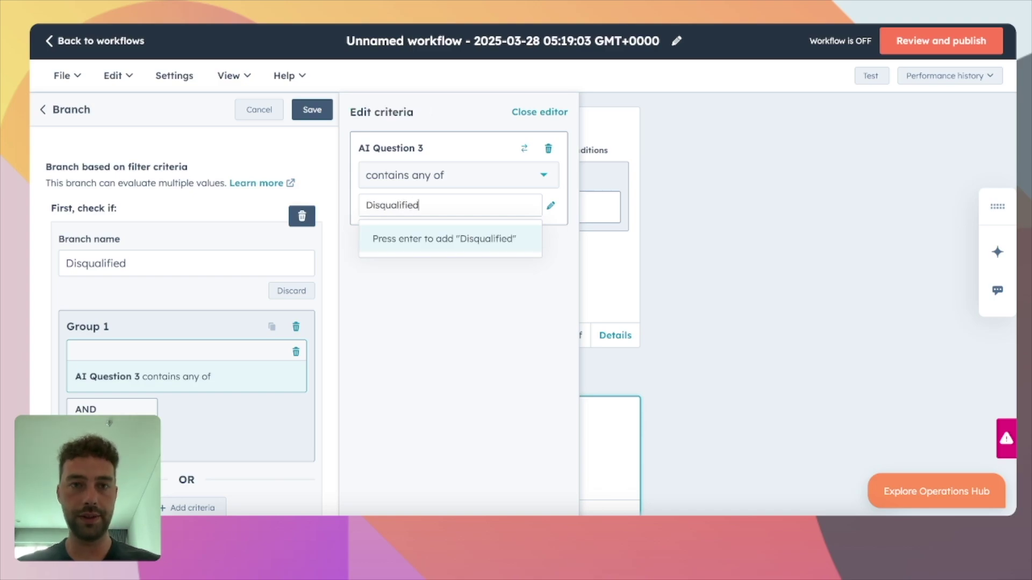
key("Return")
Step: Name the second branch Potential Fit and set its criterion to AI Question 3 contains any of Potential Fit
scroll(102, 413, "down", 4)
left_click(102, 408)
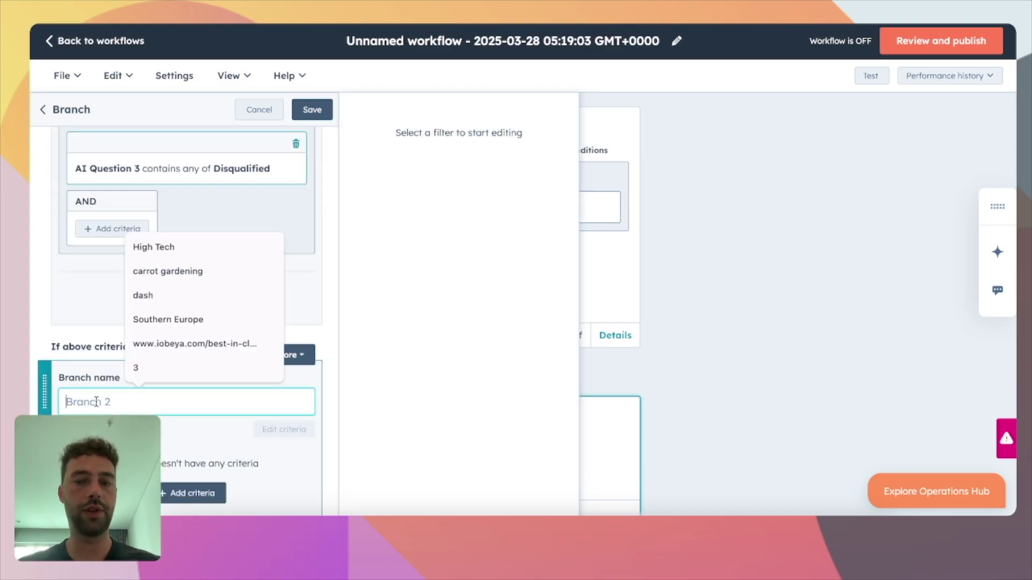
type("Potential Fit")
left_click(193, 493)
type("AI ques")
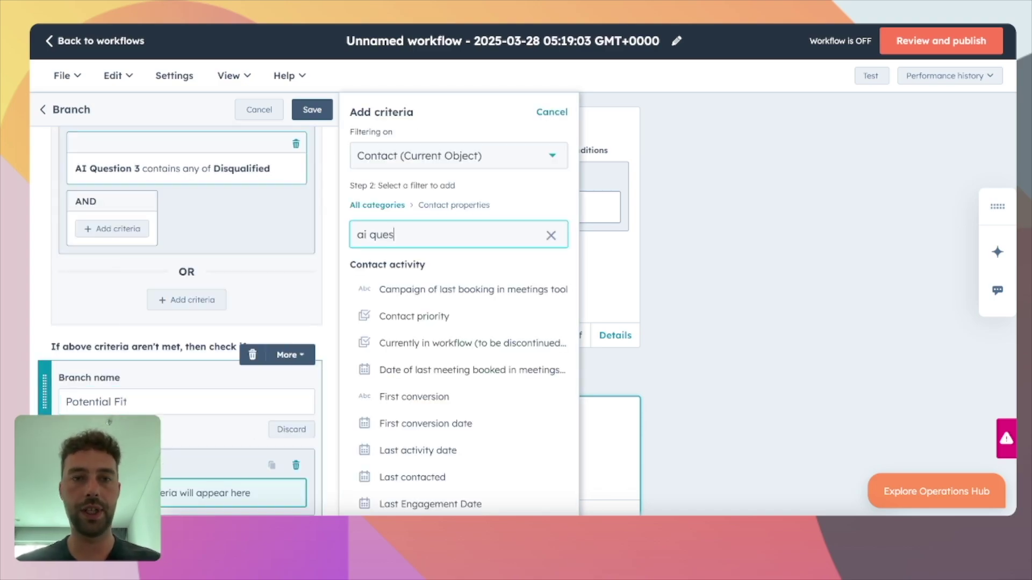
left_click(431, 341)
left_click(458, 176)
left_click(424, 257)
left_click(409, 206)
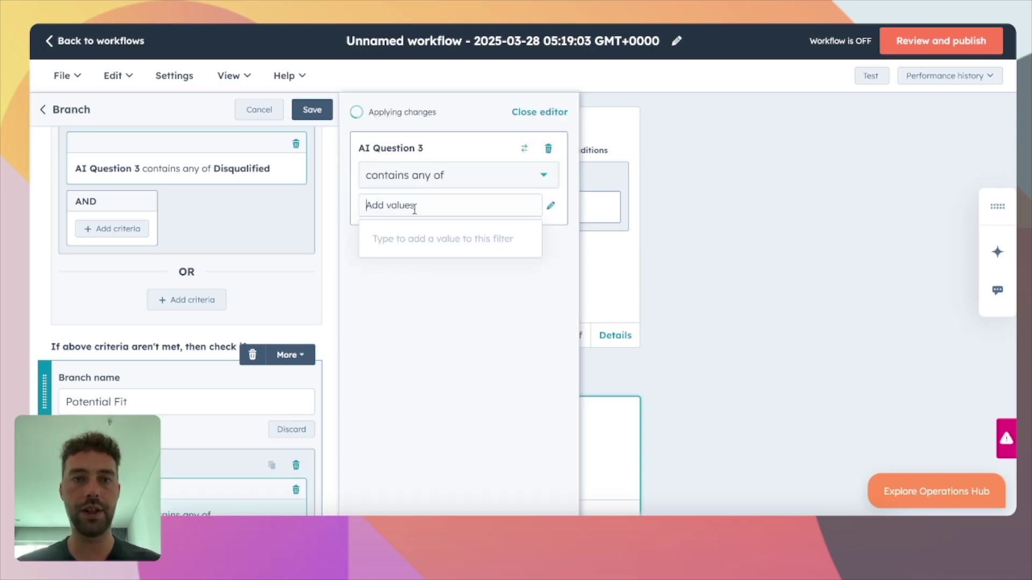
type("Potential Fit")
key("Return")
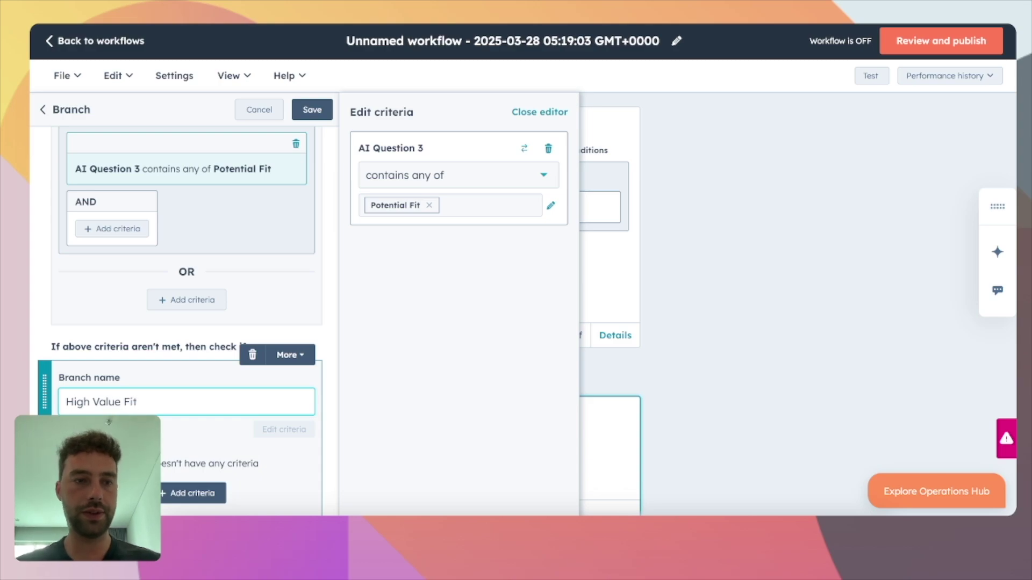
Step: Set the High Value Fit branch's criterion to AI Question 3 contains any of High Value Fit
left_click(192, 493)
type("AI ques")
left_click(438, 344)
left_click(458, 175)
left_click(415, 246)
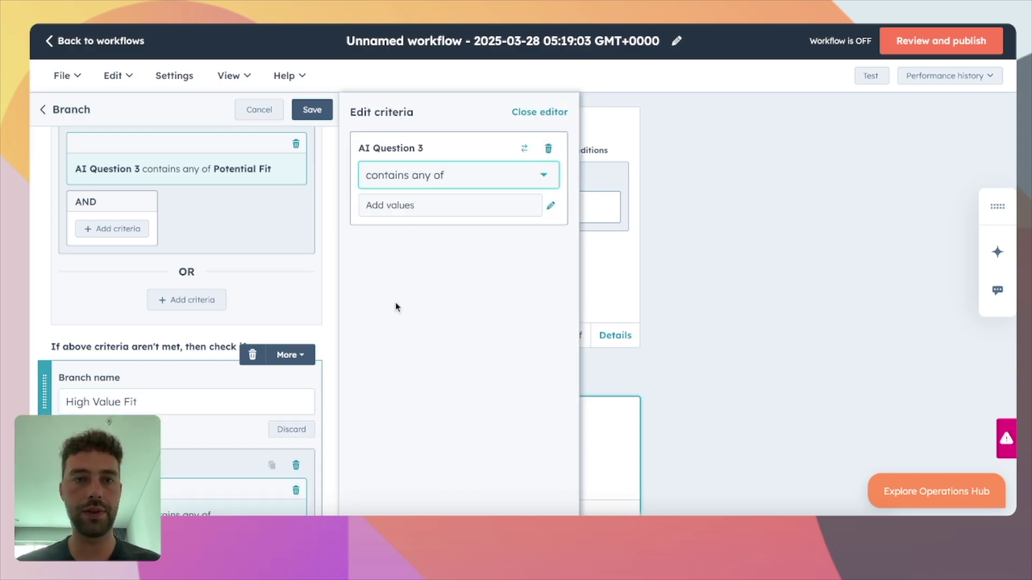
left_click(382, 206)
type("alue Fit")
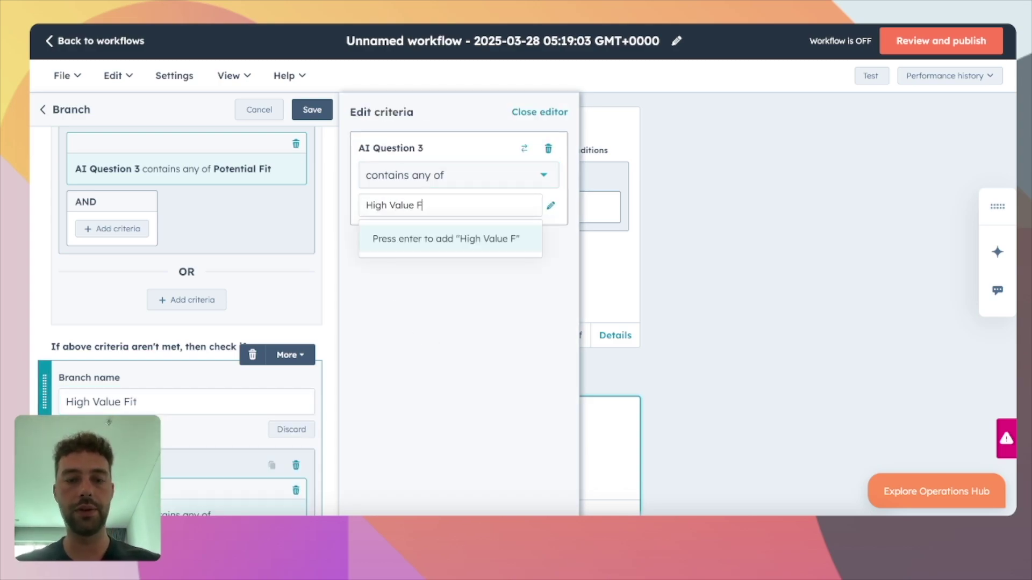
key("Return")
Step: Add a fourth branch and name it Not enough Information
scroll(231, 350, "down", 6)
left_click(214, 352)
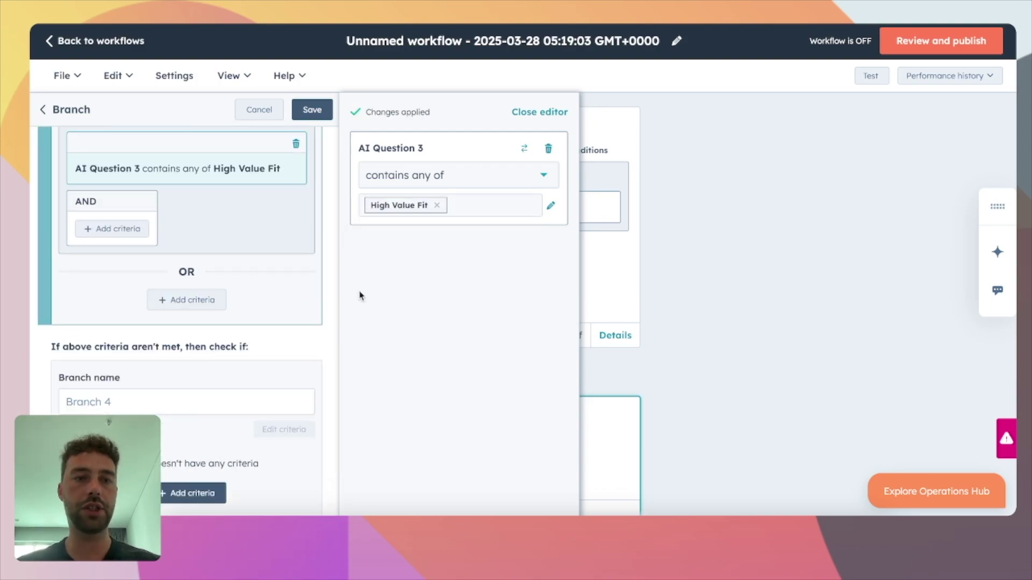
left_click(178, 400)
type("Not enough Information")
Step: Set the fourth branch's criterion to AI Question 3 contains any of Not enough information
left_click(200, 492)
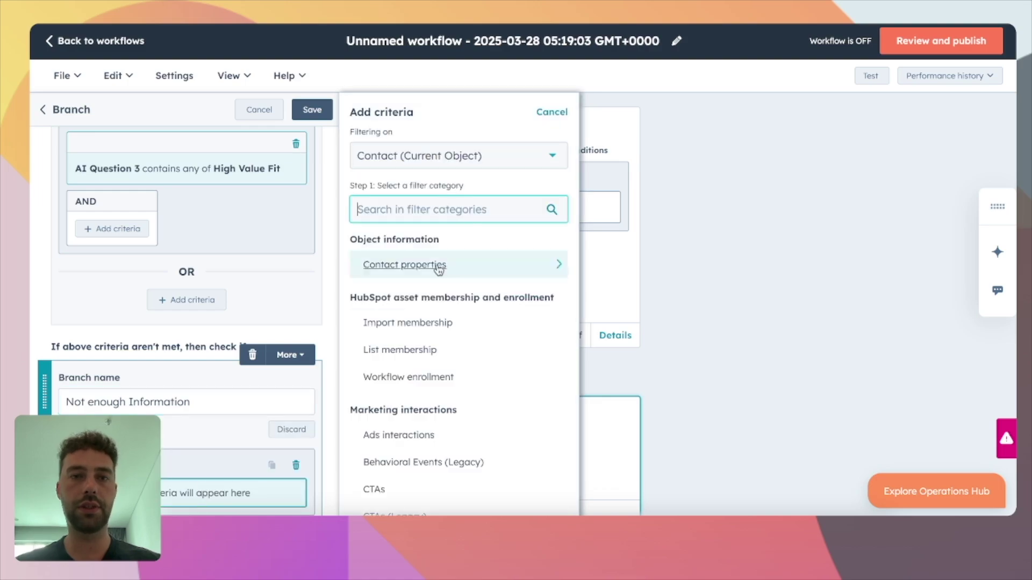
left_click(412, 275)
type("AI Q")
left_click(437, 339)
left_click(435, 175)
left_click(414, 264)
left_click(397, 206)
type("Not enough information")
key("Return")
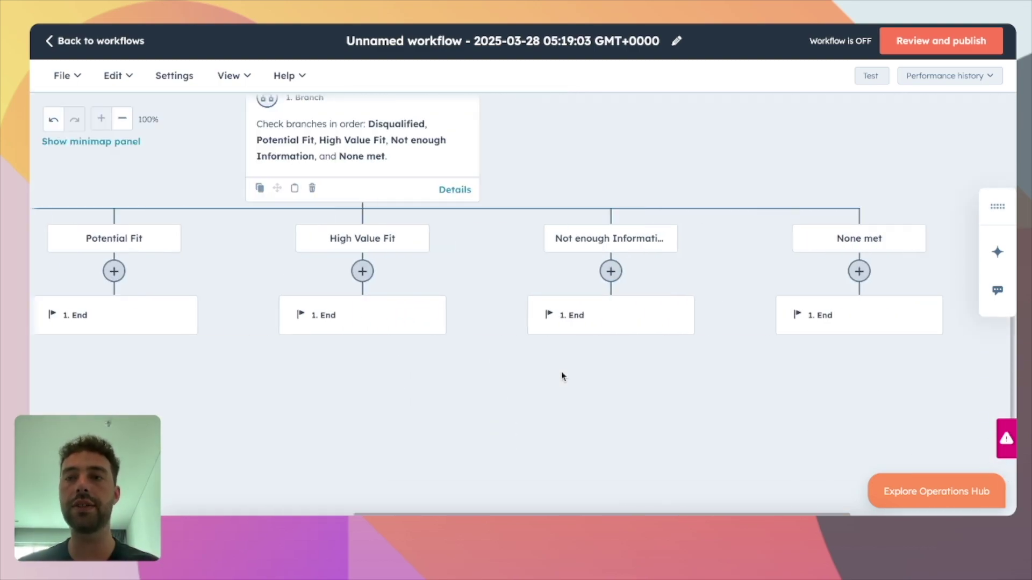
Step: Add an edit record action under the Disqualified branch that sets Apollo Fit Result to Disqualified, and save it
left_click(363, 271)
left_click(231, 434)
scroll(183, 323, "down", 5)
left_click(150, 283)
left_click(183, 239)
type("apoll")
left_click(148, 344)
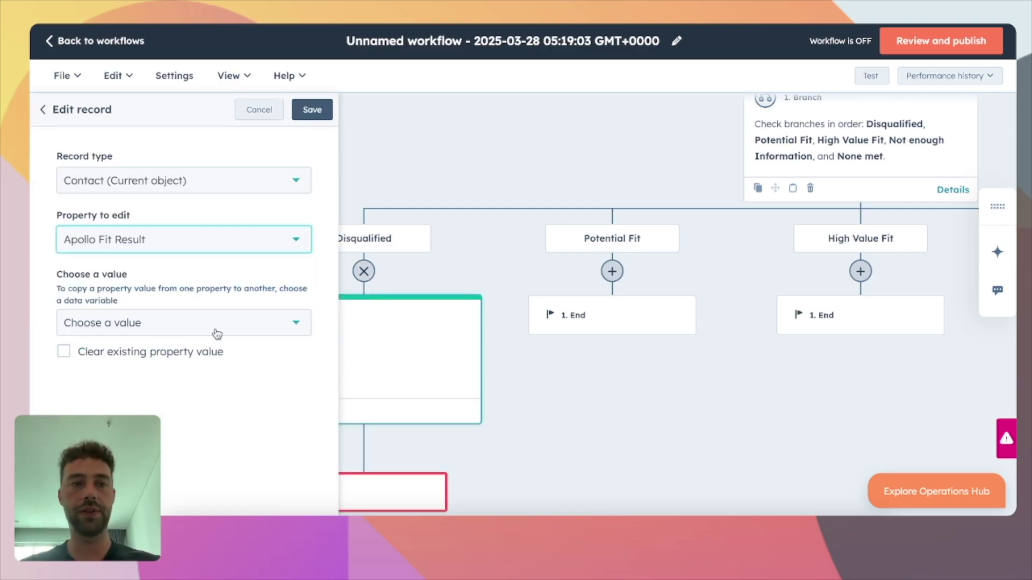
left_click(164, 333)
left_click(149, 172)
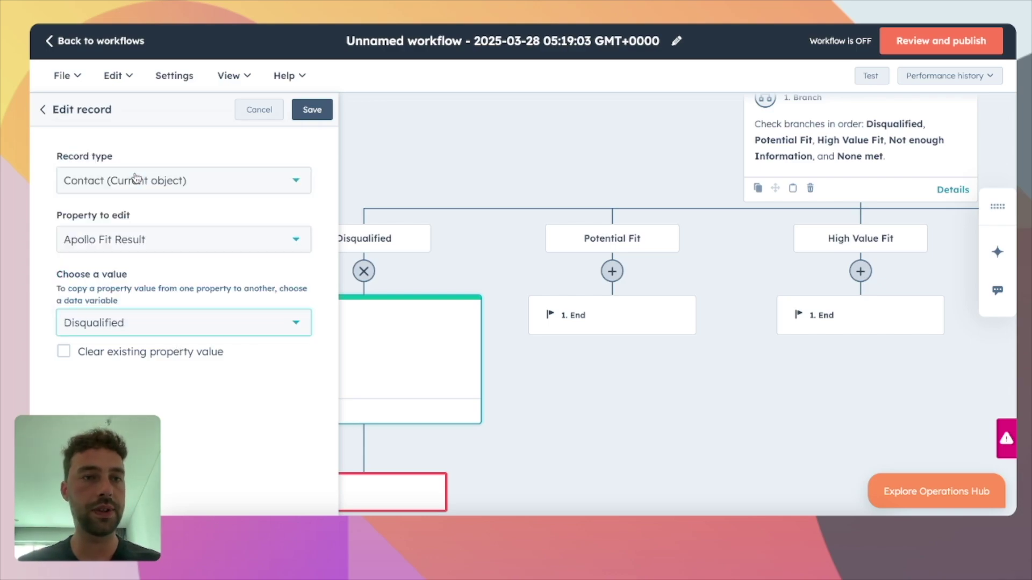
left_click(313, 112)
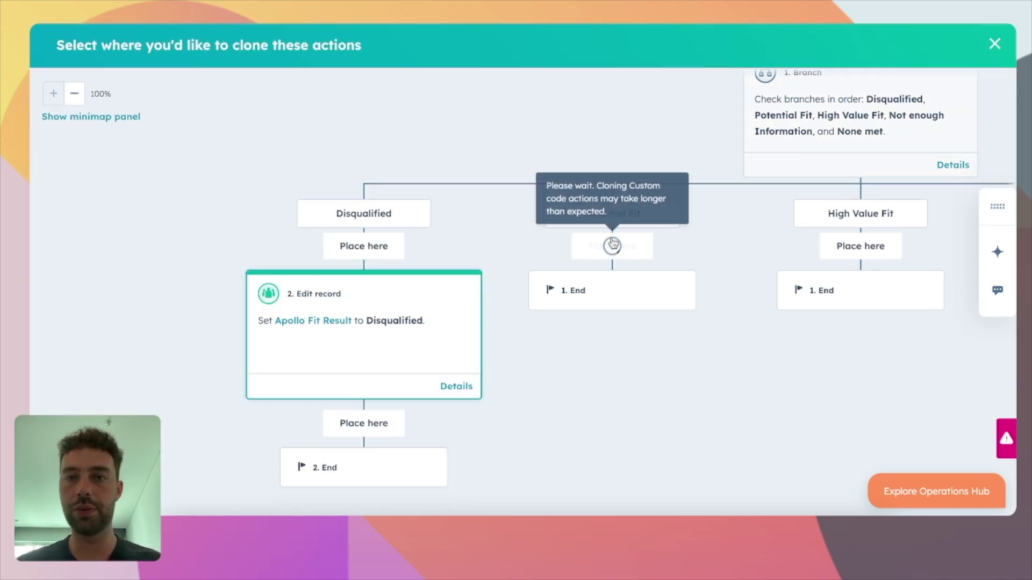
Step: Clone the edit record action into the Potential Fit branch, set its Apollo Fit Result value to Possible Fit, and save
left_click(610, 244)
left_click(449, 203)
left_click(505, 367)
left_click(193, 356)
left_click(153, 235)
left_click(313, 110)
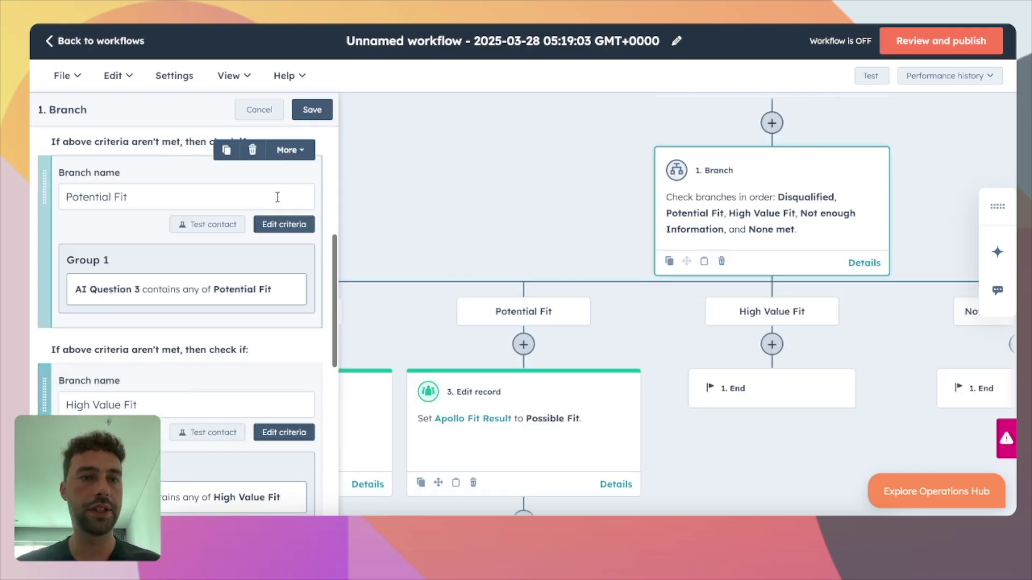
Step: Replace the value in the Potential Fit branch's AI Question 3 criterion with Possible
left_click(282, 223)
left_click(429, 205)
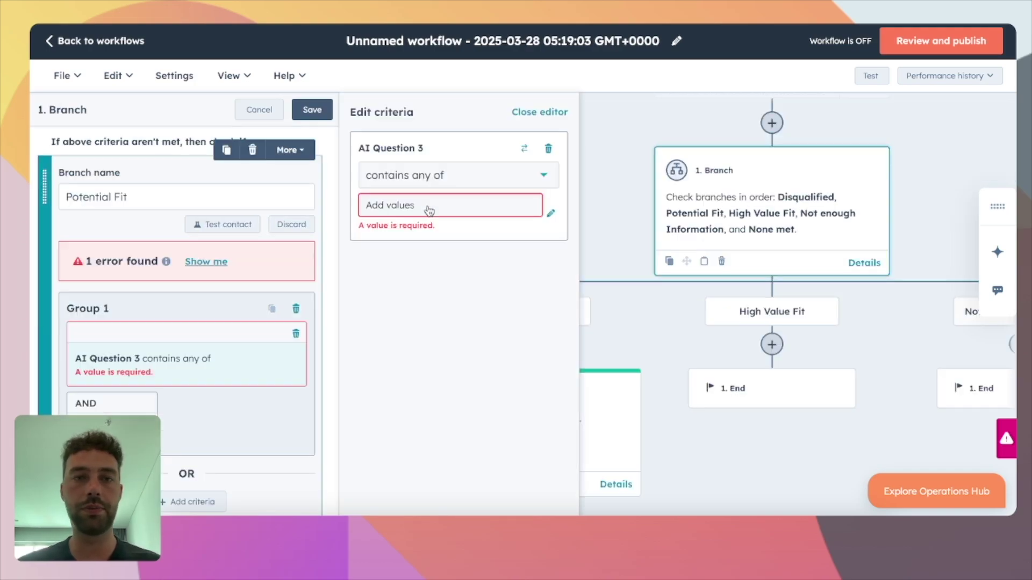
left_click(428, 210)
type("Possible")
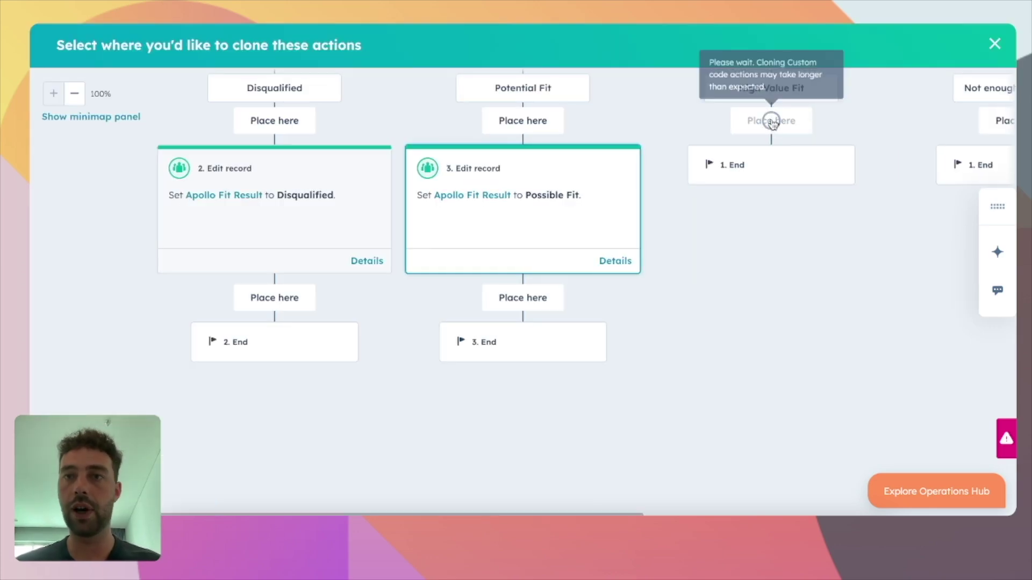
Step: Clone the Possible Fit edit record action into the High Value Fit branch and save its placement
left_click(769, 120)
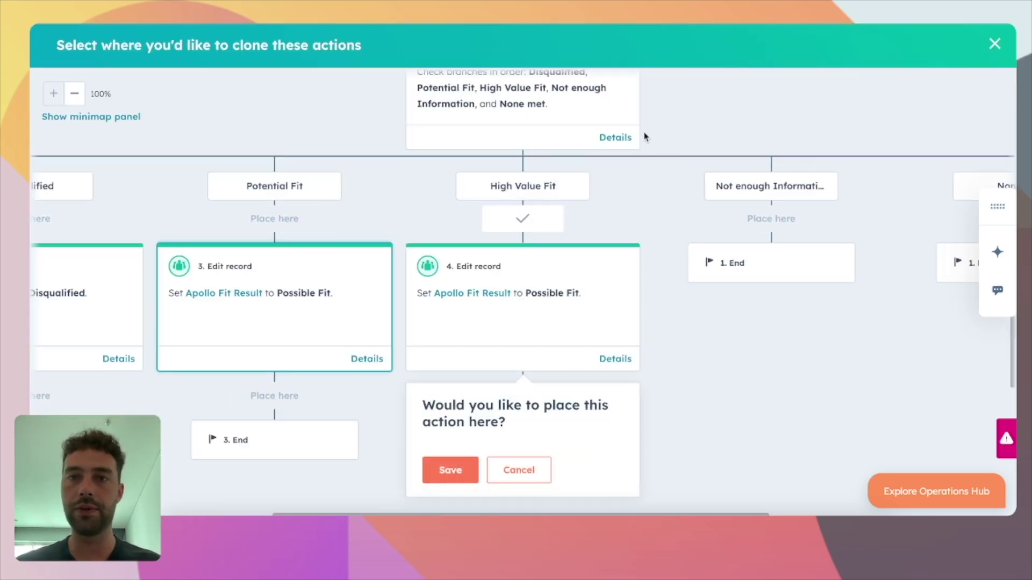
left_click(450, 204)
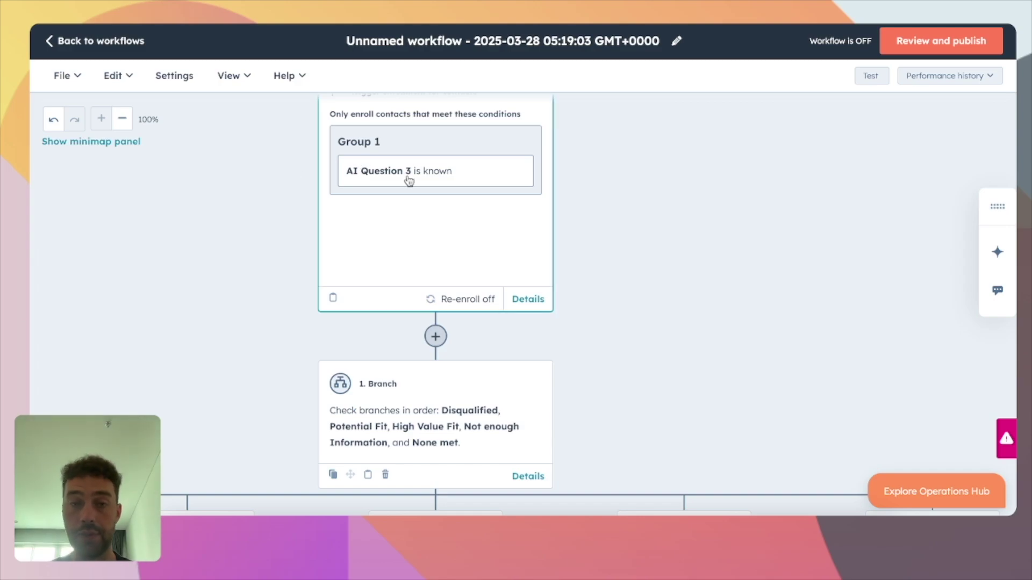
Step: Review the workflow from the enrollment trigger through every branch and its Apollo Fit Result action
scroll(440, 218, "down", 1)
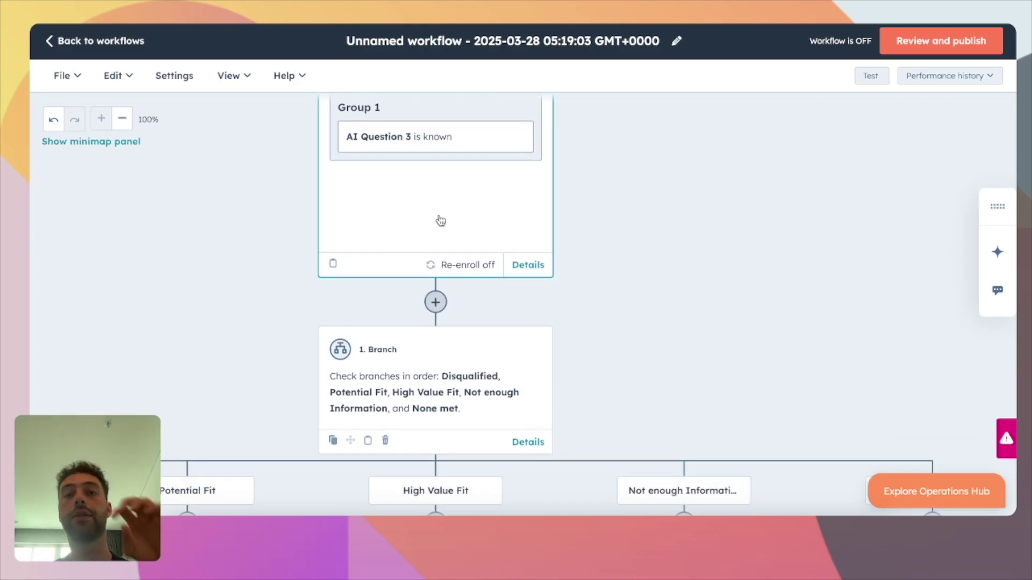
scroll(440, 219, "down", 10)
scroll(437, 221, "left", 7)
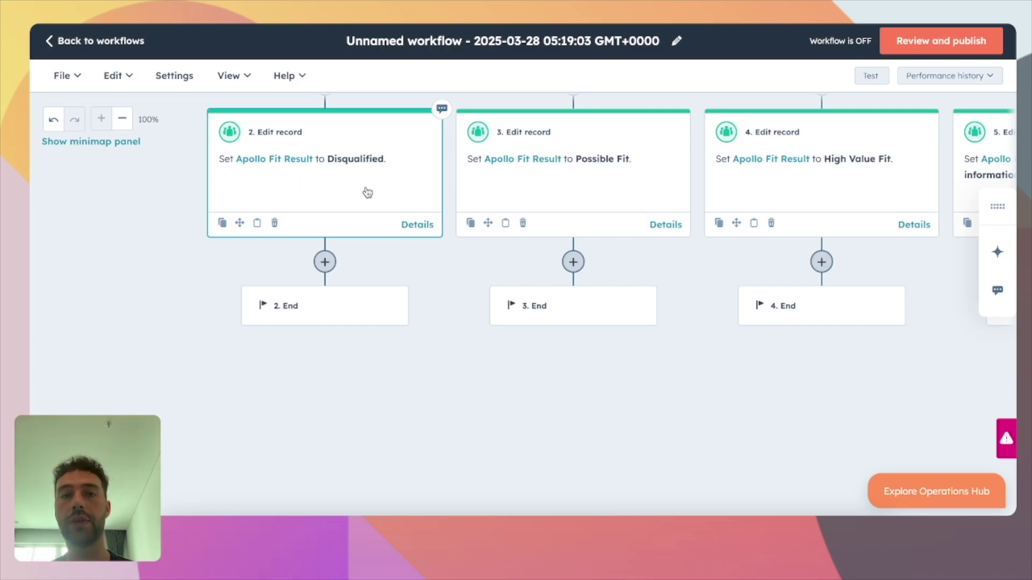
scroll(369, 192, "right", 9)
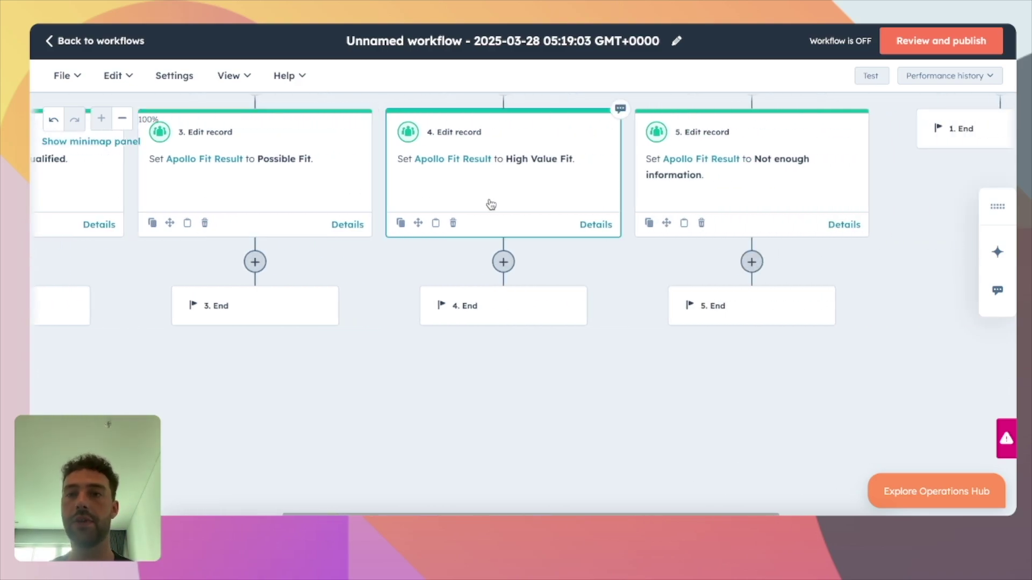
scroll(622, 194, "up", 3)
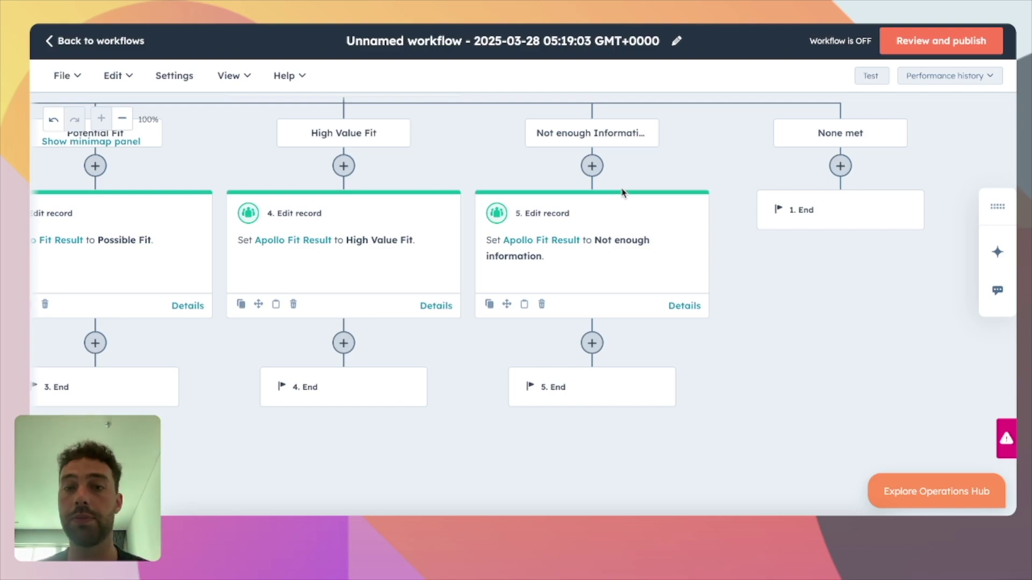
scroll(591, 183, "left", 5)
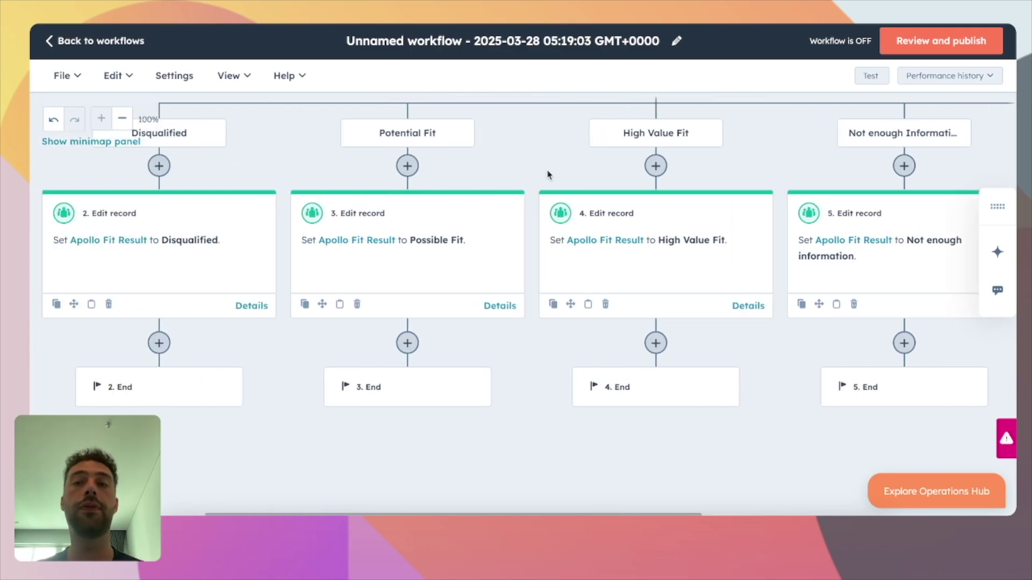
scroll(645, 225, "right", 3)
scroll(484, 188, "up", 2)
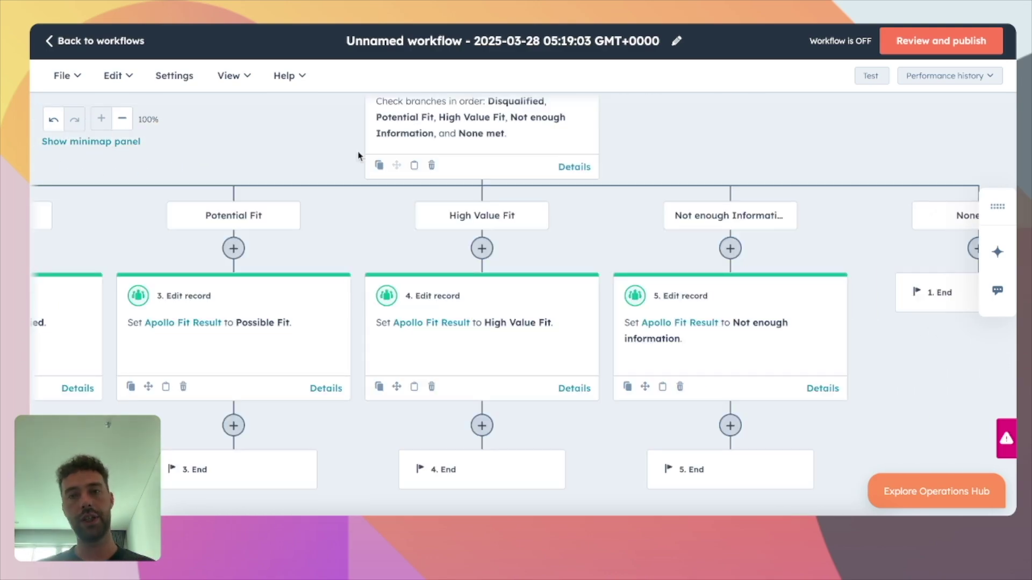